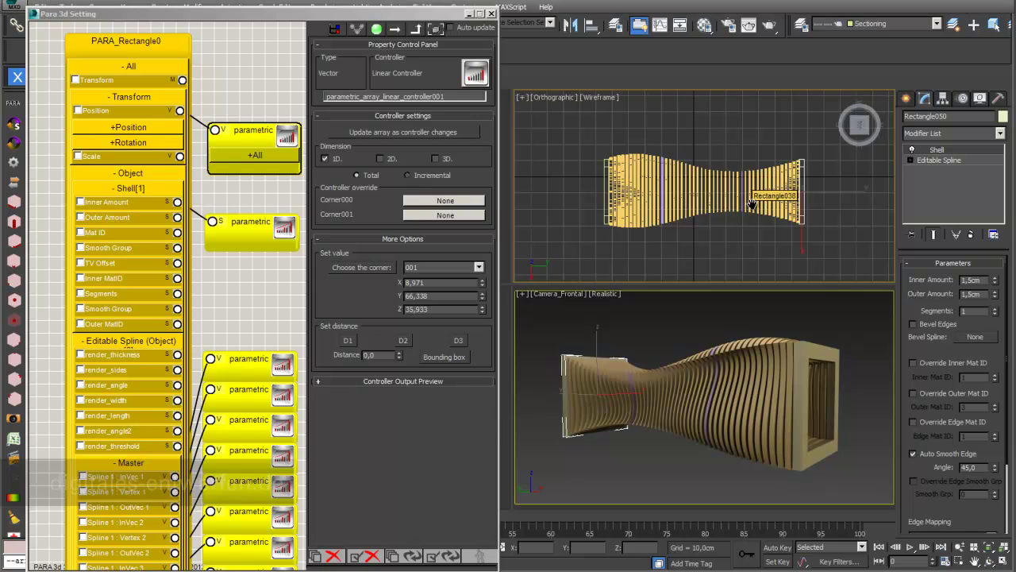
Step: Push the end slice Rectangle050 further out along Y
scroll(738, 211, "up", 3)
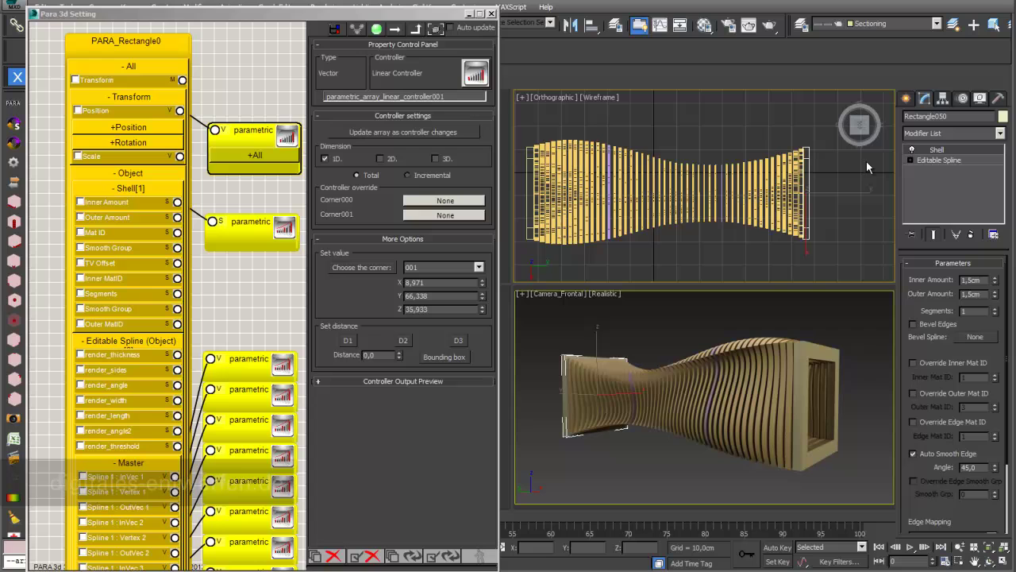
mouse_move(277, 18)
left_mouse_down()
mouse_move(251, 48)
mouse_move(262, 24)
mouse_move(285, 18)
left_mouse_up()
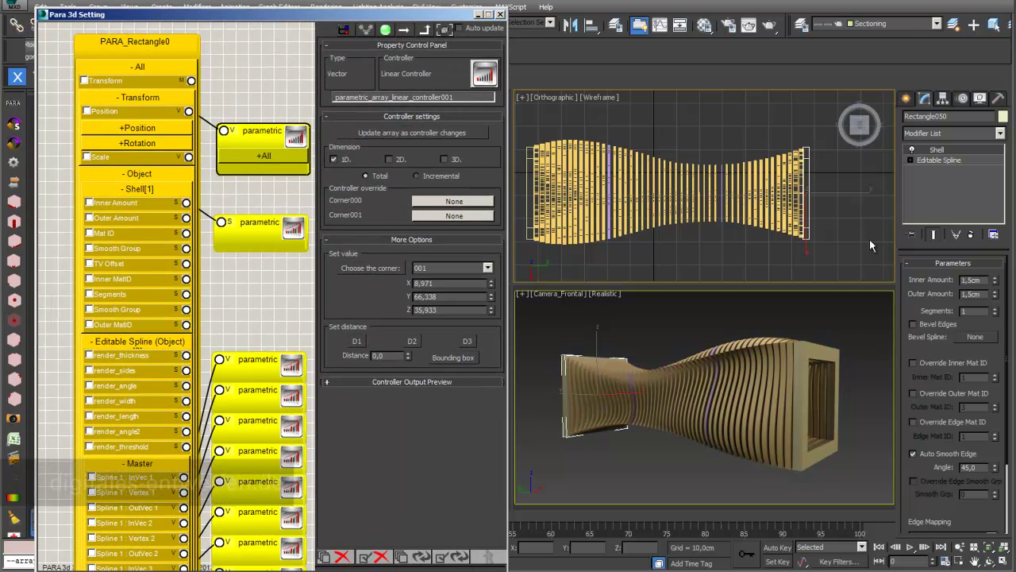
right_click(838, 202)
left_click(852, 215)
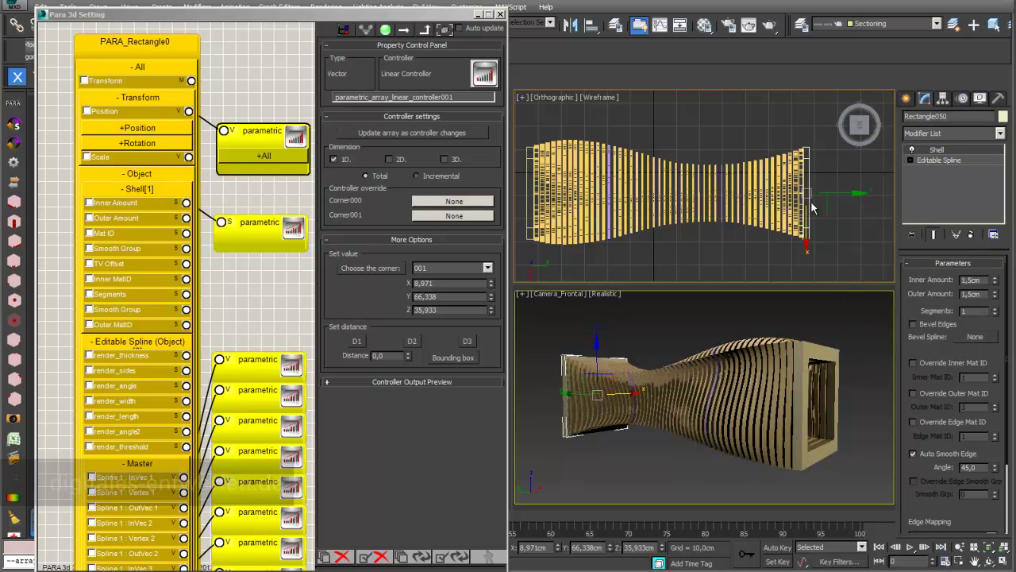
left_click_drag(835, 191, 887, 191)
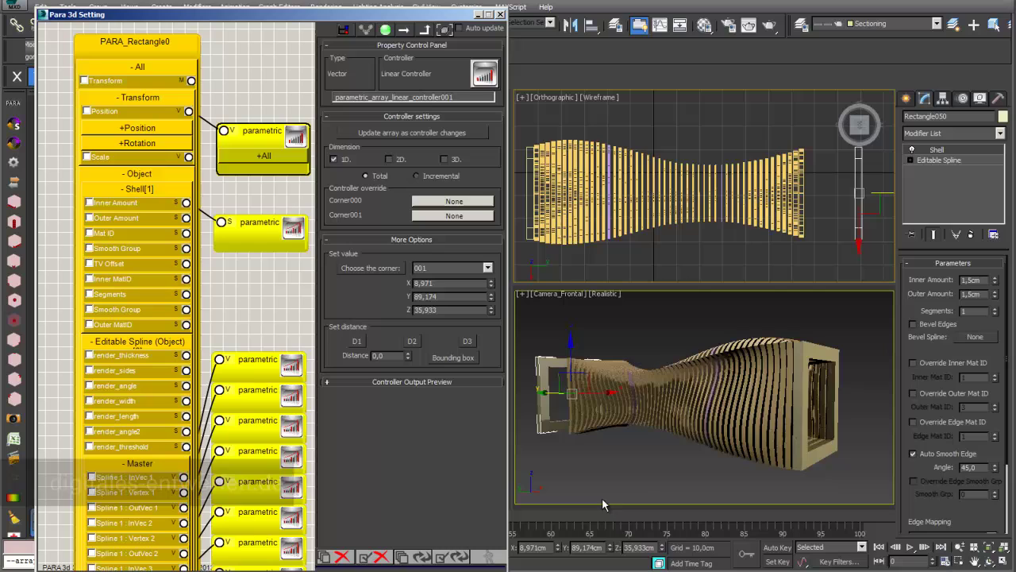
Step: Scale up the Rectangle015 slice's spline so the tunnel bulges outward
left_click(624, 236)
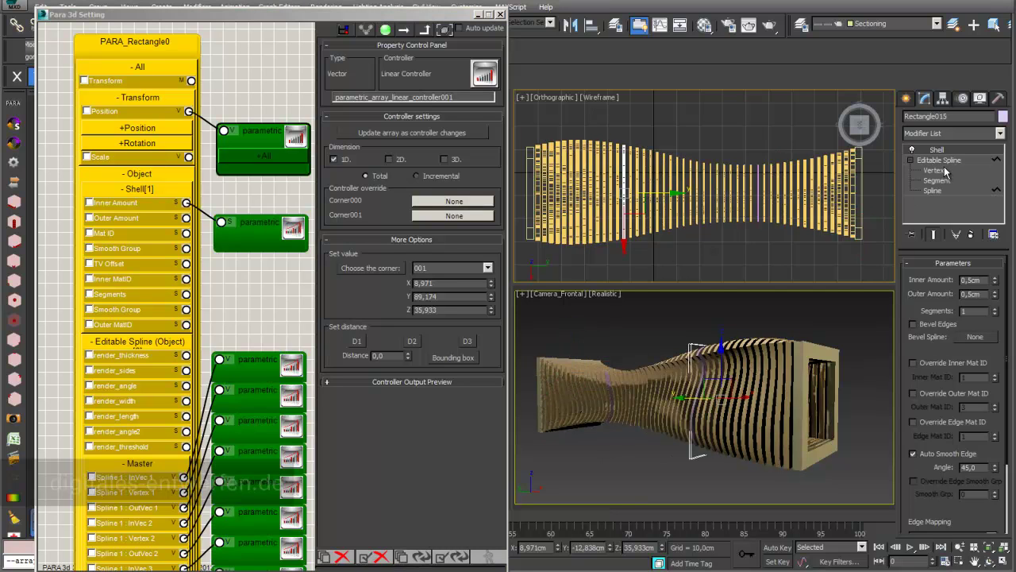
left_click(935, 191)
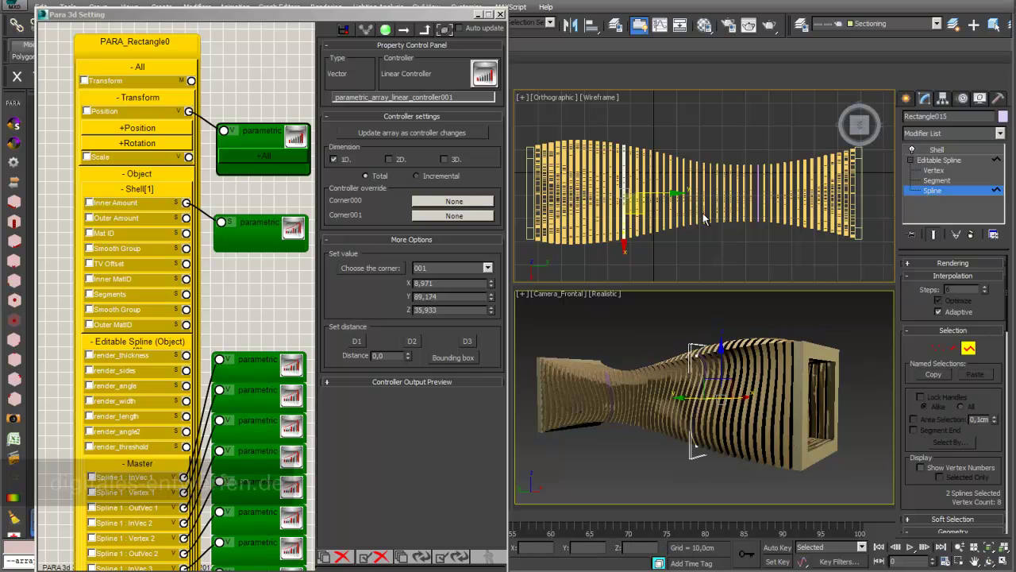
left_click_drag(328, 17, 329, 61)
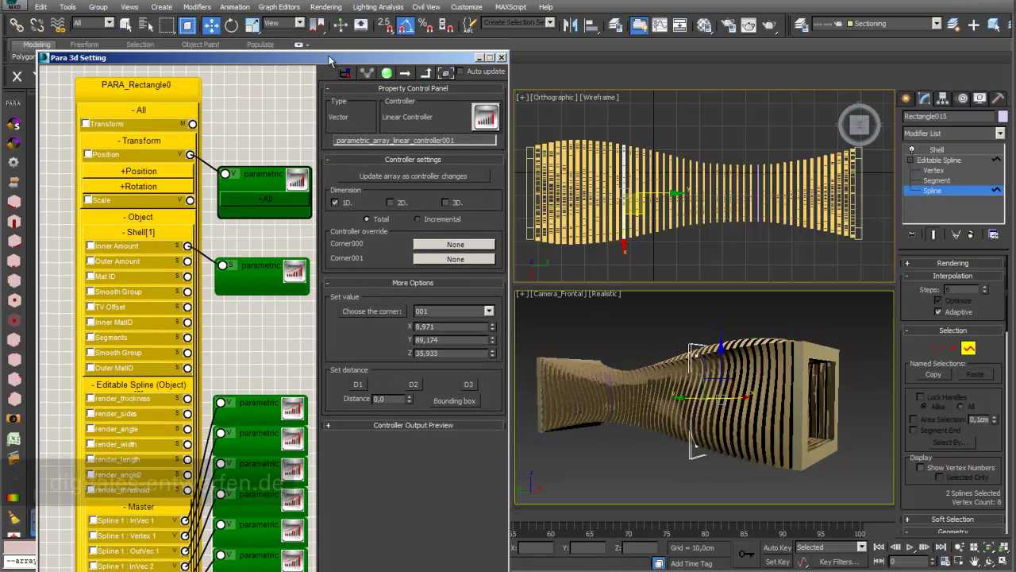
left_click(251, 24)
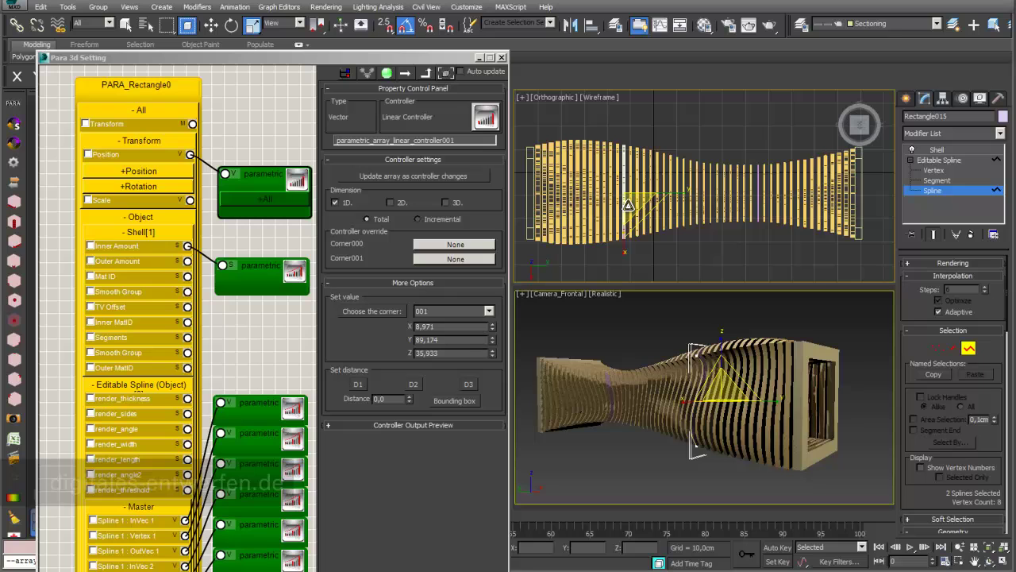
left_click_drag(637, 215, 594, 232)
left_click_drag(329, 57, 324, 13)
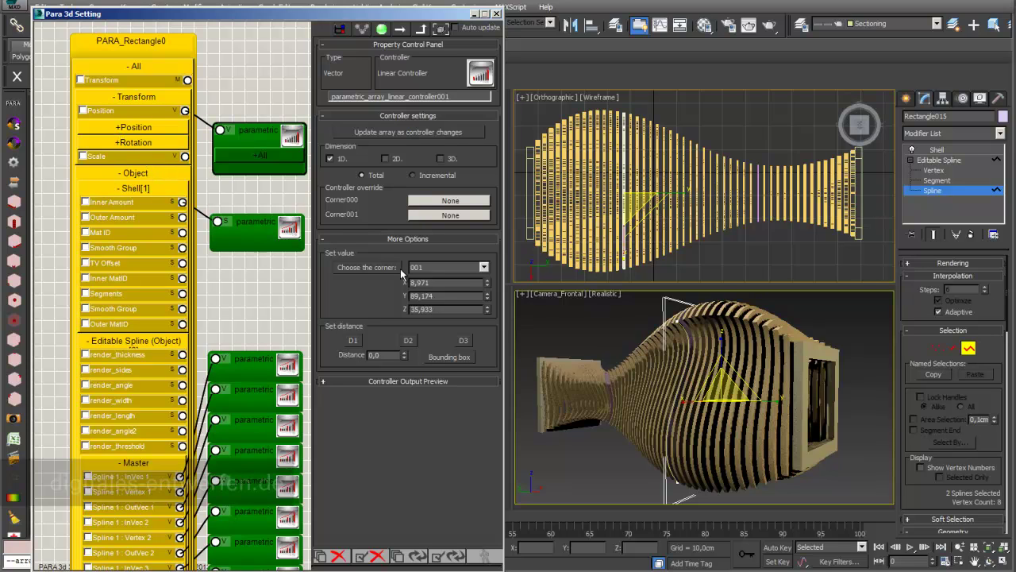
Step: Set Rectangle015's Shell Inner Amount to 2 cm so neighbouring slices thicken smoothly
left_click(251, 232)
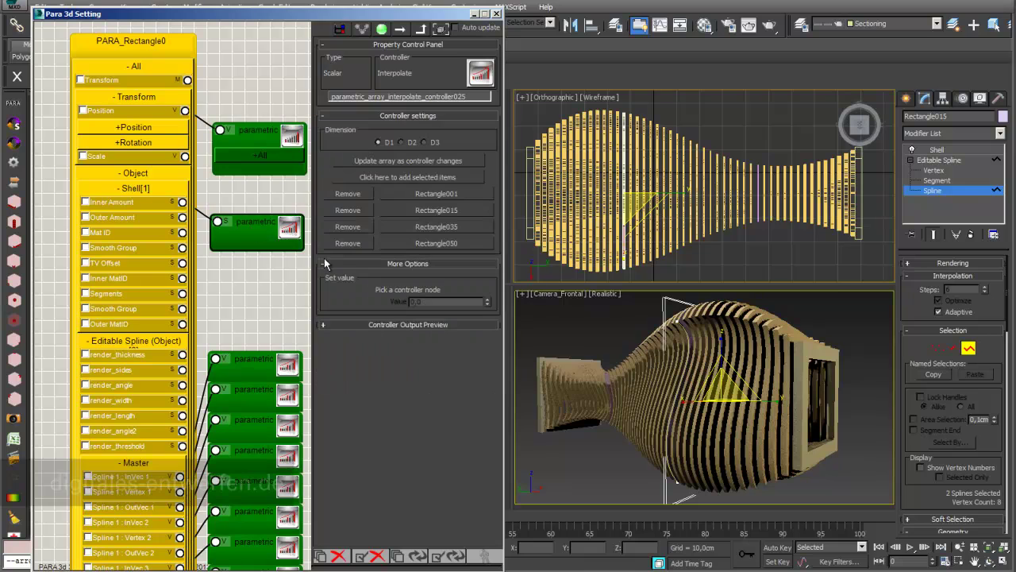
left_click(946, 149)
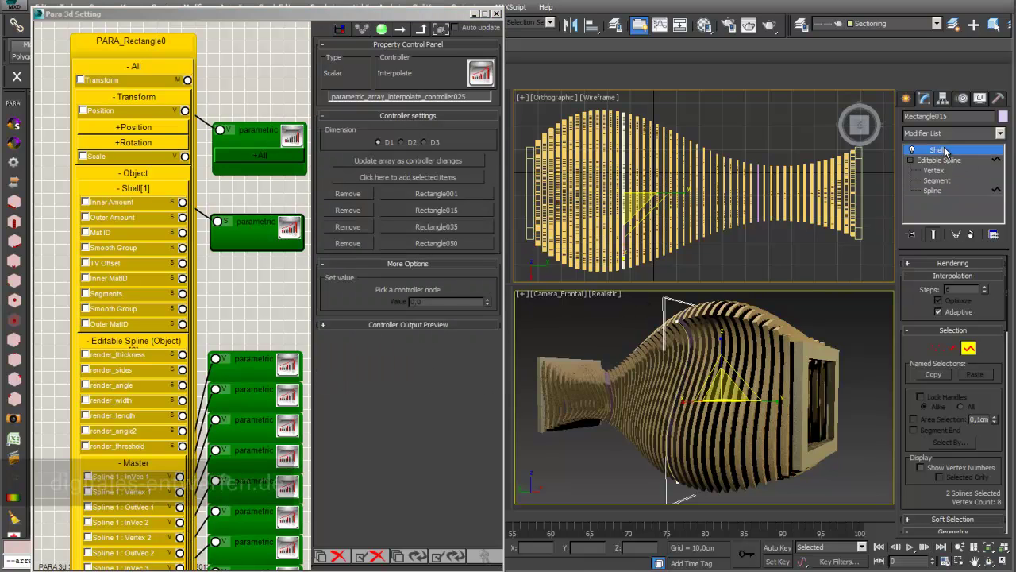
left_click(981, 280)
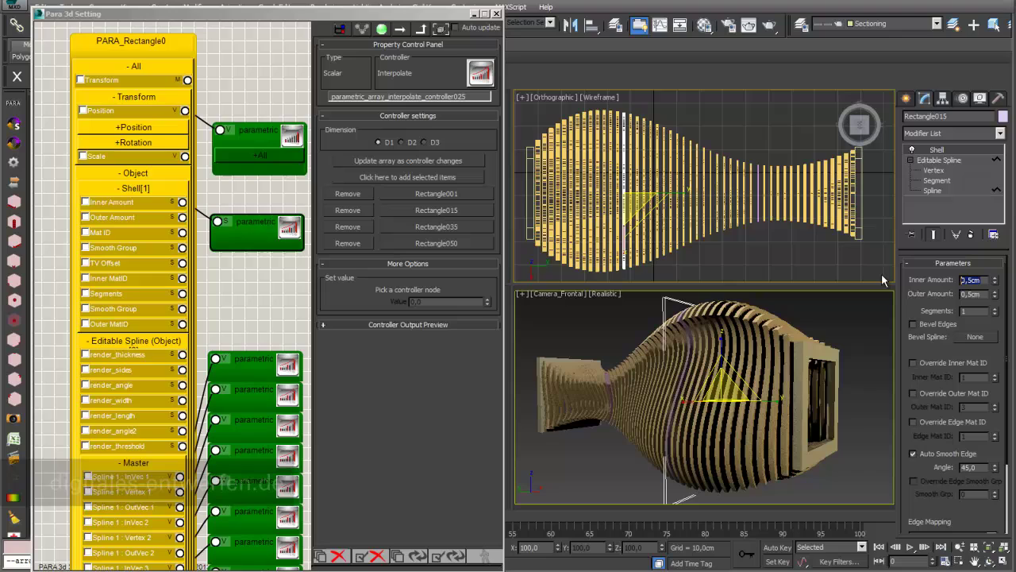
type("2")
key("Return")
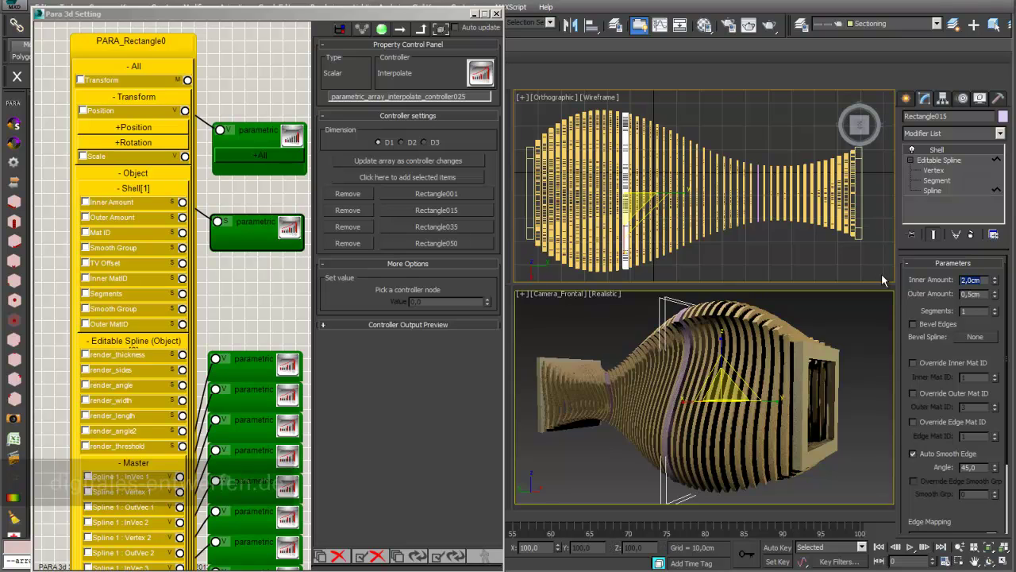
left_click(416, 559)
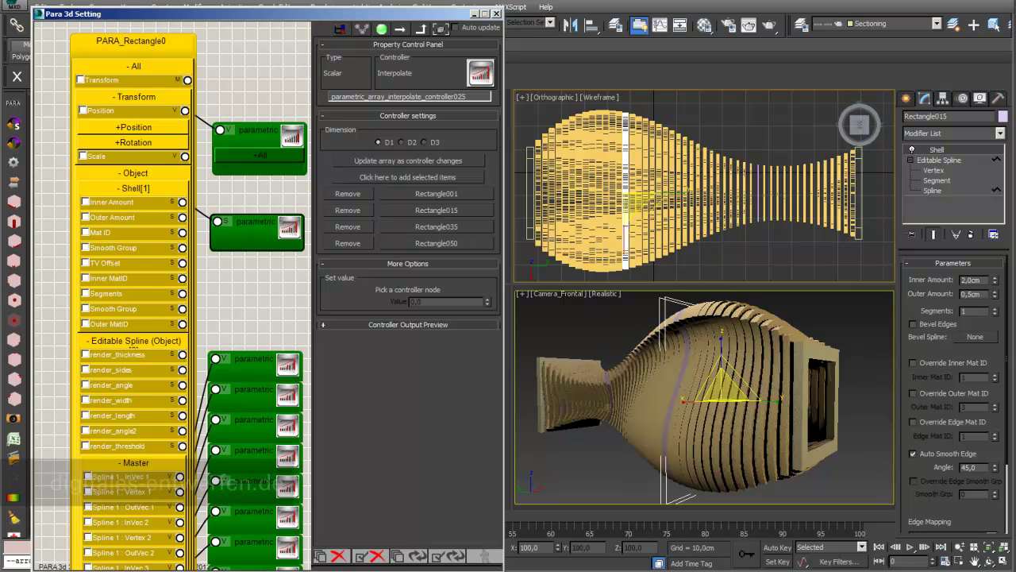
left_click_drag(417, 13, 418, 47)
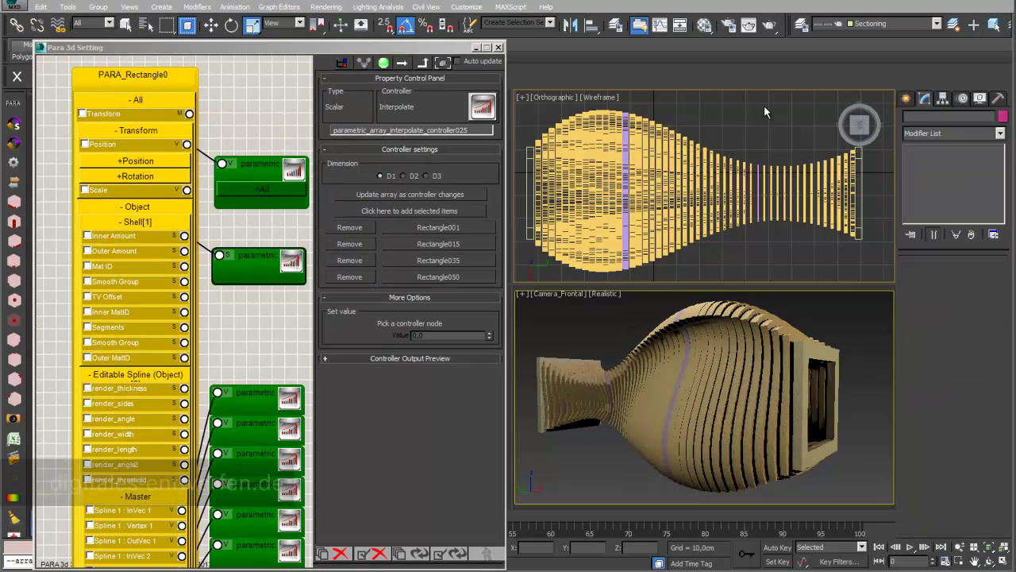
Step: Select all 50 slices through the Para3D_01 selection set and hide them
left_click(499, 48)
left_click(516, 22)
left_click(537, 32)
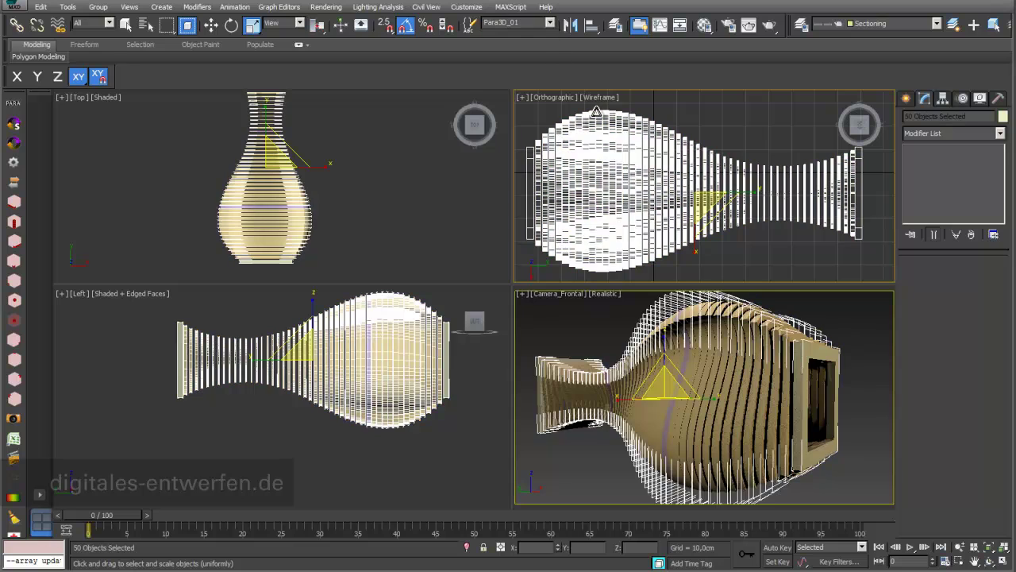
right_click(613, 135)
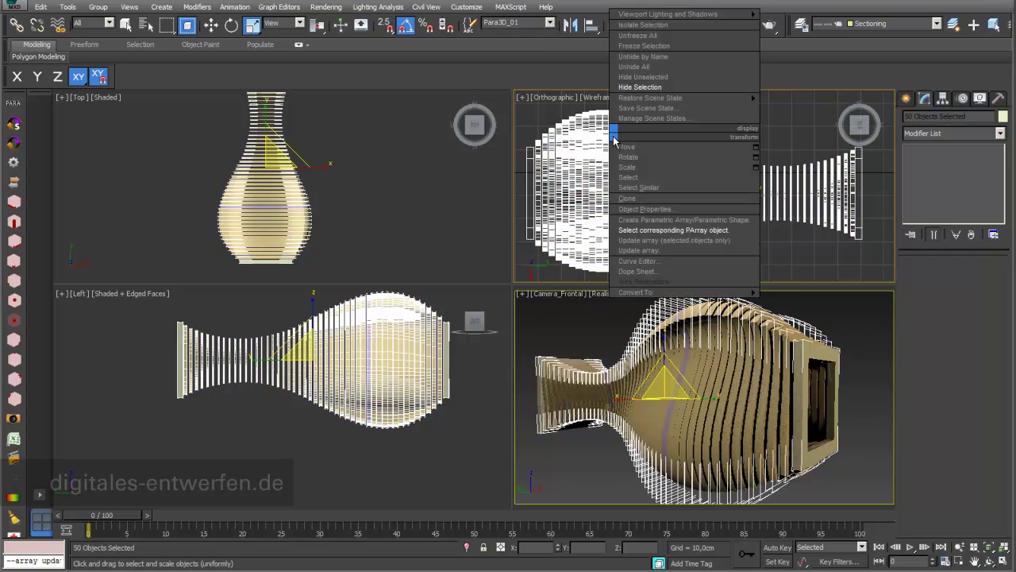
left_click(657, 87)
Step: Draw a rectangle in the Left view and size it 40 × 40 cm
left_click(906, 98)
left_click(925, 118)
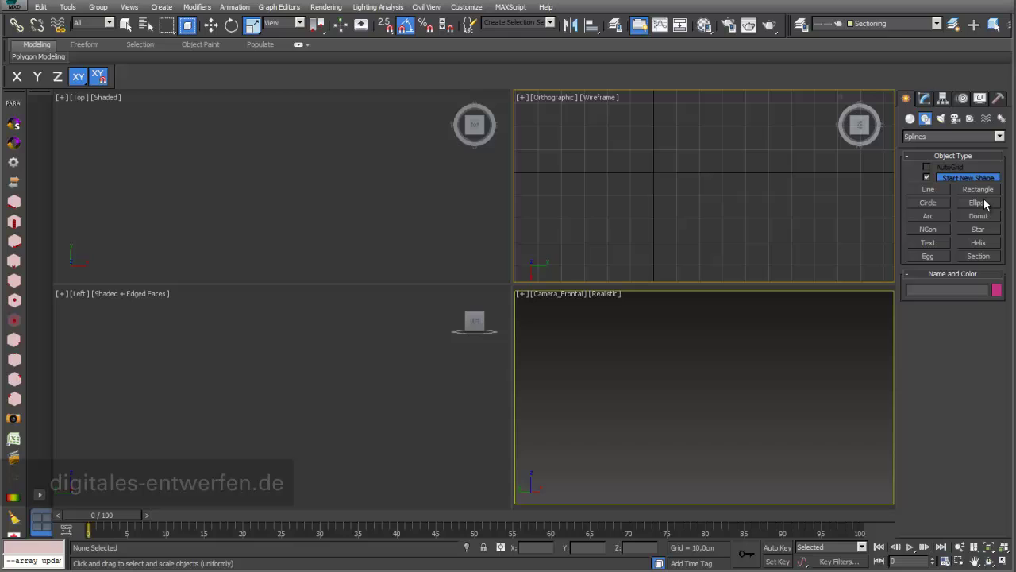
left_click(983, 190)
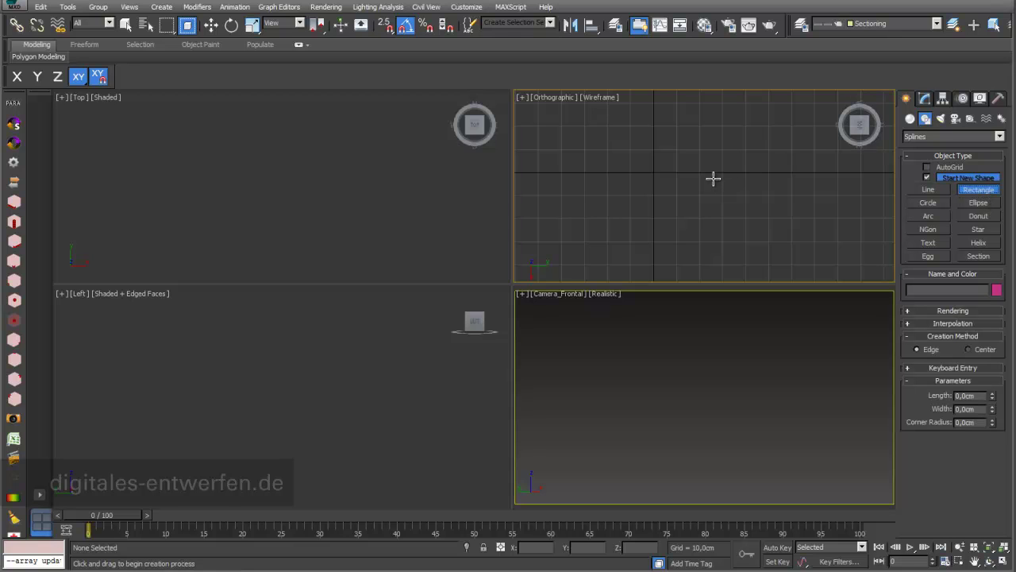
key("l")
left_click_drag(688, 169, 720, 200)
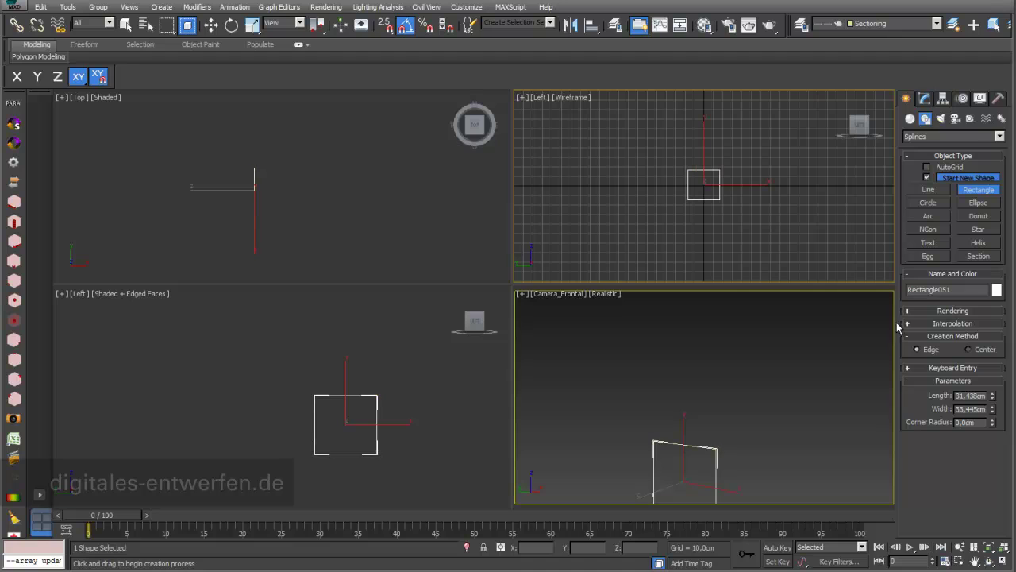
double_click(957, 394)
type("40")
key("Return")
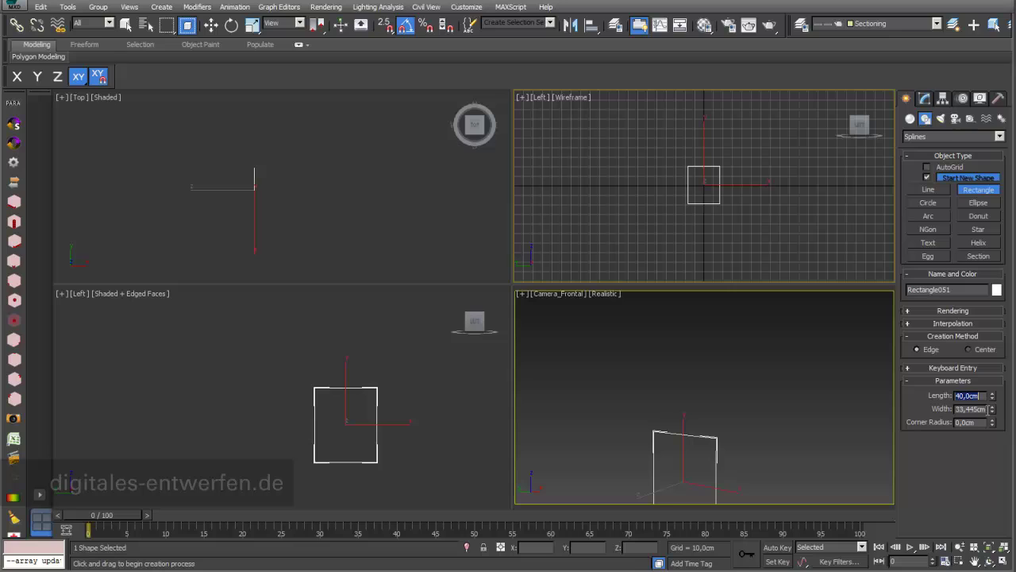
key("Tab")
type("40")
key("Return")
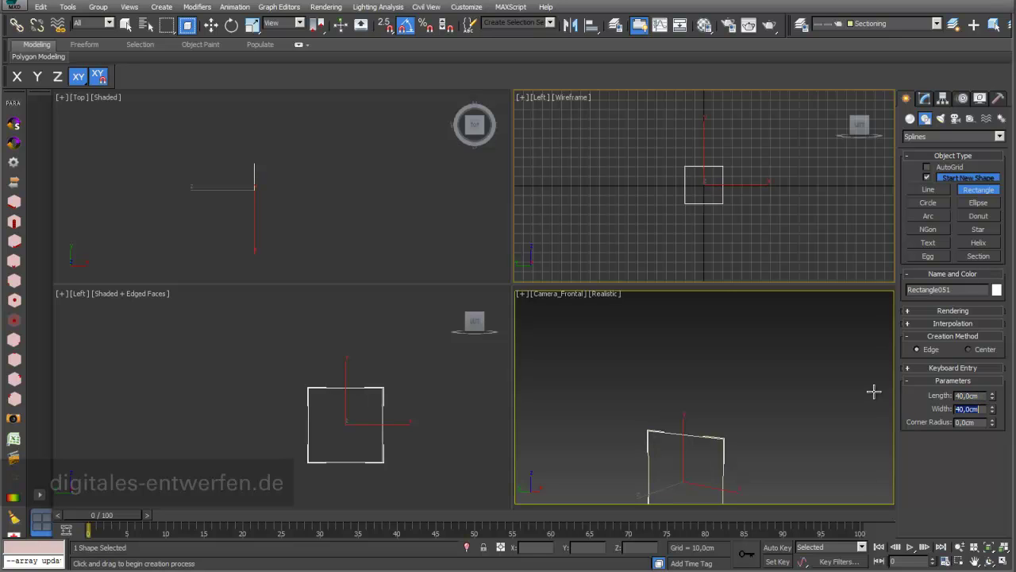
left_click(925, 97)
Step: Convert the 40 × 40 rectangle to an editable spline
scroll(755, 191, "up", 3)
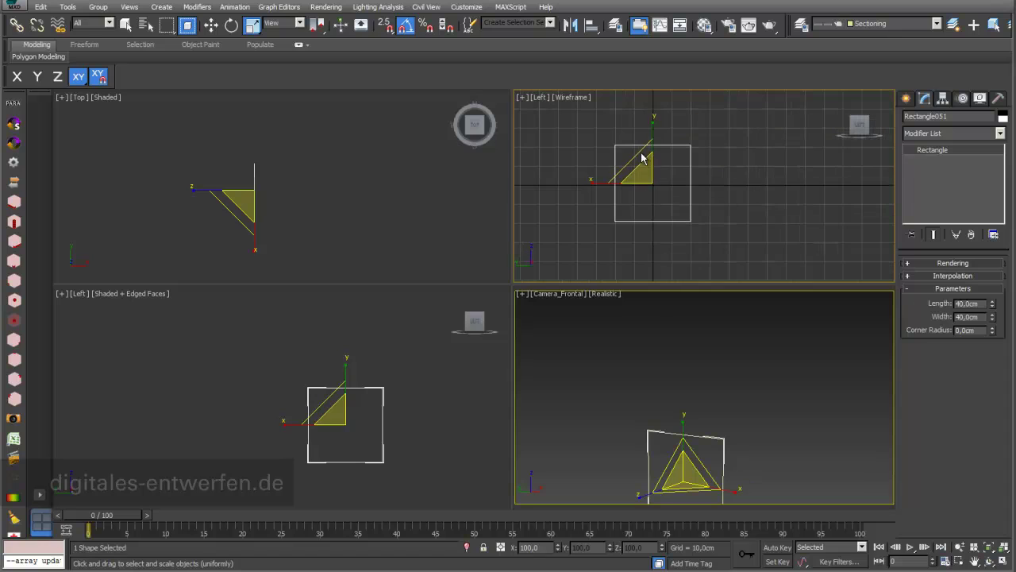
left_click(211, 24)
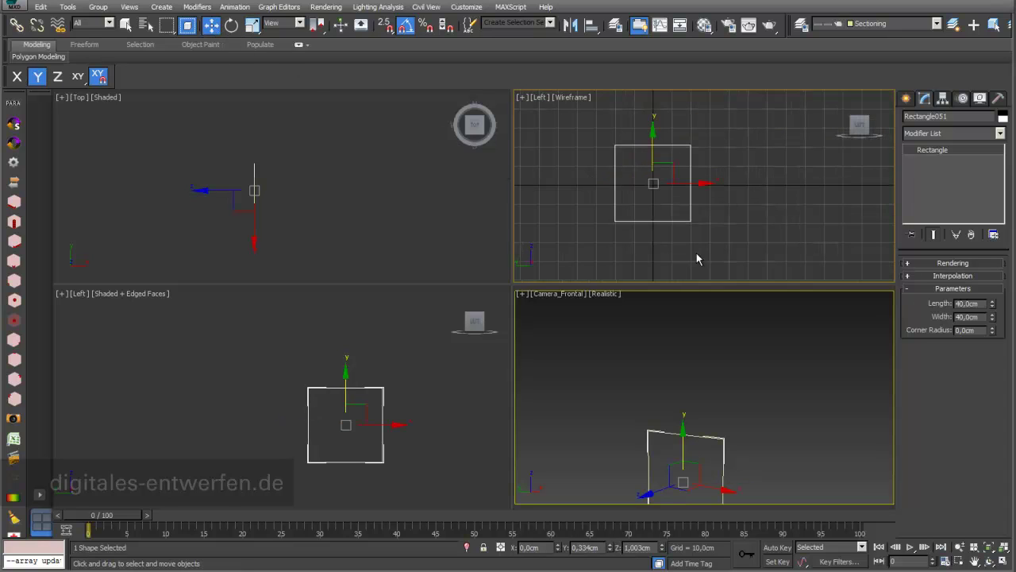
right_click(686, 222)
mouse_move(748, 378)
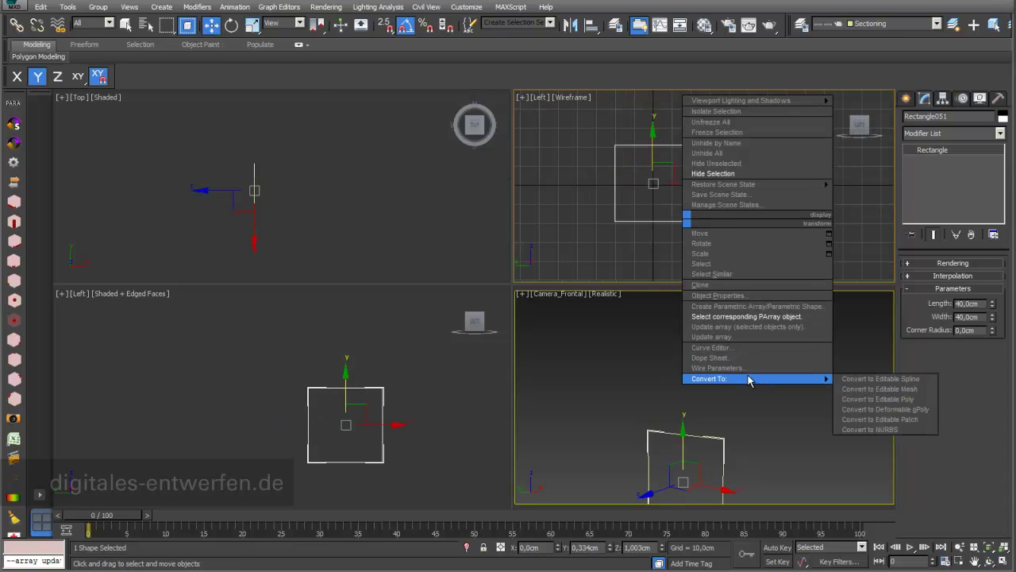
left_click(894, 380)
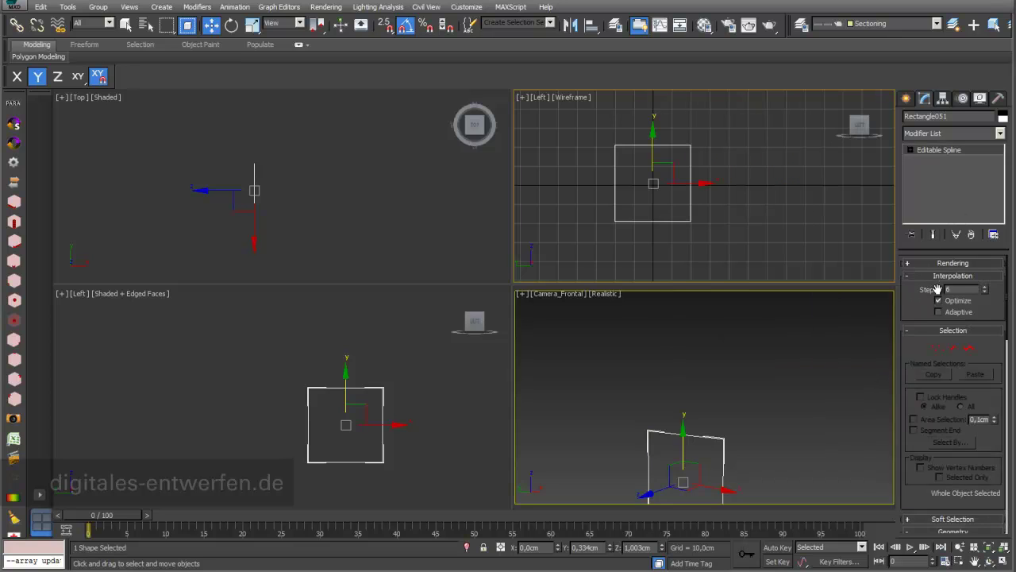
Step: Trial-bend the rectangle's right edge into an S-curve at vertex level, then undo it
left_click(911, 150)
left_click(936, 160)
left_click(683, 145)
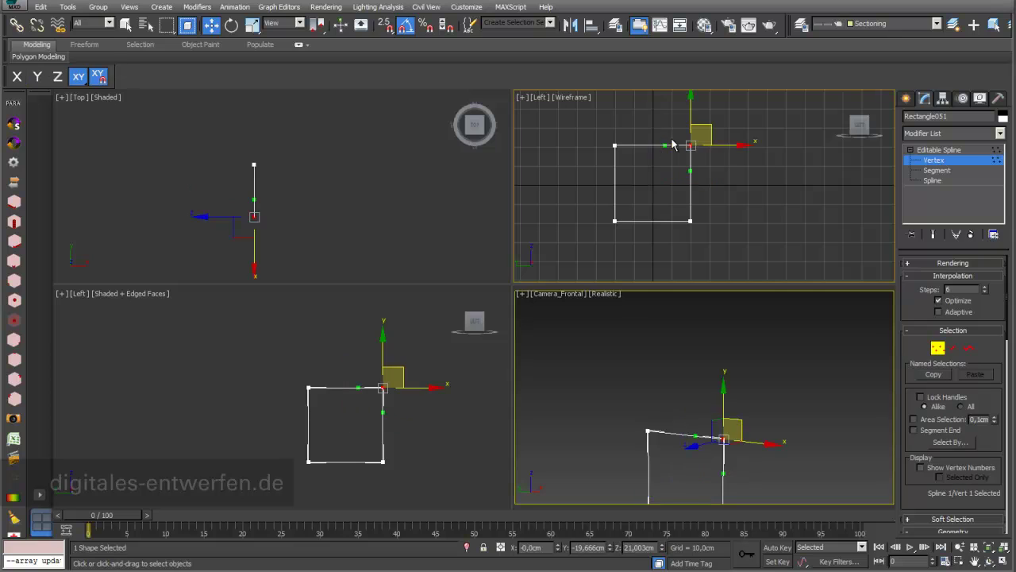
left_click_drag(689, 172, 783, 186)
scroll(751, 190, "up", 5)
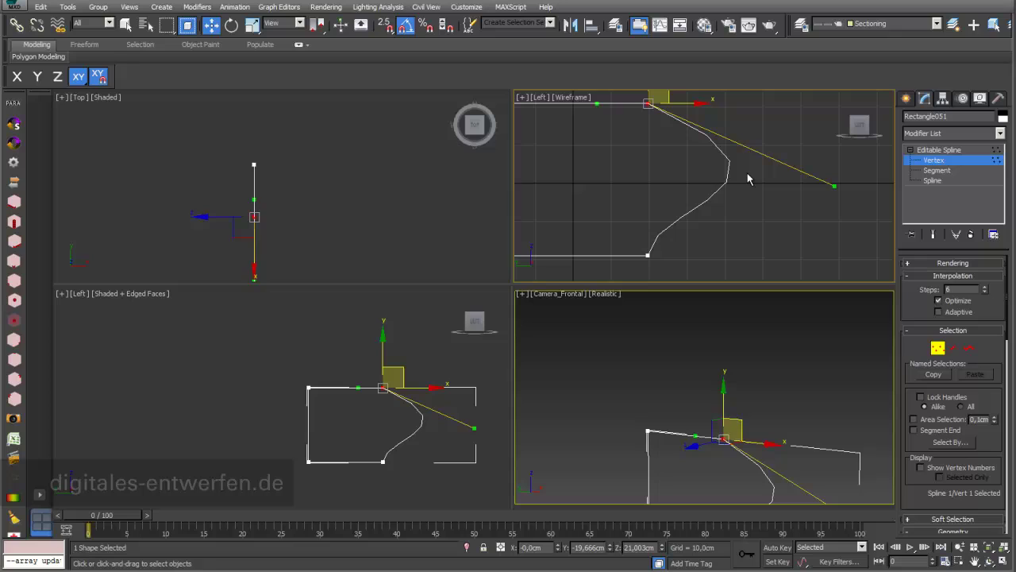
key("ctrl+z")
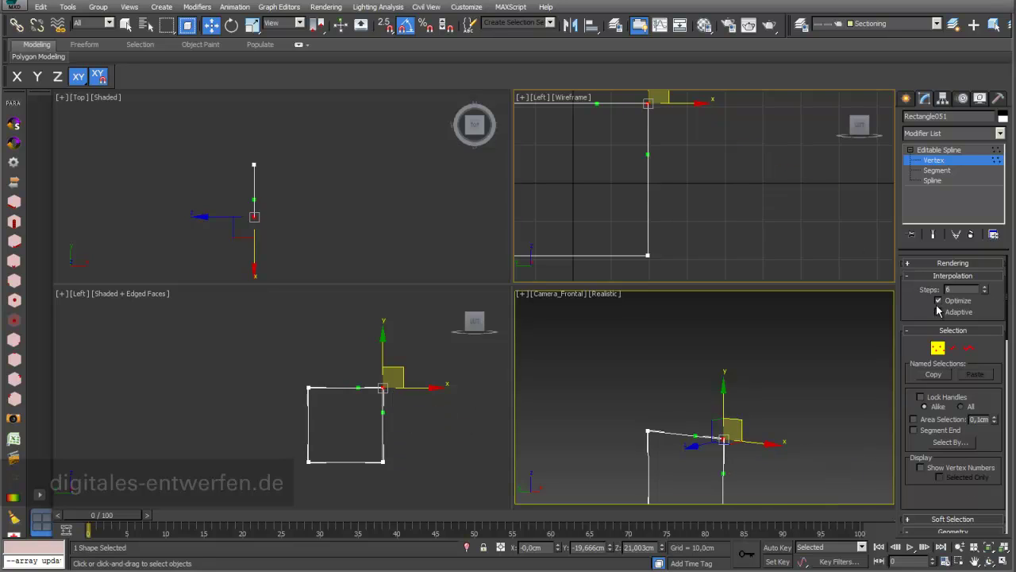
Step: Enable Adaptive interpolation, retest and undo the S-curve, and leave vertex level
left_click(939, 312)
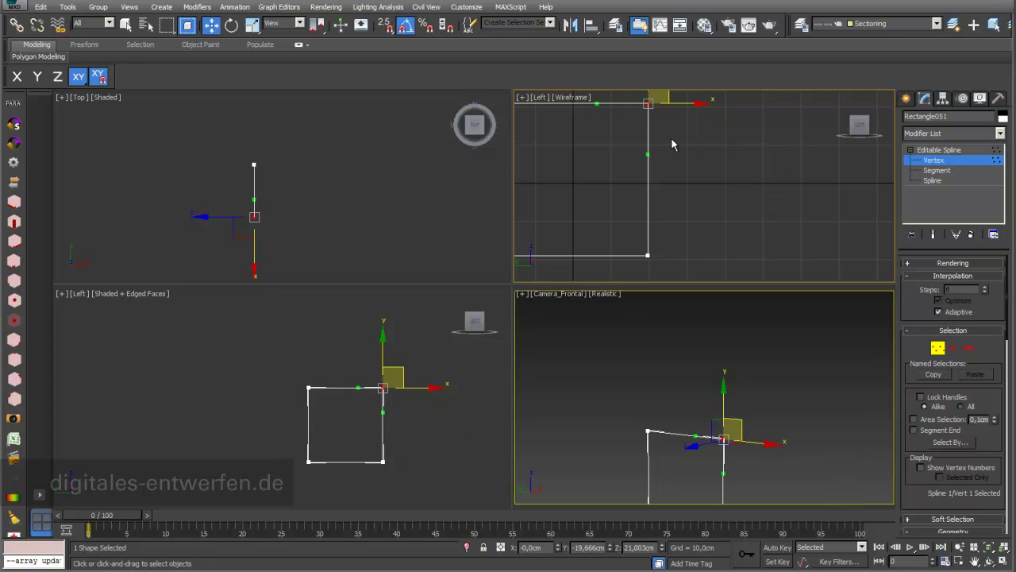
scroll(682, 155, "down", 3)
middle_click_drag(701, 175, 751, 183)
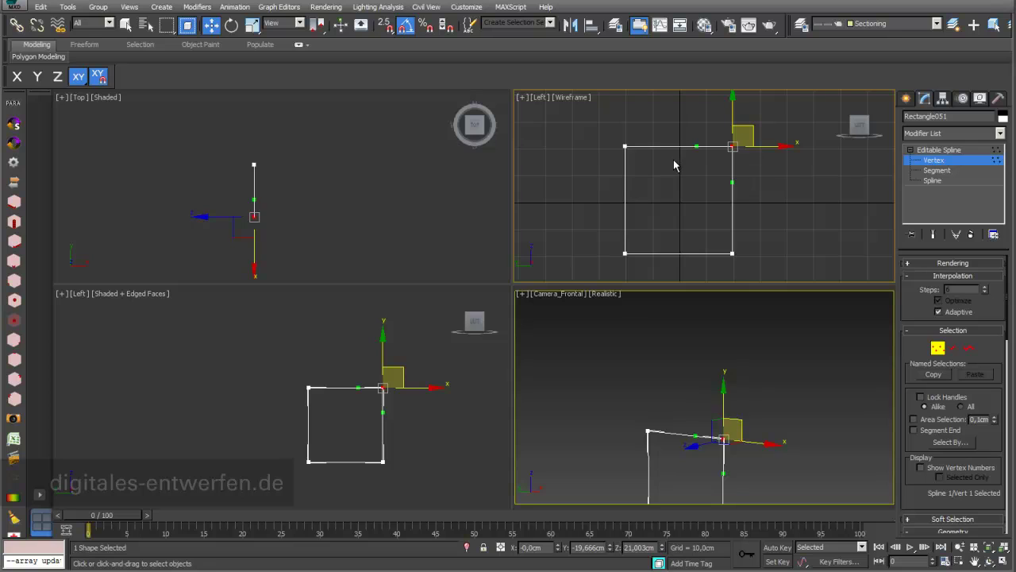
left_click_drag(732, 183, 826, 201)
key("ctrl+z")
left_click(932, 158)
Step: Draw a snapped rectangle over the square and resize it to 30 × 30 cm
left_click(907, 98)
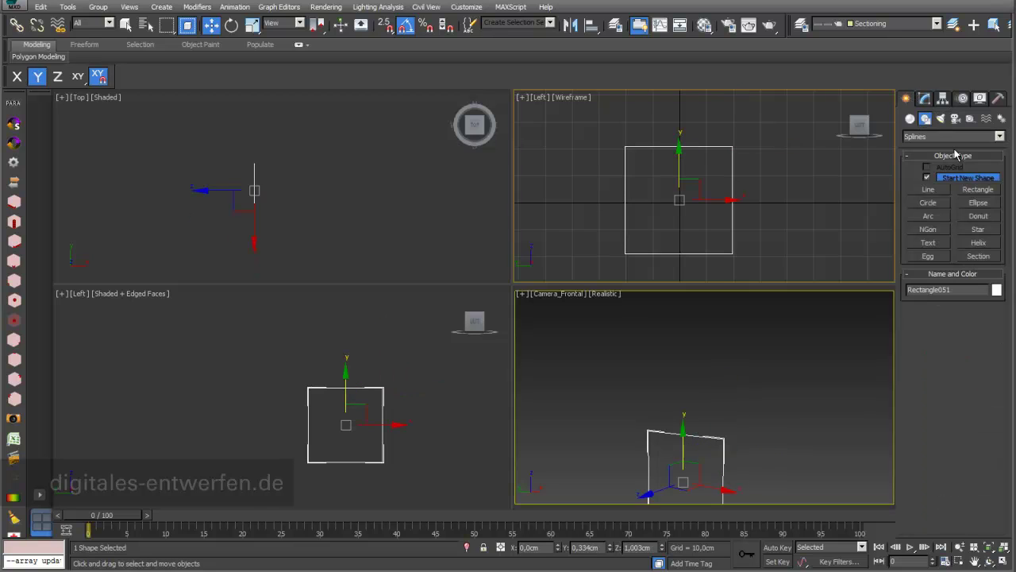
left_click(977, 191)
left_click(385, 23)
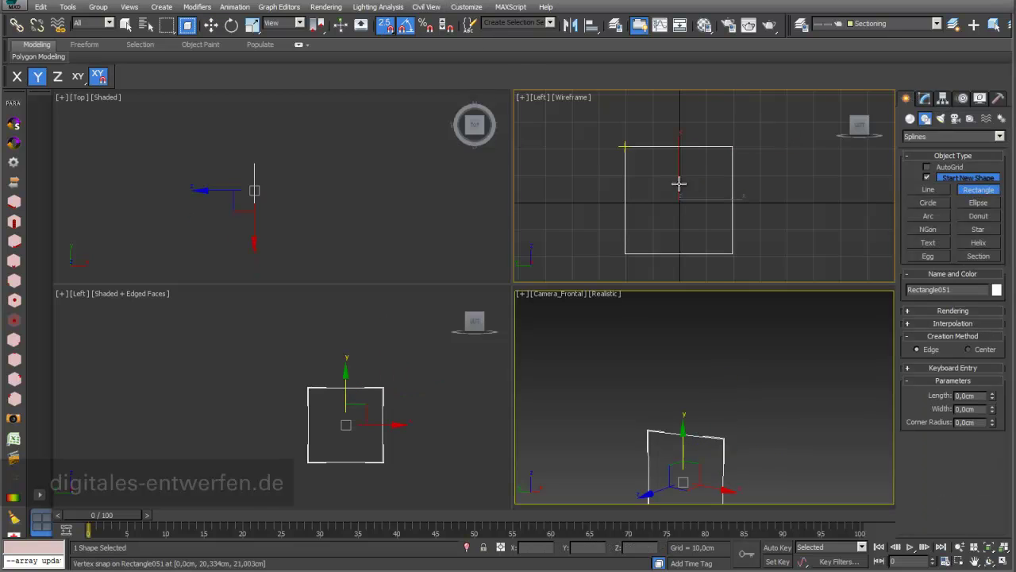
left_click_drag(630, 145, 739, 252)
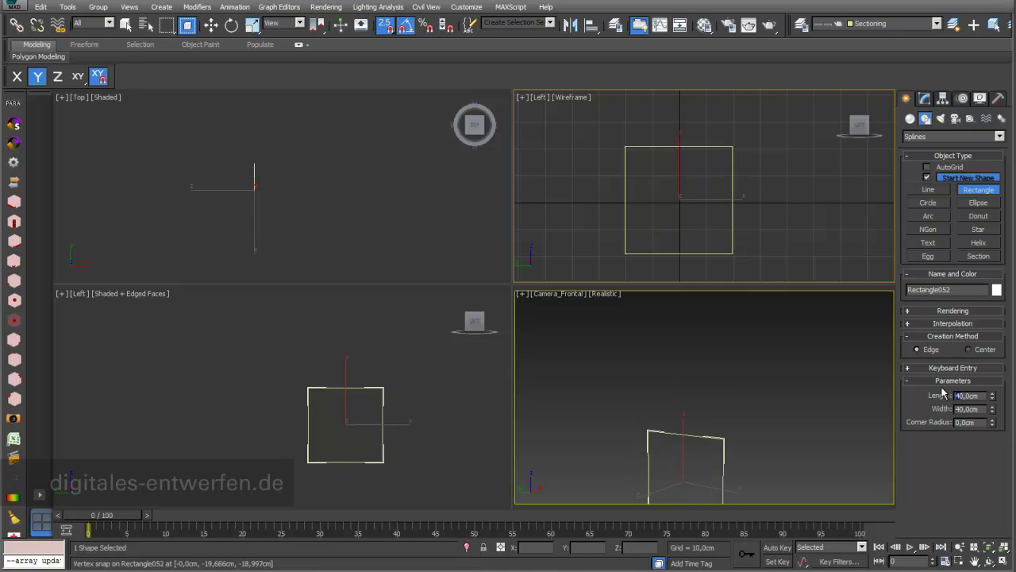
type("30")
key("Return")
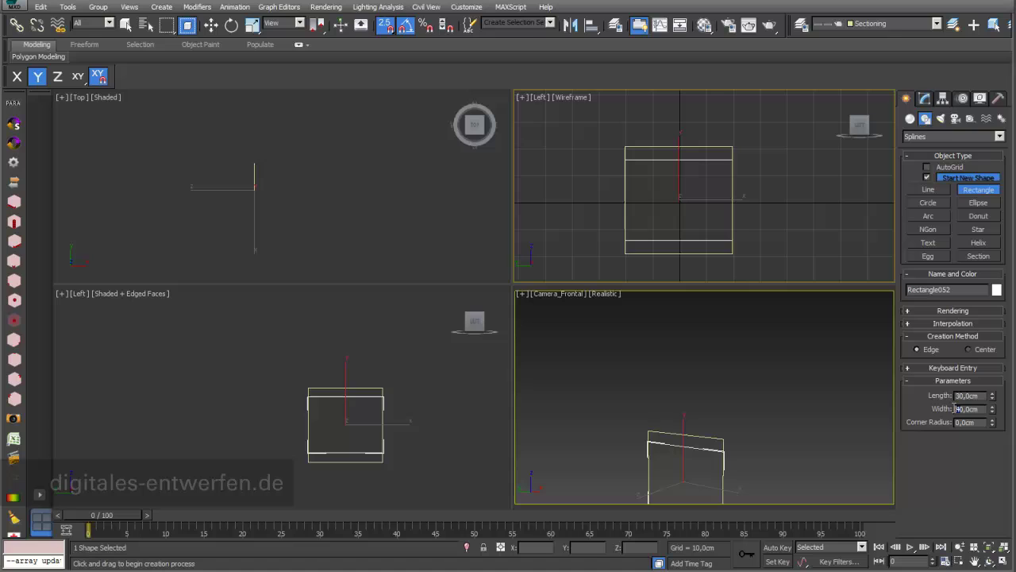
double_click(956, 408)
type("30")
key("Return")
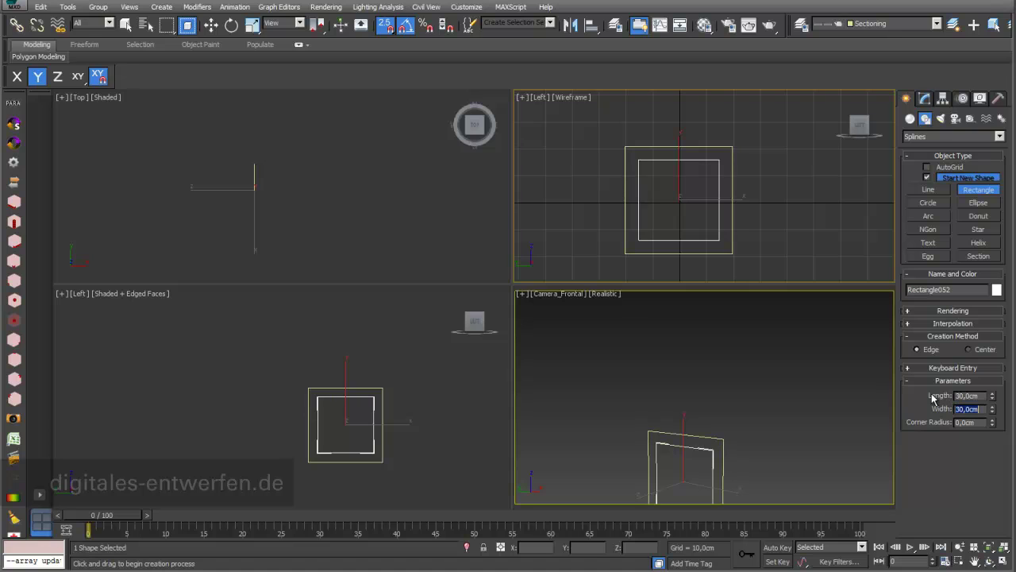
left_click(211, 25)
Step: Attach the inner 30 cm square to the outer 40 cm rectangle
left_click(732, 252)
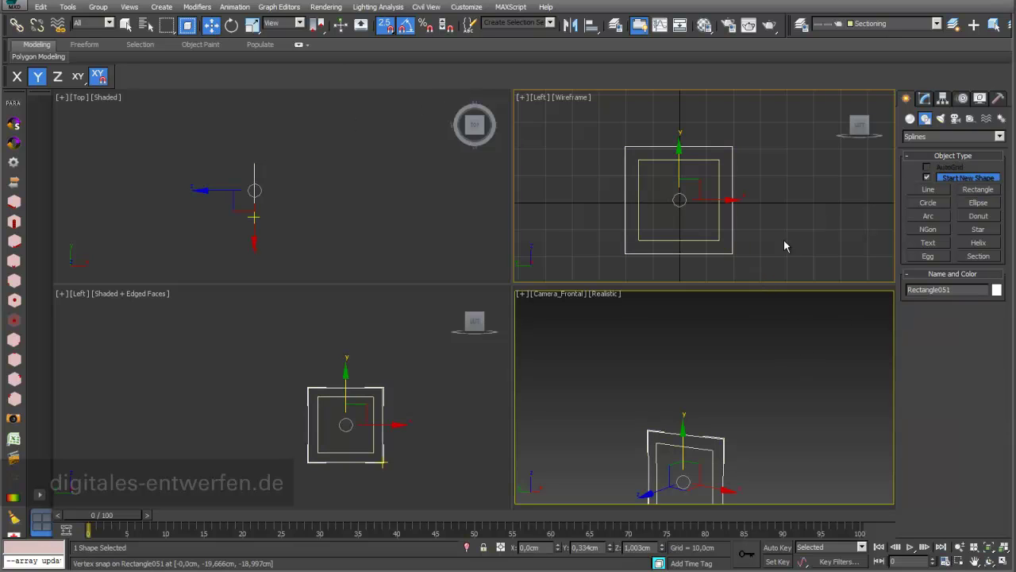
left_click(924, 98)
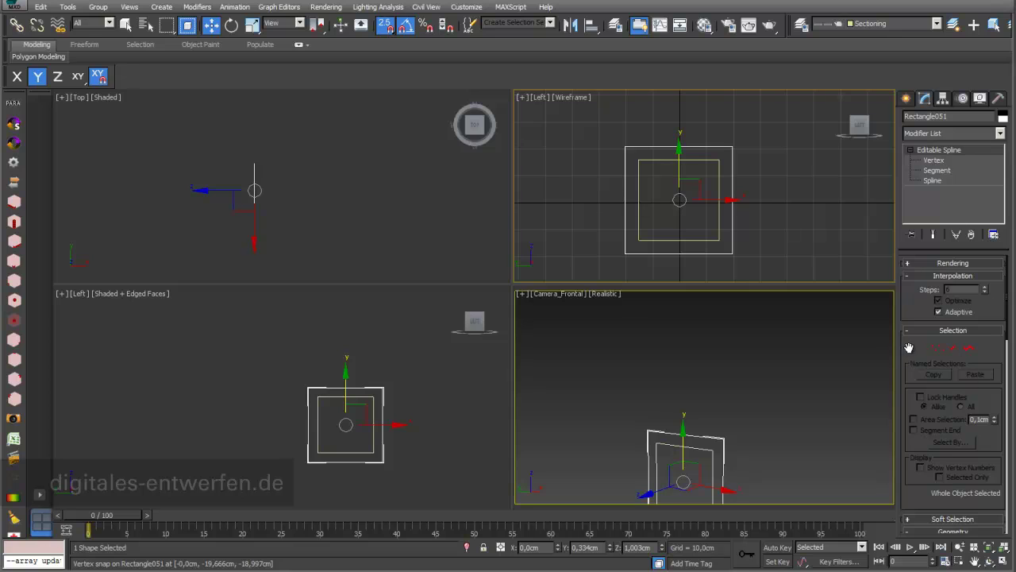
scroll(909, 348, "down", 5)
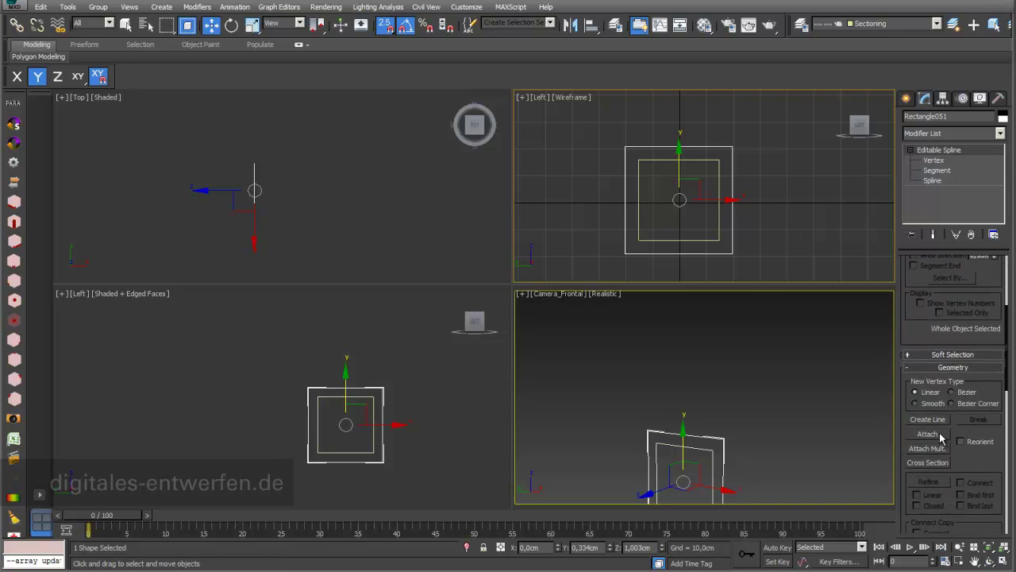
left_click(928, 433)
left_click(719, 232)
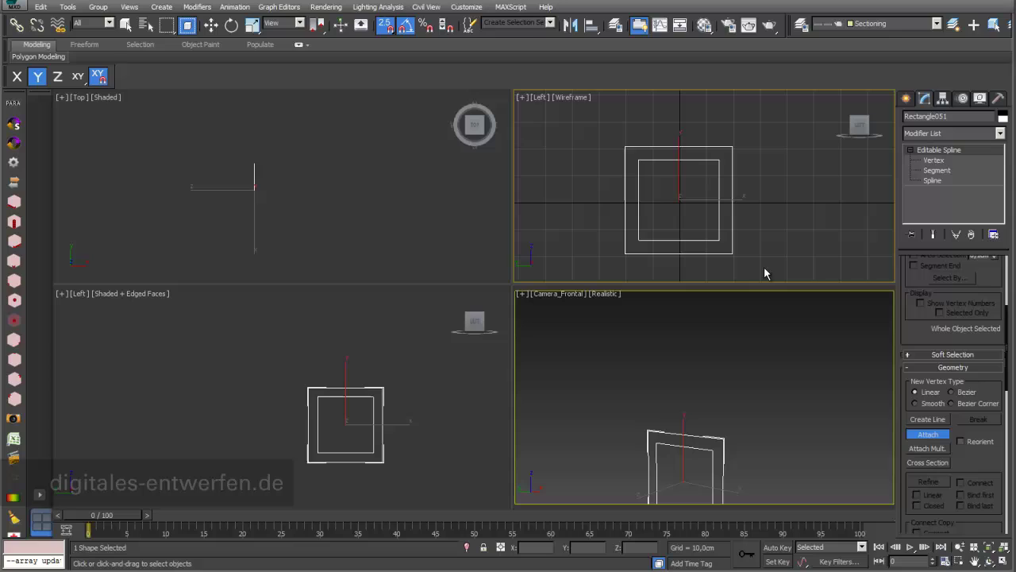
Step: Rename the combined shape from Rectangle051 to Para_Sect_01
left_click(937, 159)
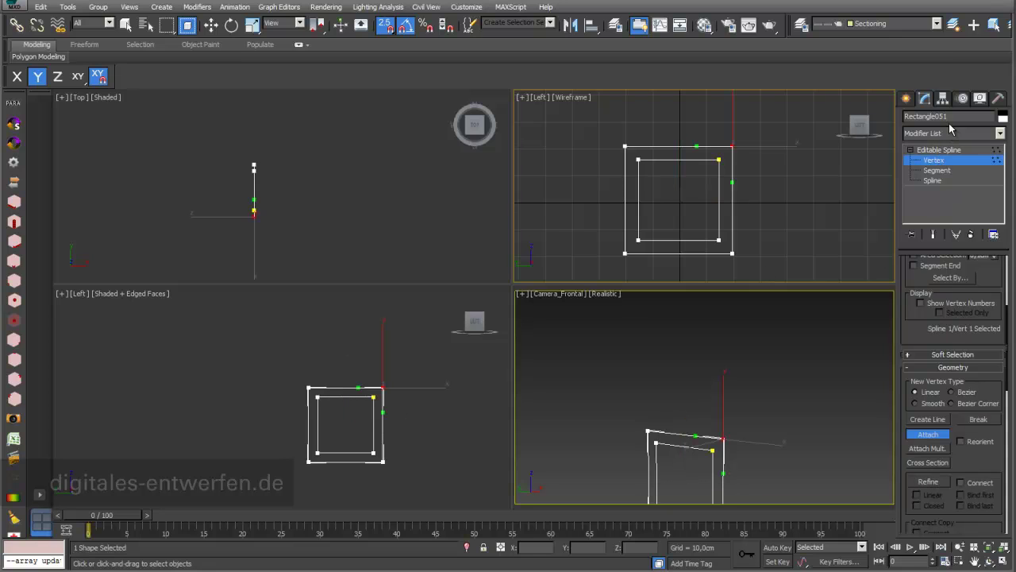
left_click(949, 117)
key("BackSpace")
key("BackSpace")
key("BackSpace")
key("BackSpace")
key("BackSpace")
key("BackSpace")
key("BackSpace")
key("BackSpace")
key("BackSpace")
key("BackSpace")
key("BackSpace")
key("BackSpace")
type("Para_Sect_01")
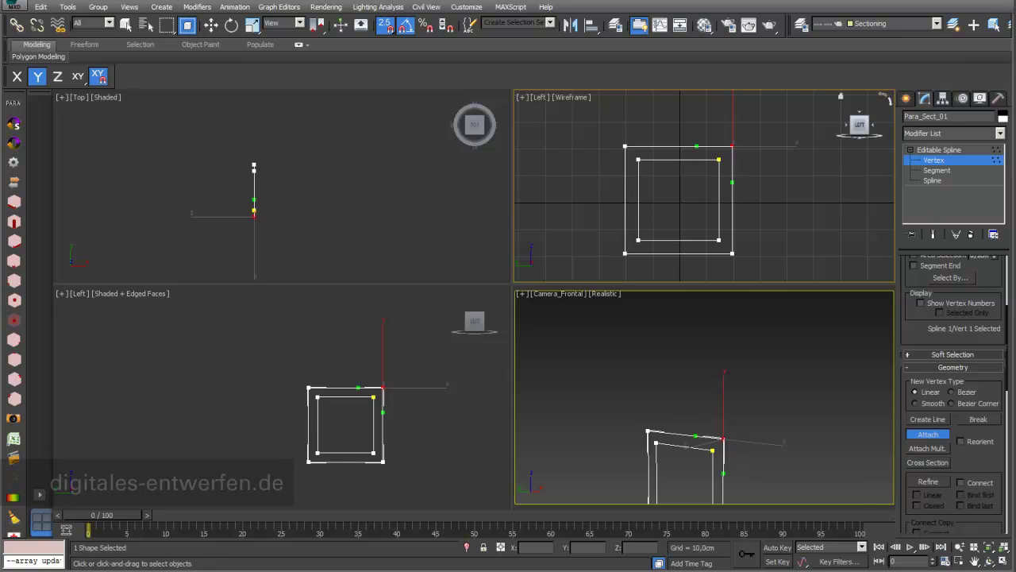
Step: Add a Shell modifier with a 0.5 cm Inner Amount to Para_Sect_01
left_click(935, 159)
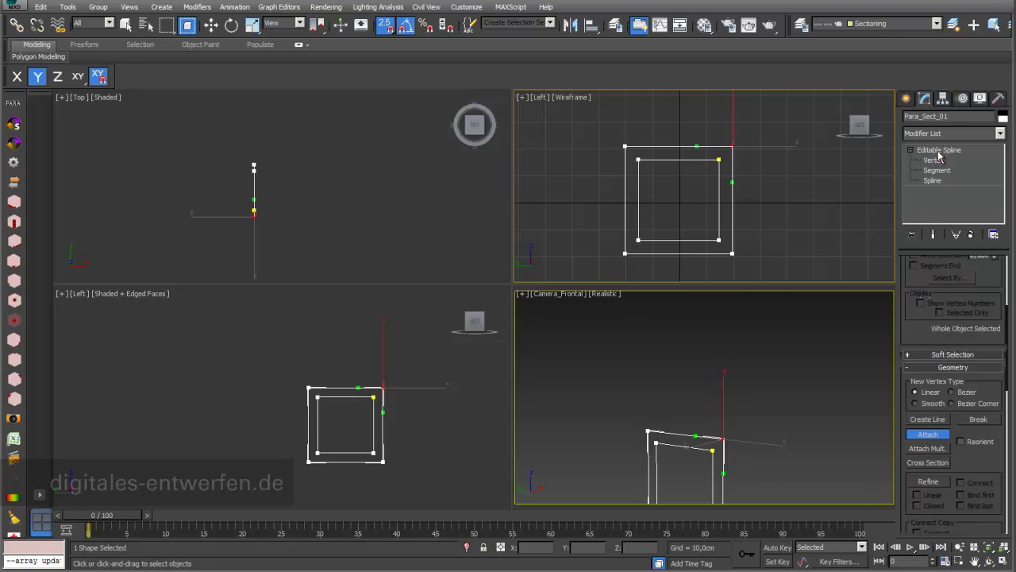
left_click(999, 133)
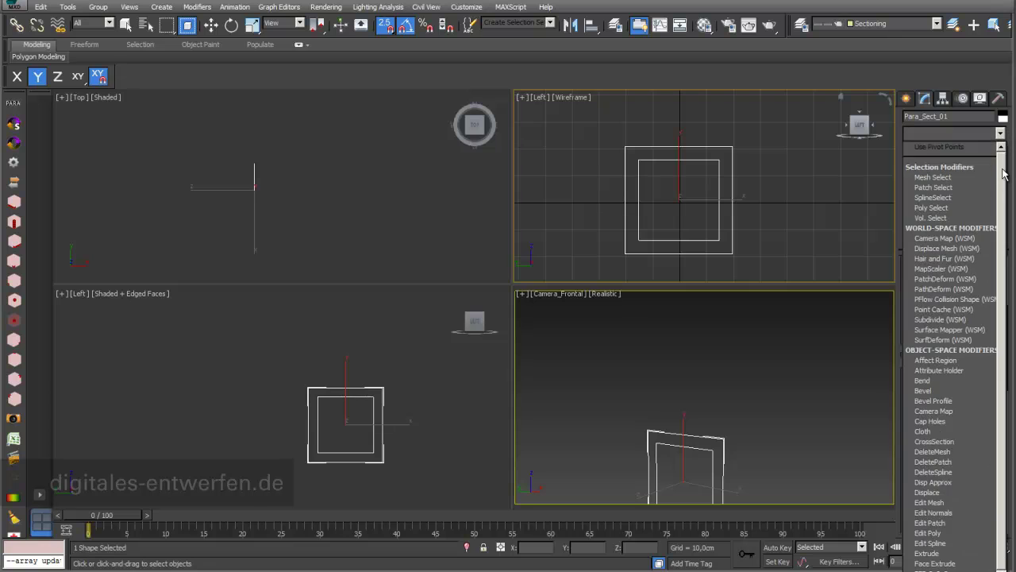
scroll(1003, 202, "down", 2)
left_click_drag(1003, 202, 1007, 494)
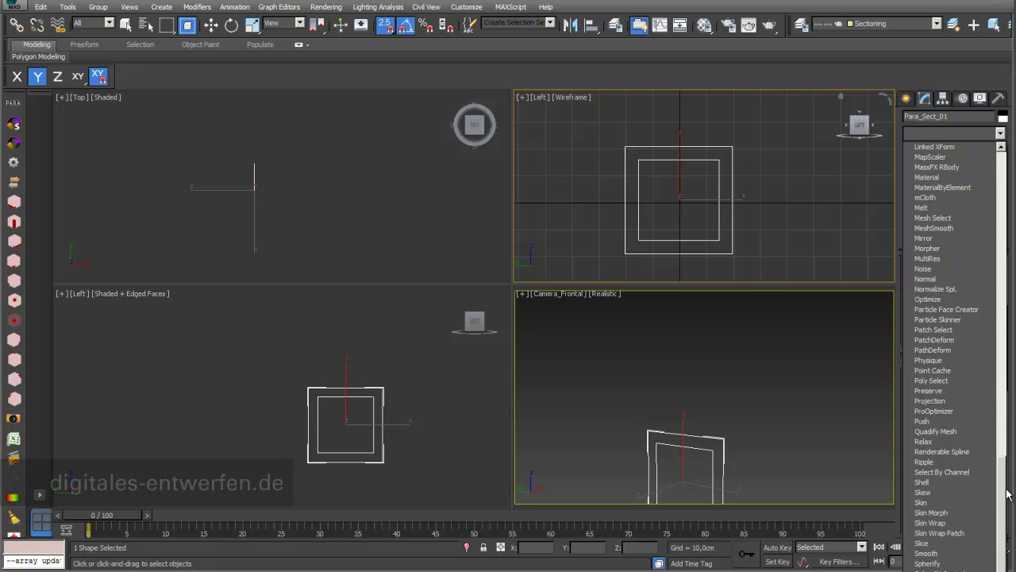
left_click(922, 482)
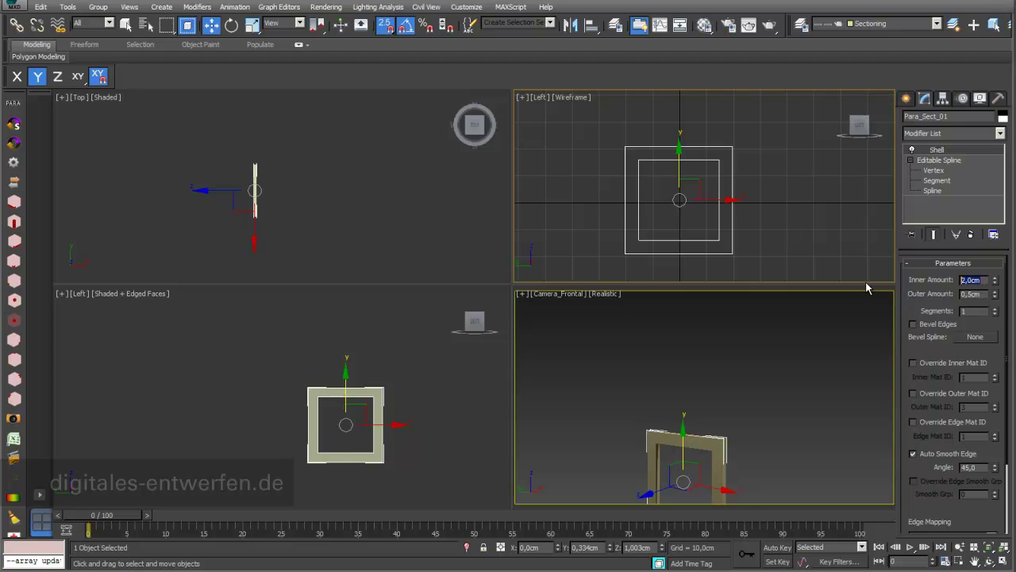
type("0,5")
key("Return")
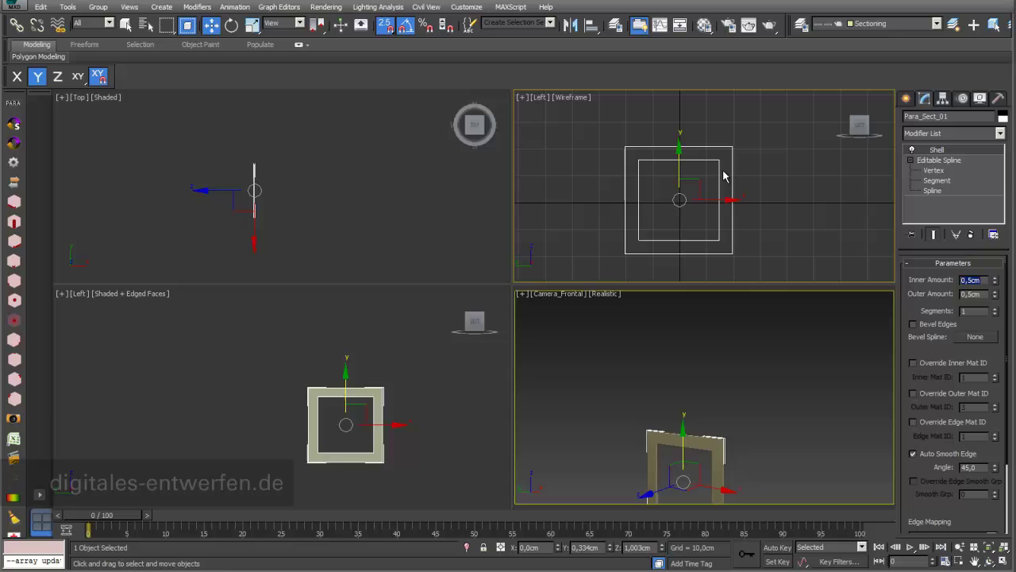
Step: Close the stray baking dialog, frame the shelled square in Perspective and reselect it
left_click(713, 440)
key("0")
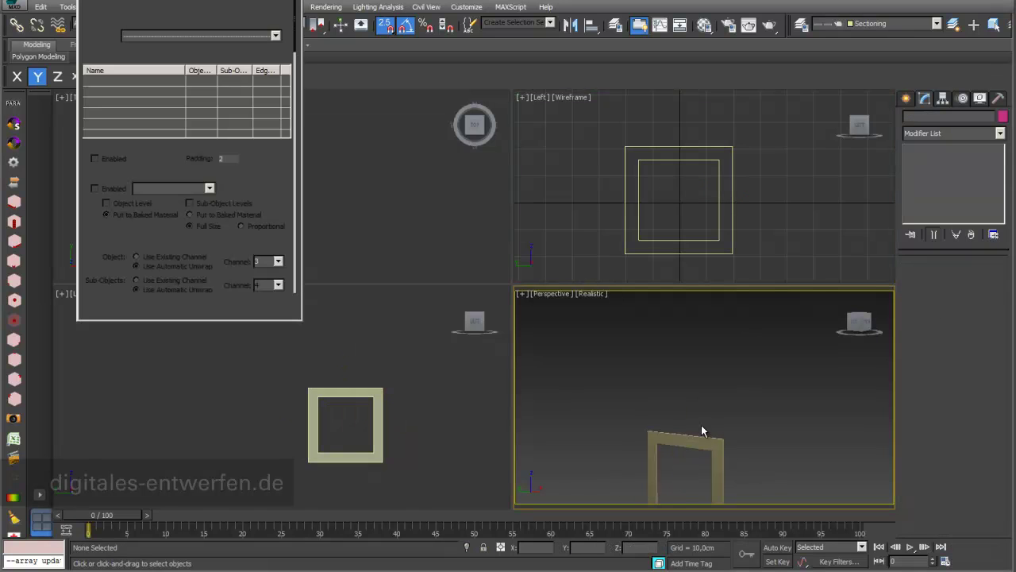
scroll(426, 355, "up", 2)
key("0")
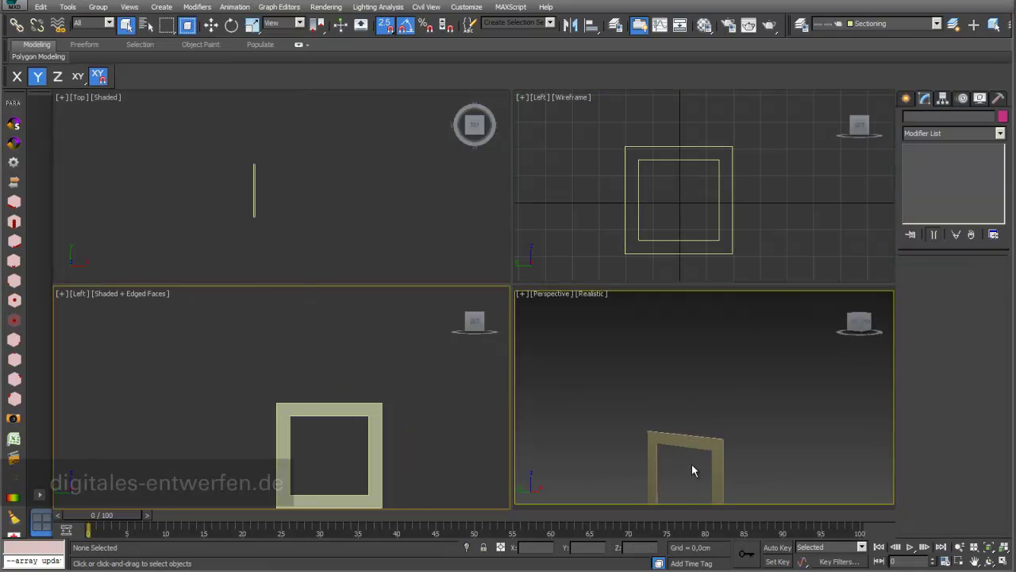
left_click(691, 462)
middle_click_drag(718, 502, 723, 490)
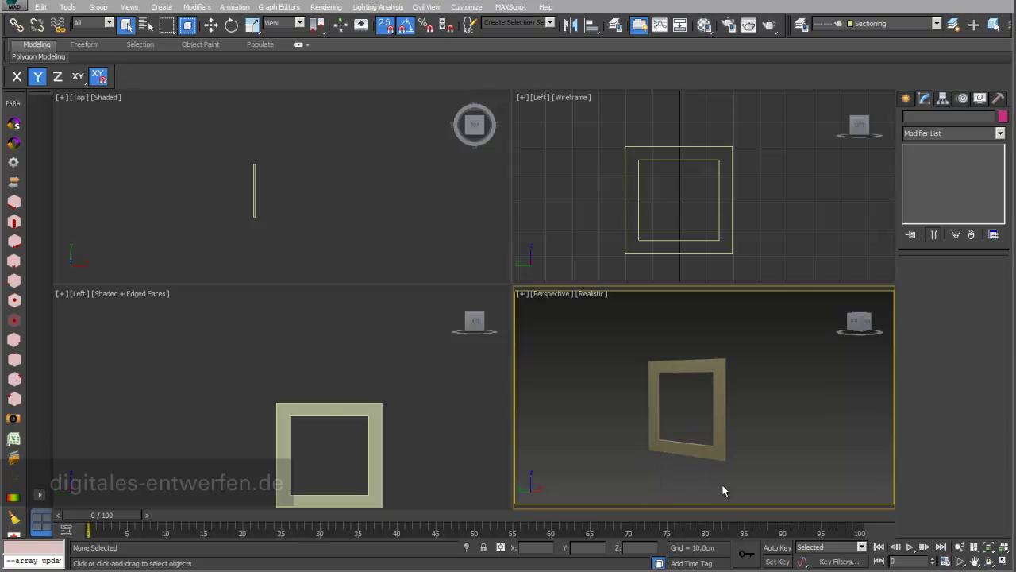
left_click(723, 437)
Step: Create a 50-copy parametric array of Para_Sect_01 without the original, confirming vertex transforms
right_click(720, 435)
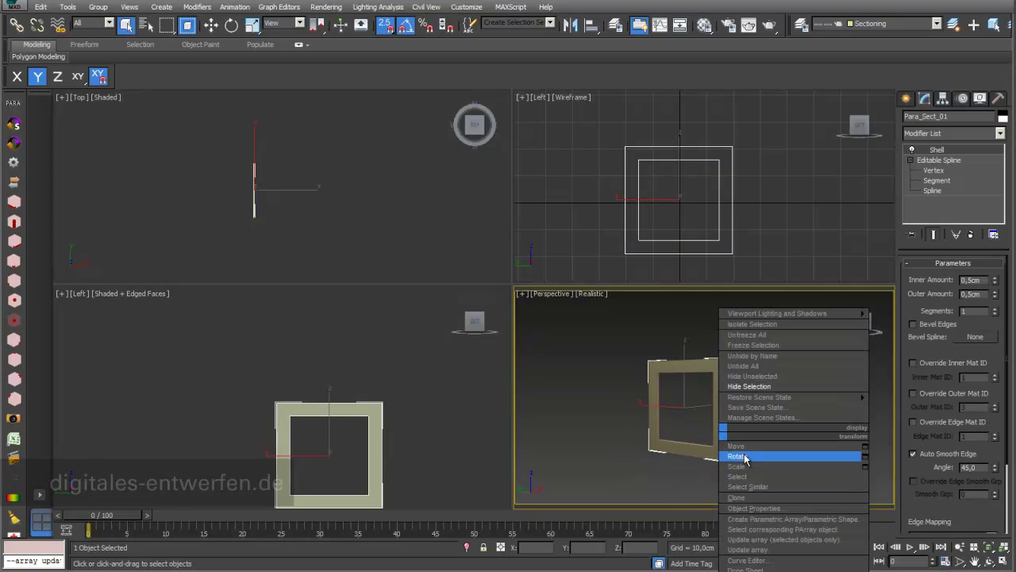
left_click(780, 524)
left_click_drag(528, 195, 572, 192)
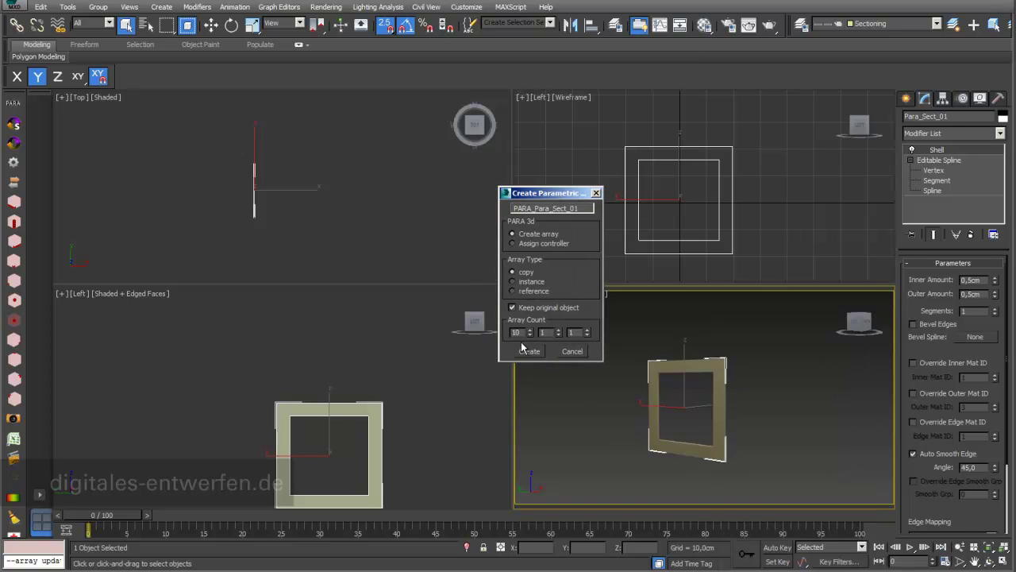
left_click_drag(519, 332, 509, 338)
type("50")
left_click(513, 310)
left_click_drag(556, 194, 539, 163)
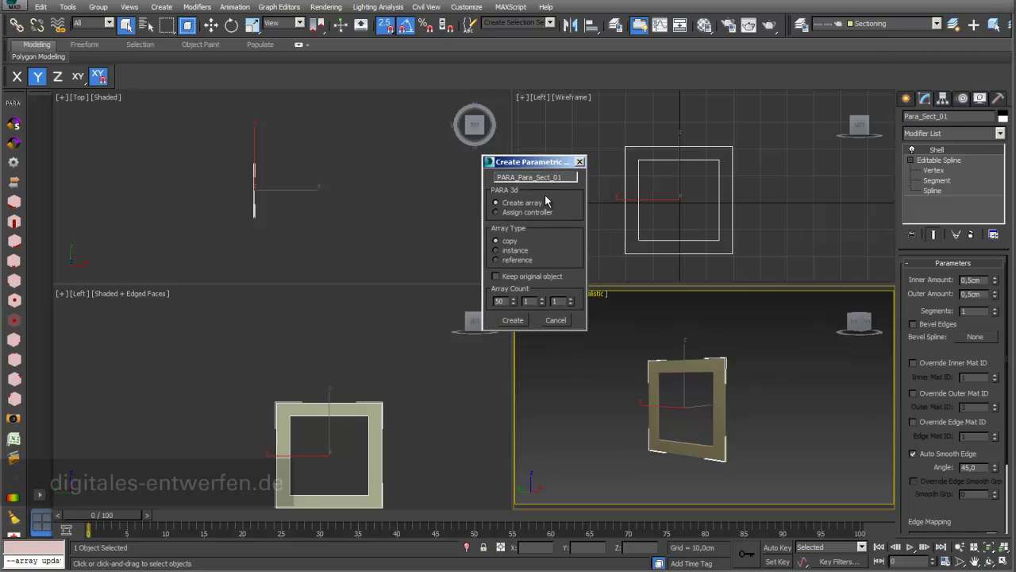
left_click(513, 320)
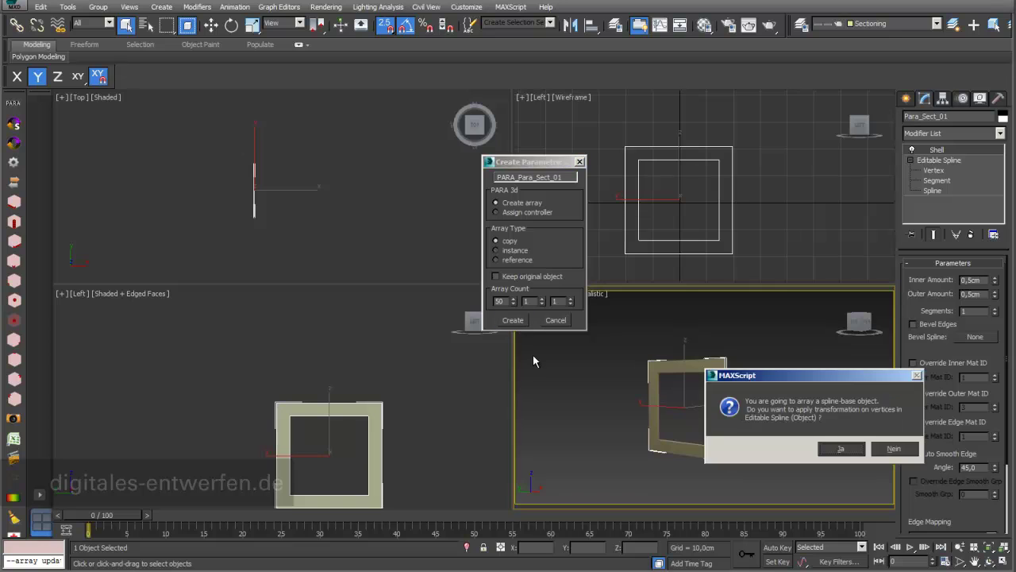
left_click_drag(871, 378, 794, 189)
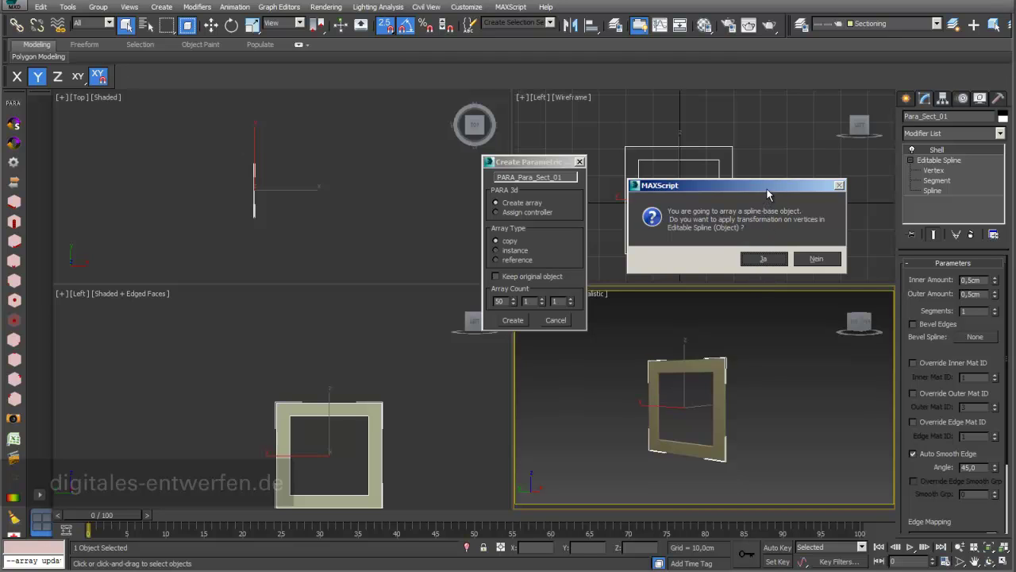
left_click_drag(767, 189, 758, 171)
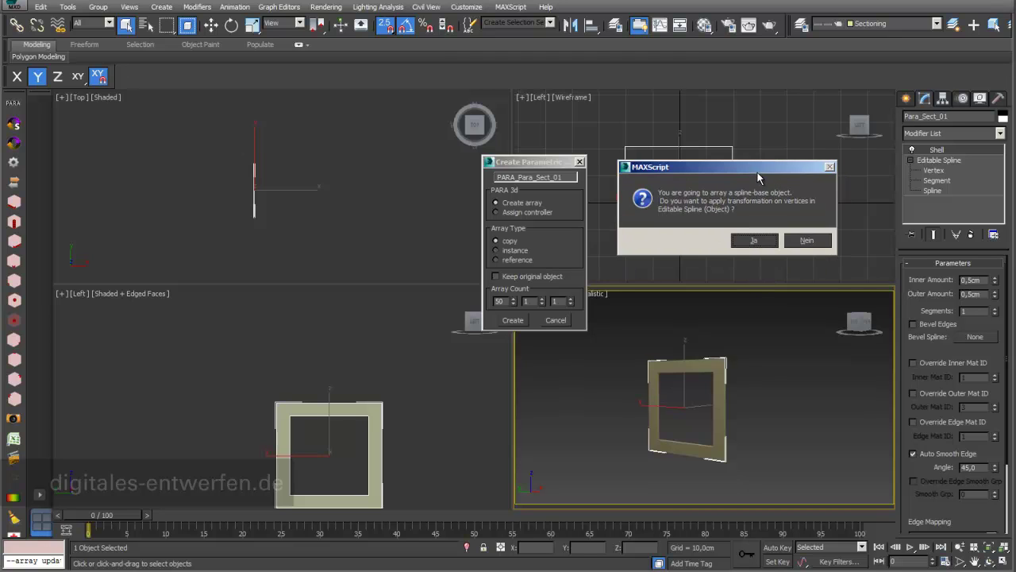
left_click(752, 244)
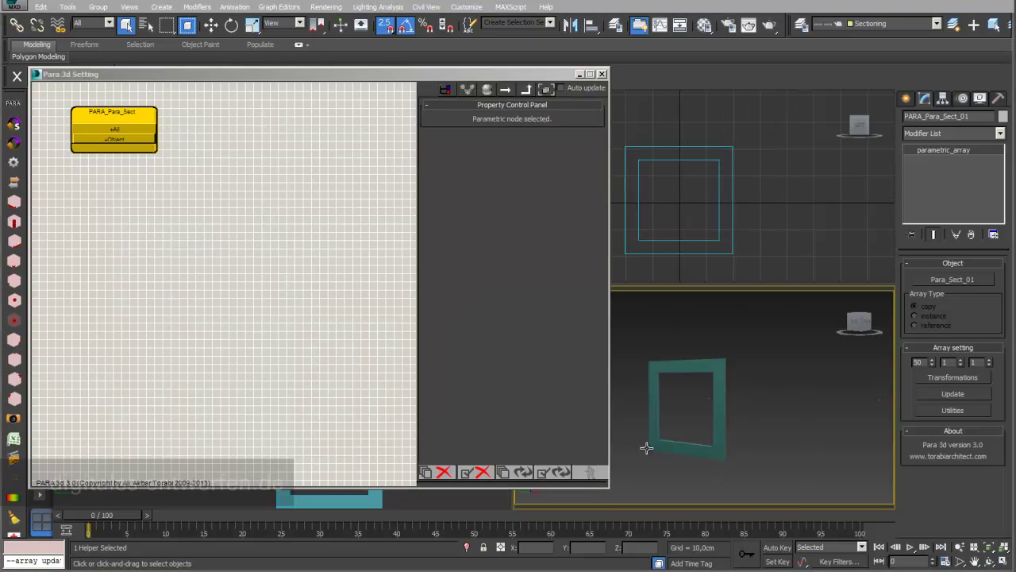
Step: Expand All and Transform on the PARA_Para_Sect node and tick Position
left_click_drag(292, 79, 356, 90)
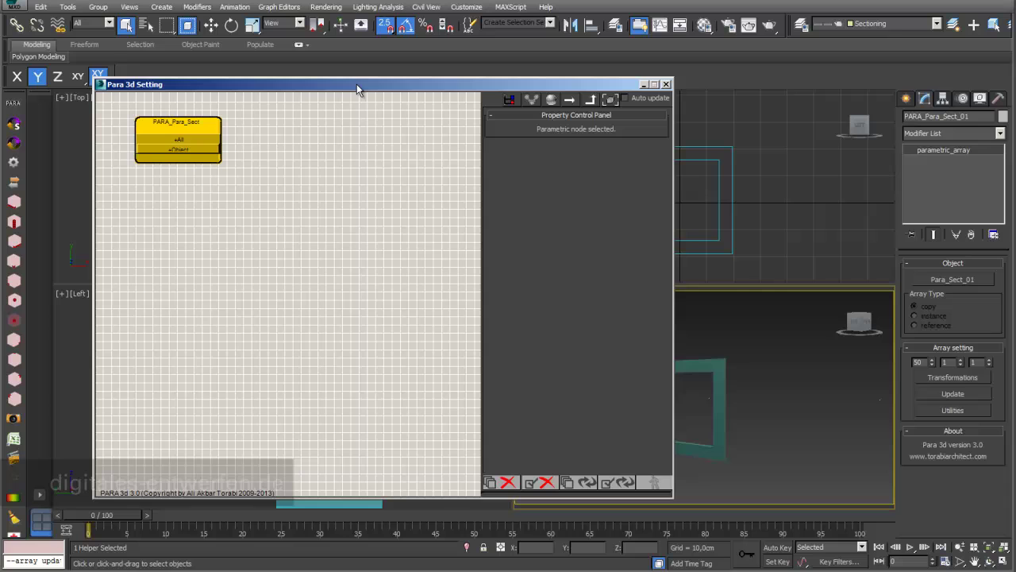
middle_click_drag(257, 147, 311, 226)
scroll(310, 220, "up", 3)
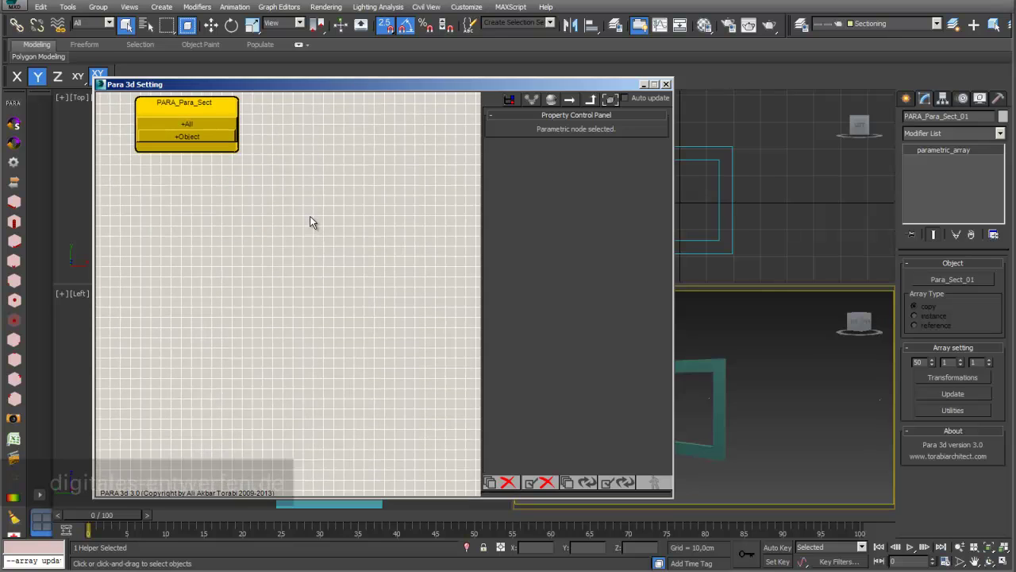
middle_click_drag(352, 331, 381, 359)
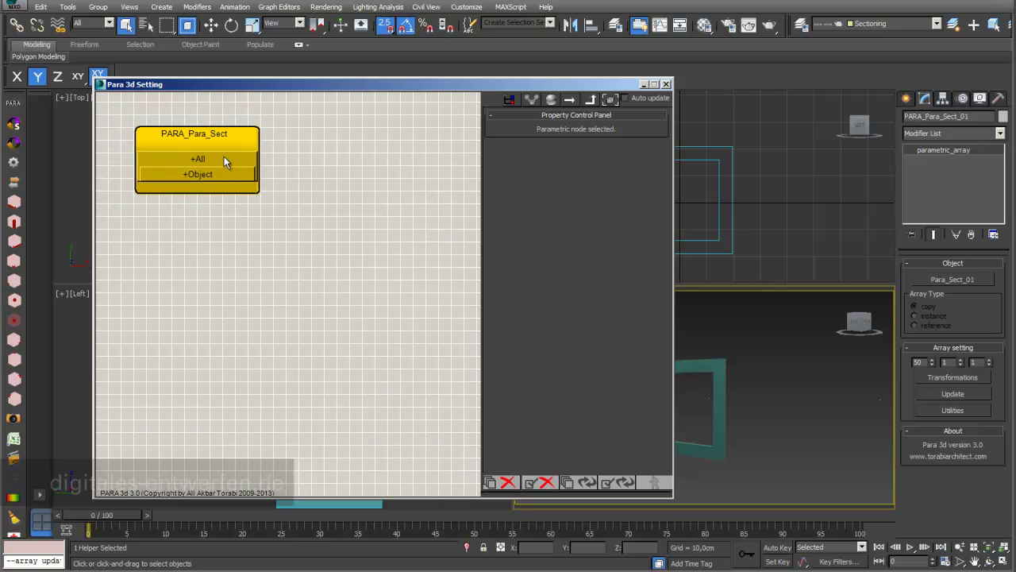
left_click(193, 161)
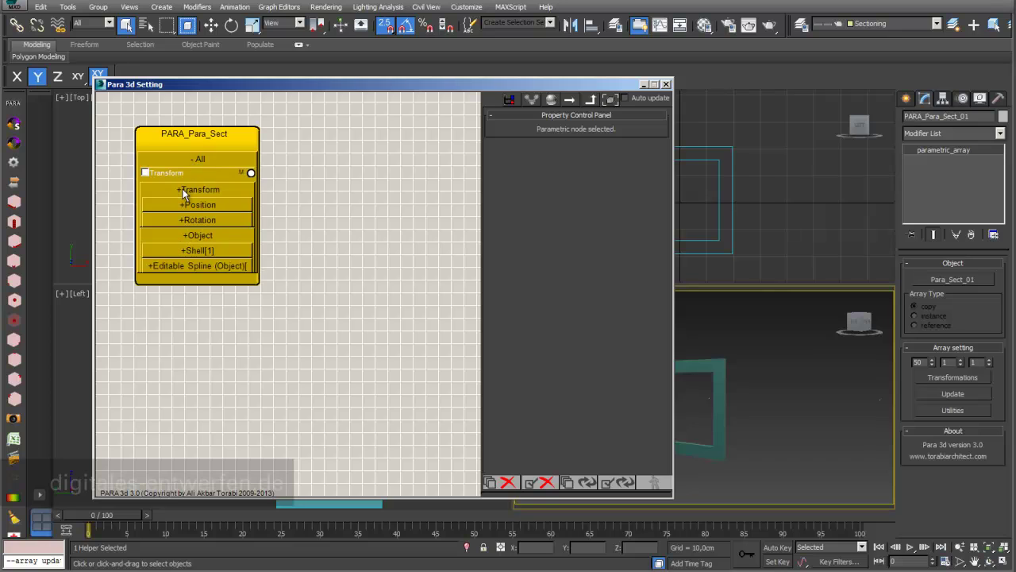
left_click(181, 190)
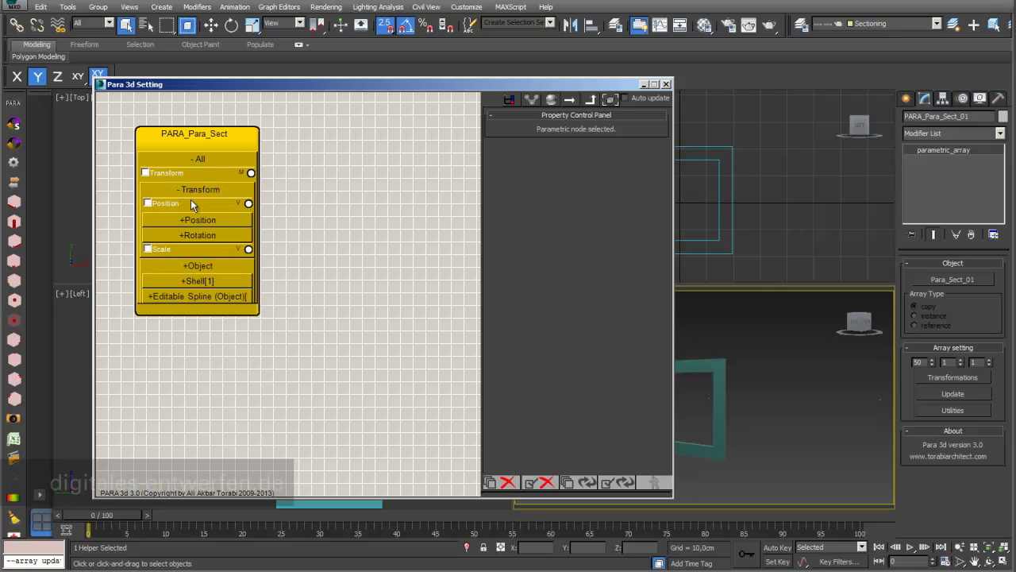
left_click(147, 204)
left_click_drag(339, 87, 274, 67)
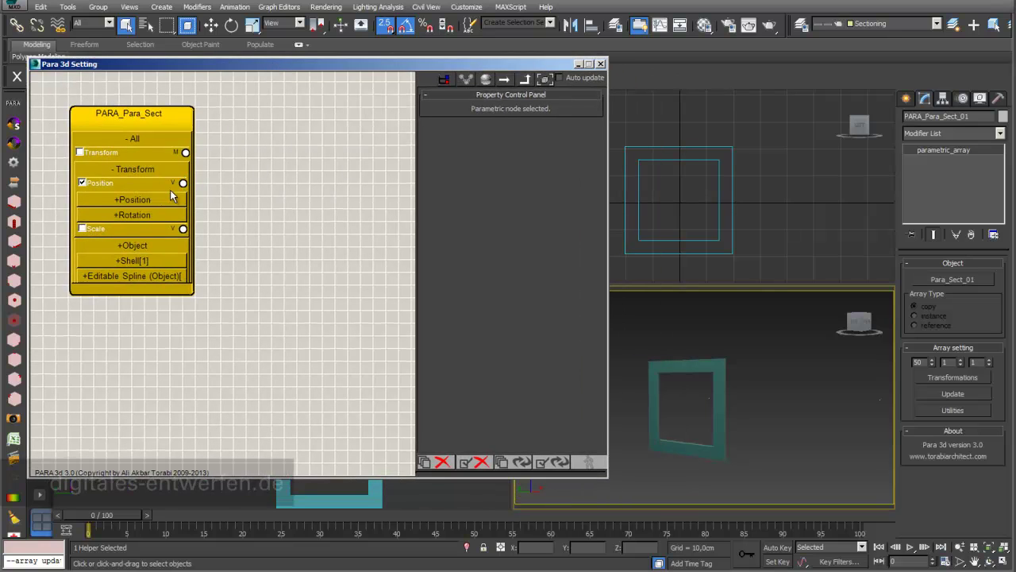
Step: Connect a Linear Controller to the array's Position socket, then select a slice in Top view
left_click_drag(182, 182, 263, 211)
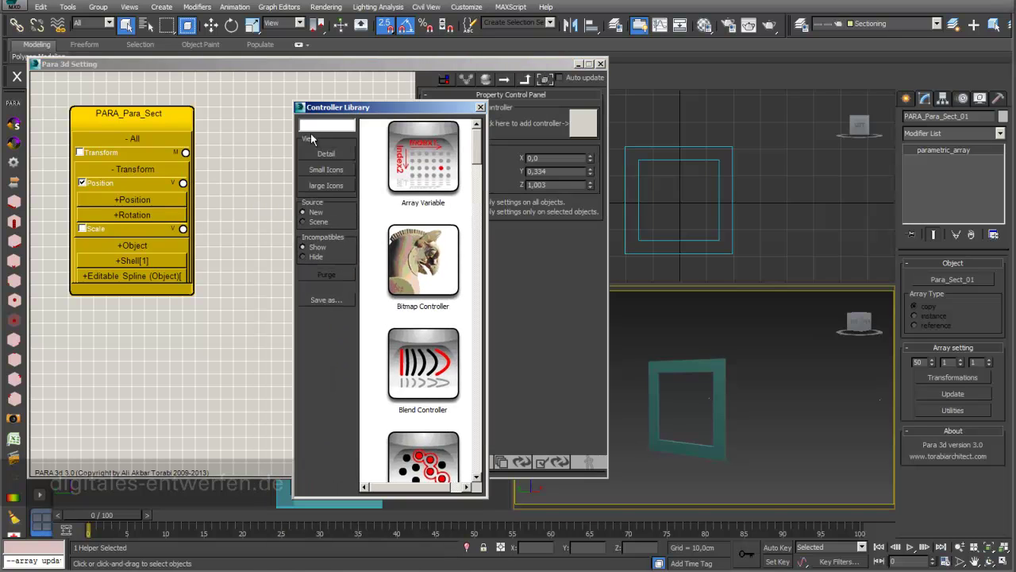
left_click(313, 125)
type("lin")
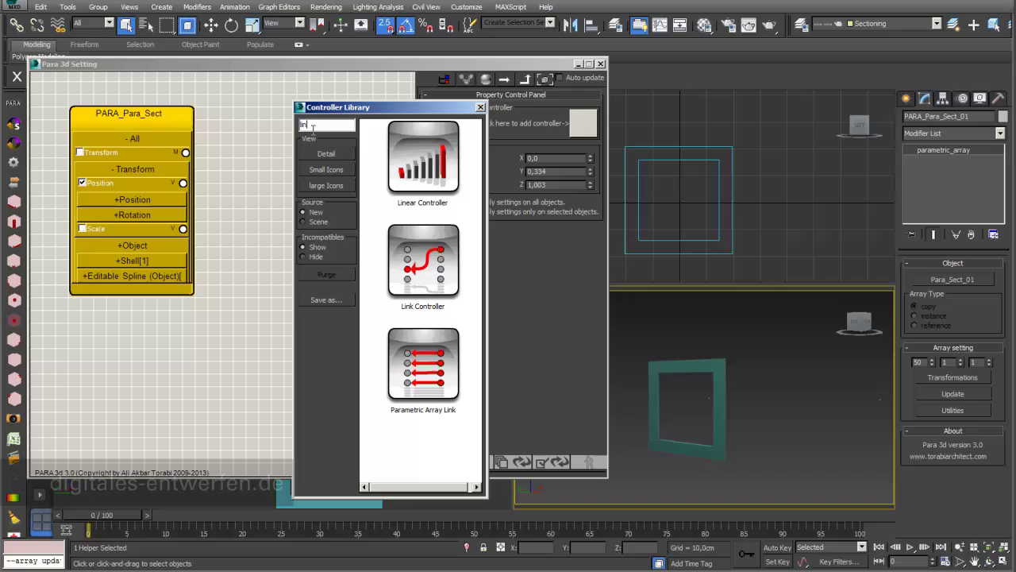
left_click(408, 162)
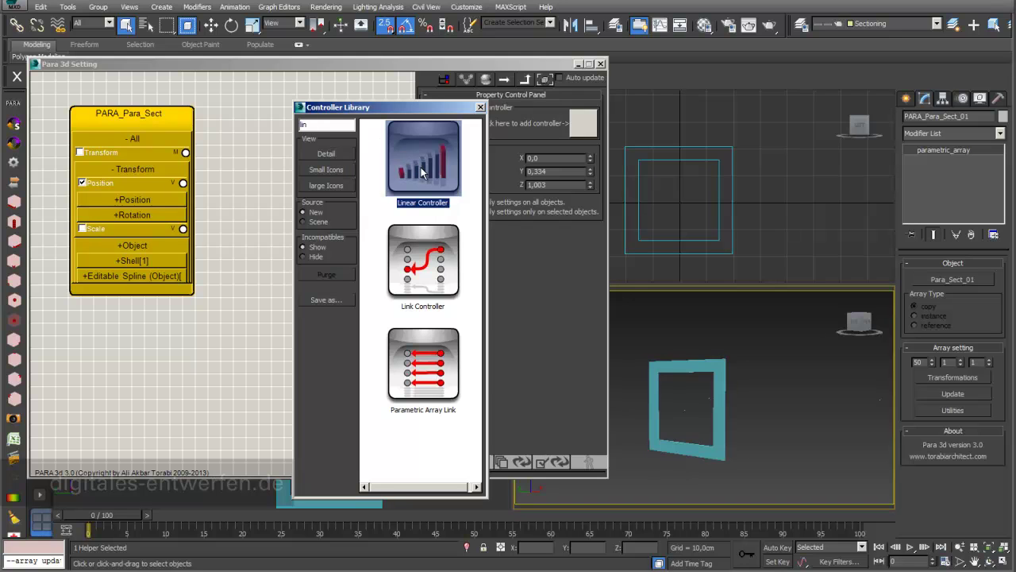
double_click(420, 166)
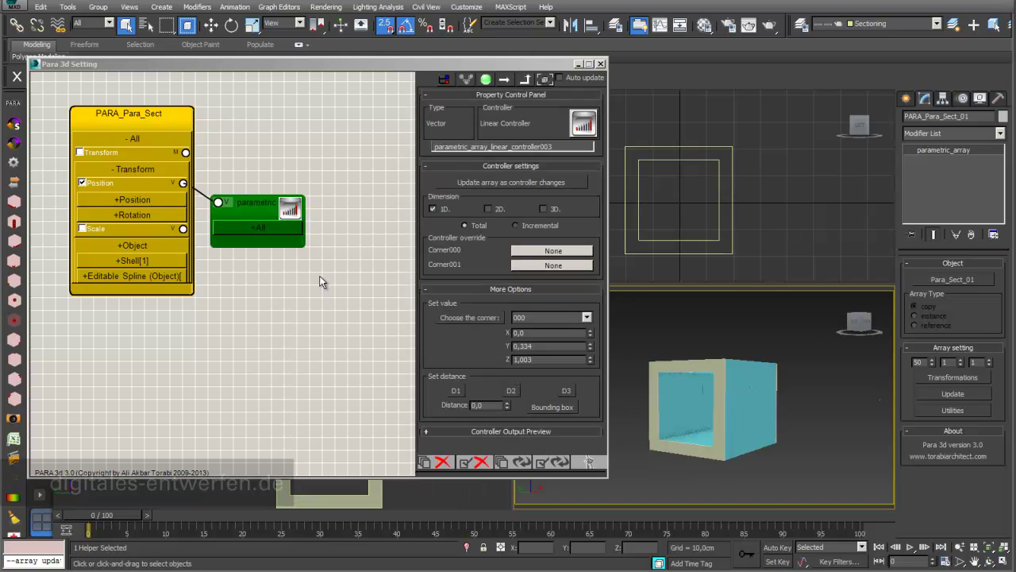
left_click_drag(392, 65, 384, 358)
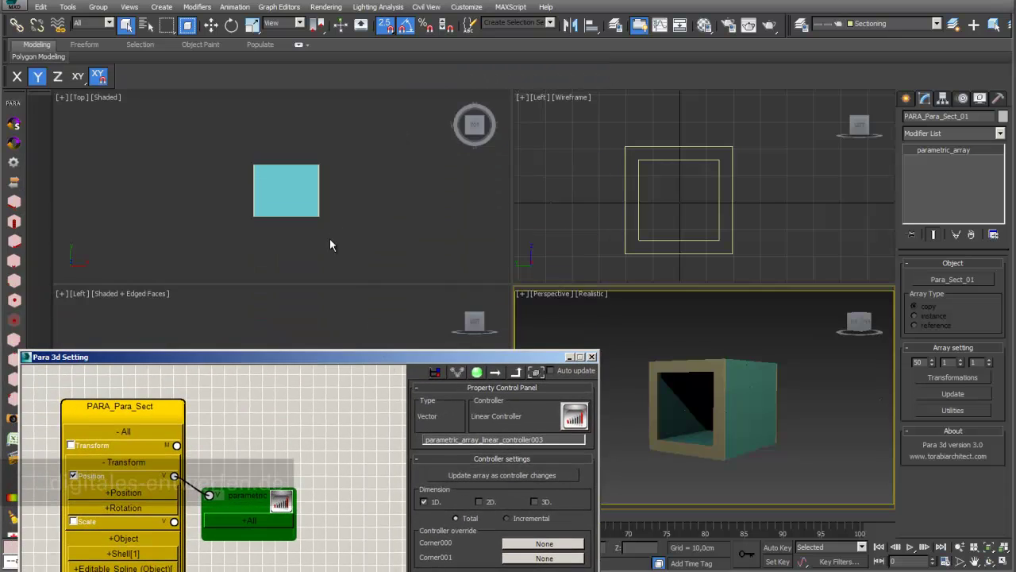
scroll(374, 195, "up", 3)
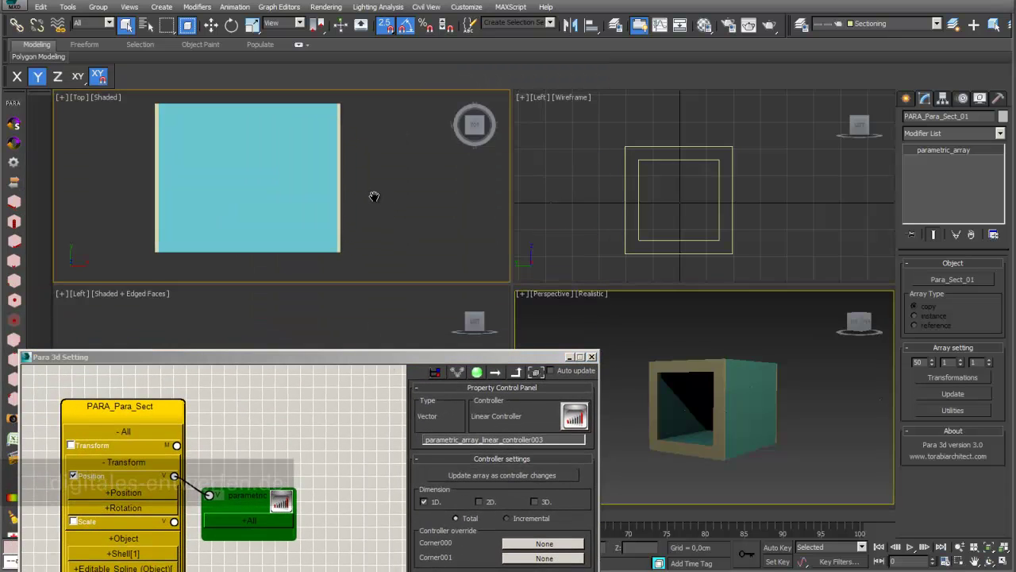
left_click(181, 244)
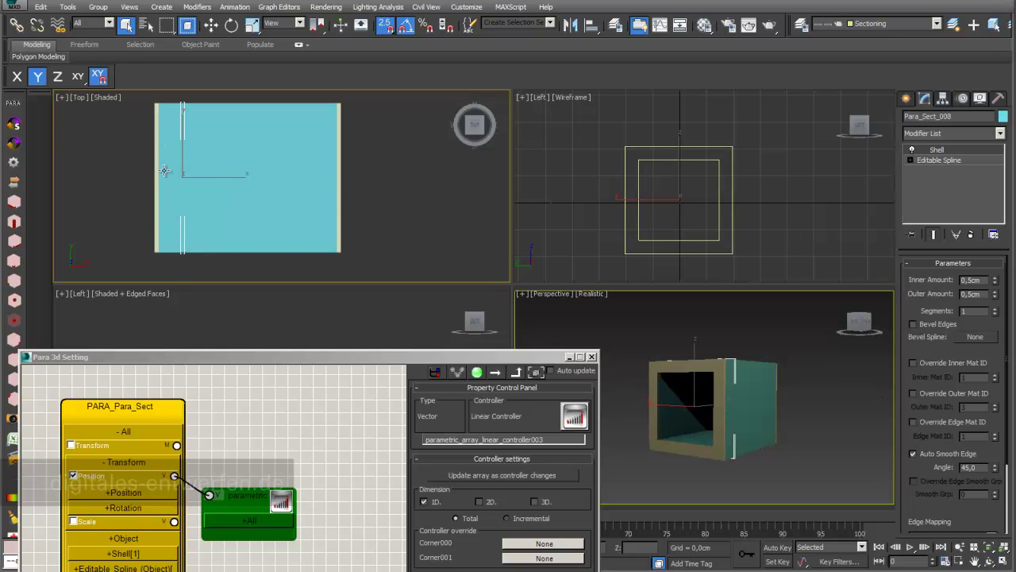
Step: Set the Linear Controller's corner option to 000
left_click_drag(325, 359, 295, 224)
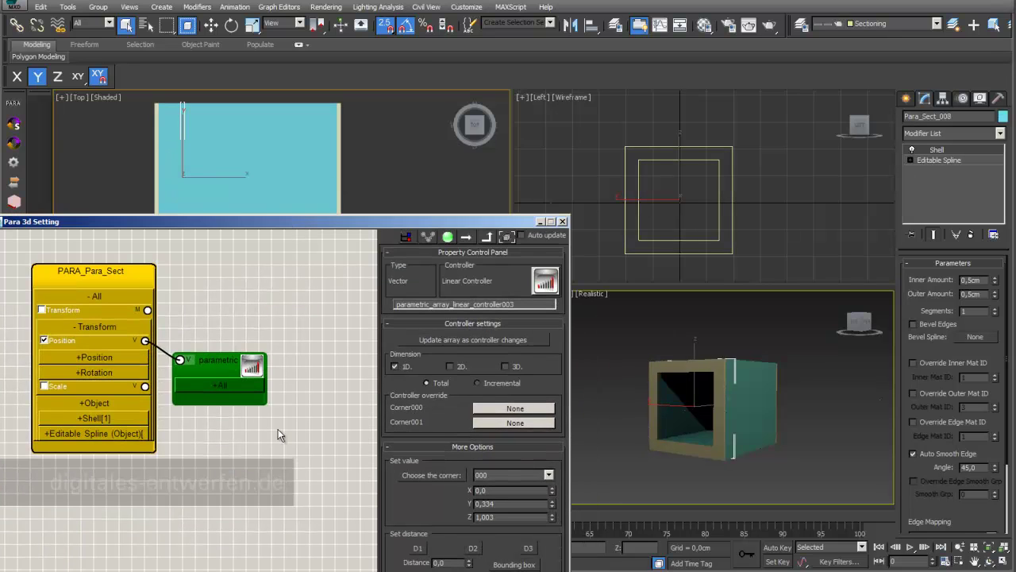
left_click(548, 474)
left_click(533, 485)
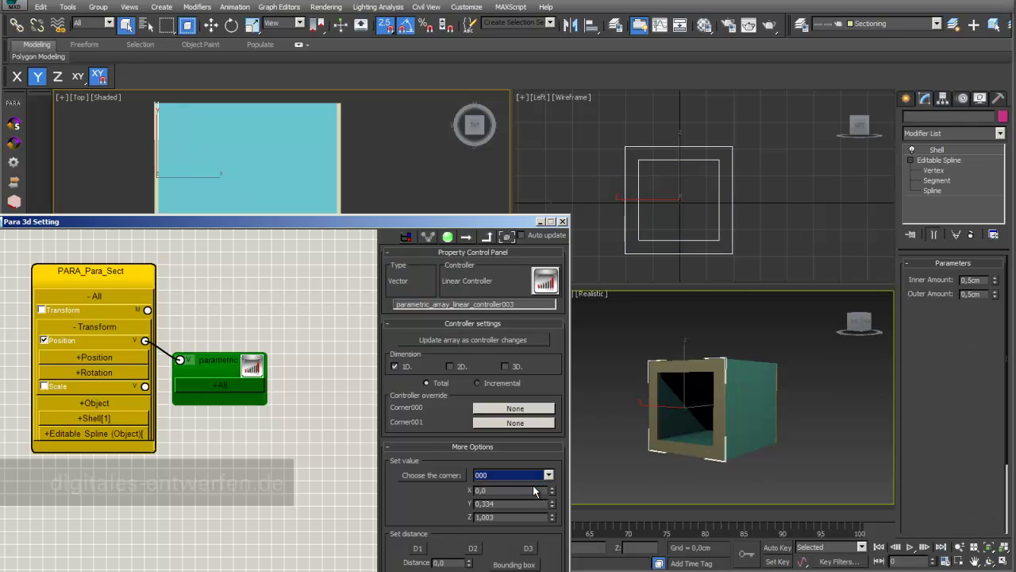
left_click_drag(466, 226, 437, 363)
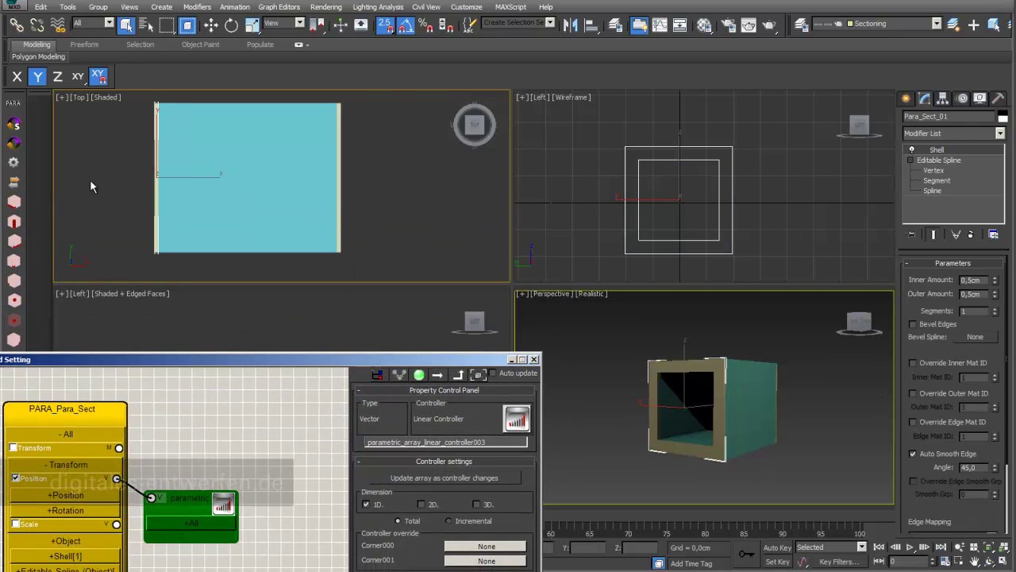
Step: Move the first frame left along X so the slices stretch into a long tunnel
scroll(351, 190, "down", 2)
middle_click_drag(352, 191, 318, 175)
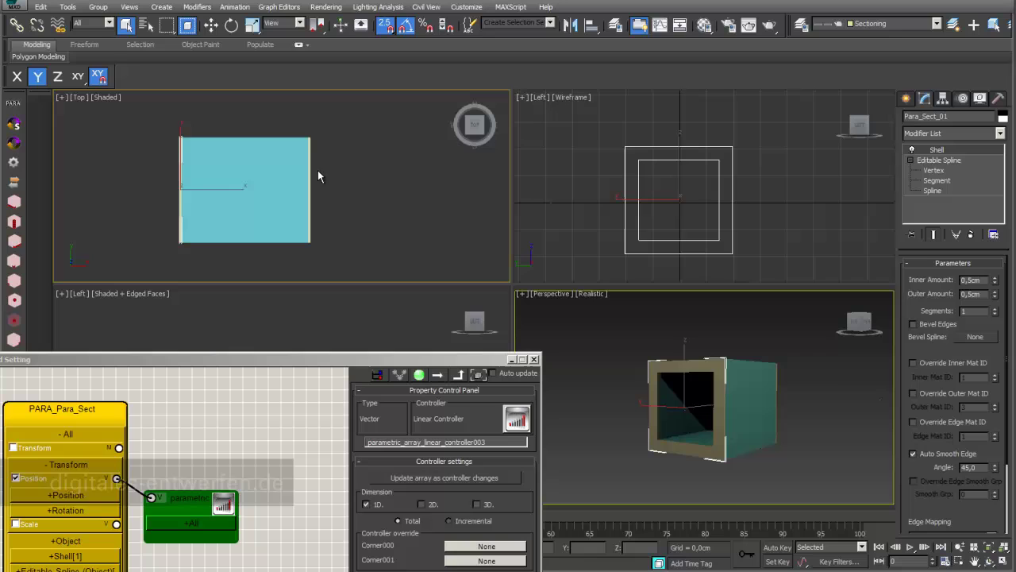
left_click(210, 26)
middle_click_drag(272, 230, 338, 208)
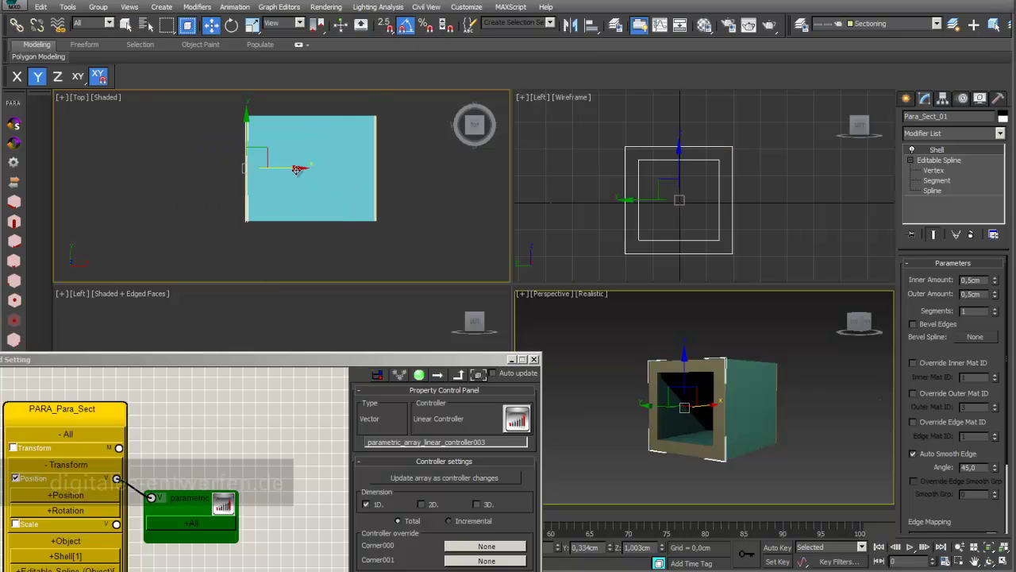
left_click_drag(267, 168, 139, 168)
left_click_drag(357, 359, 357, 200)
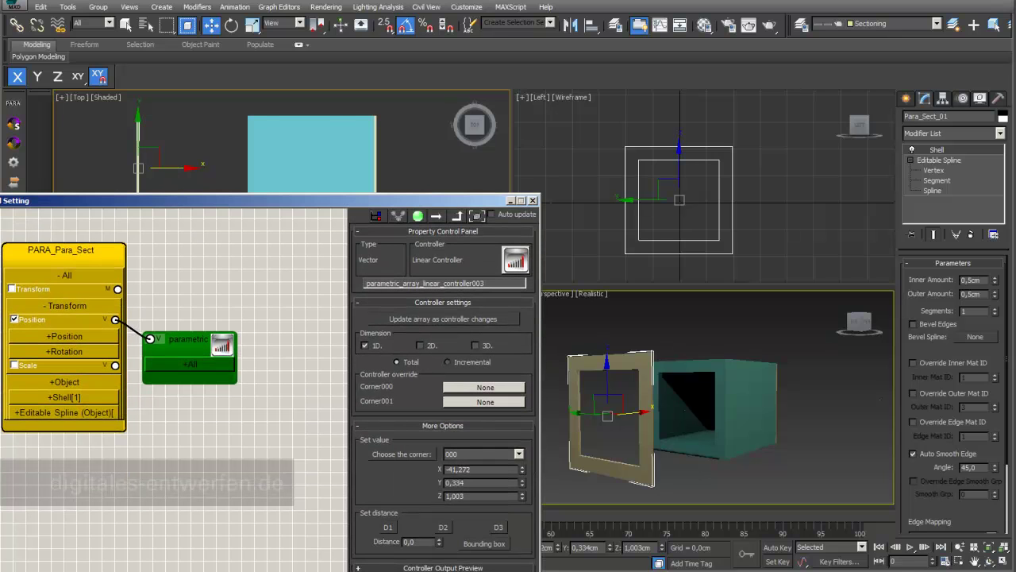
left_click_drag(439, 201, 455, 450)
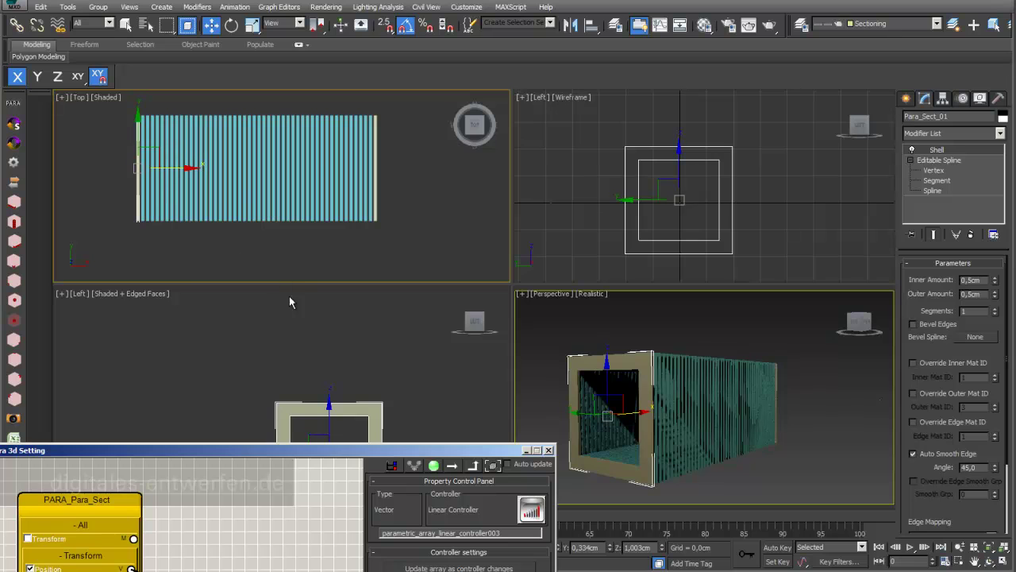
left_click_drag(413, 451, 418, 182)
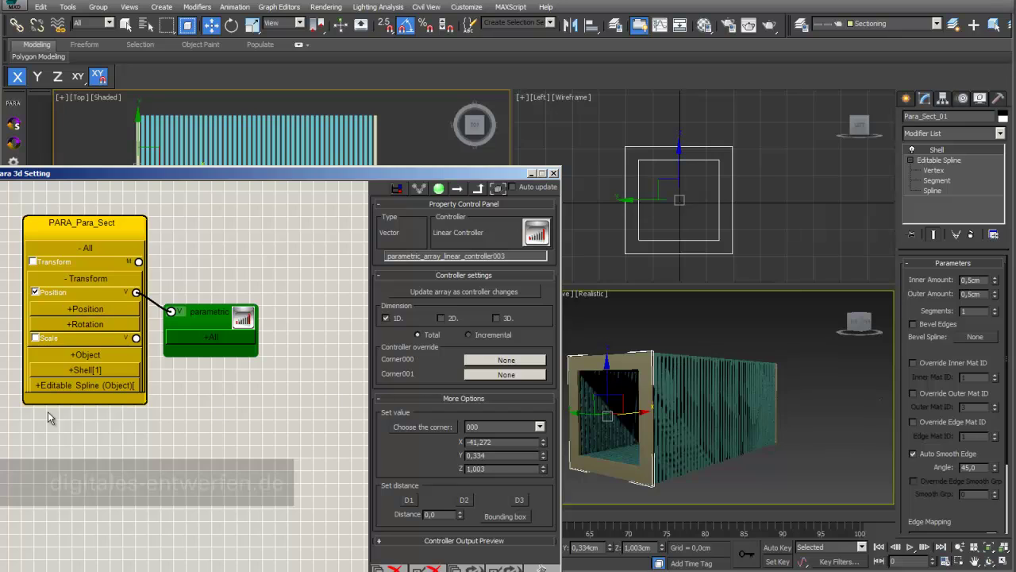
Step: Tick all channels of the Master group, including Spline 1 InVec, Vertex and OutVec
left_click(41, 385)
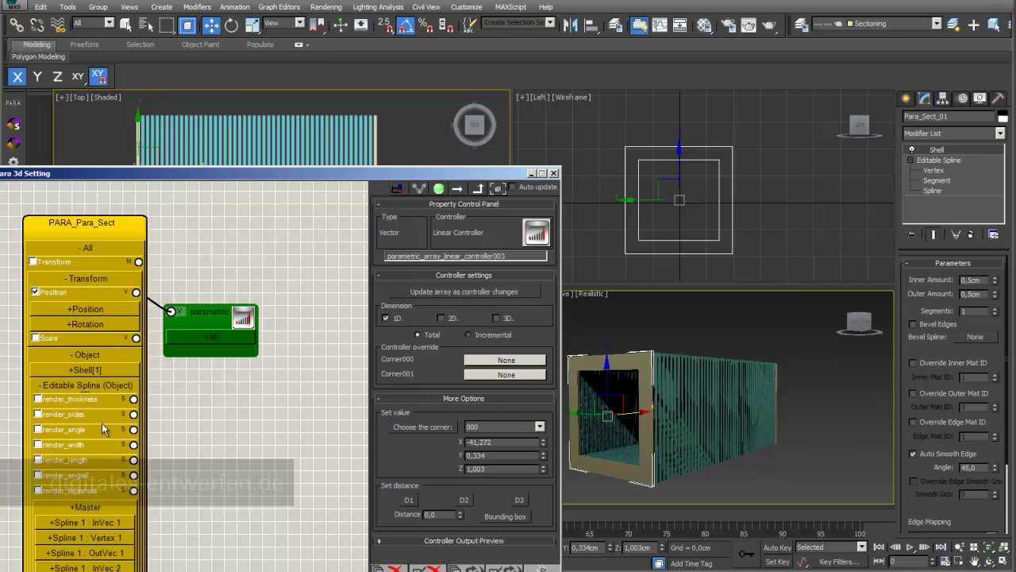
middle_click_drag(227, 491, 248, 291)
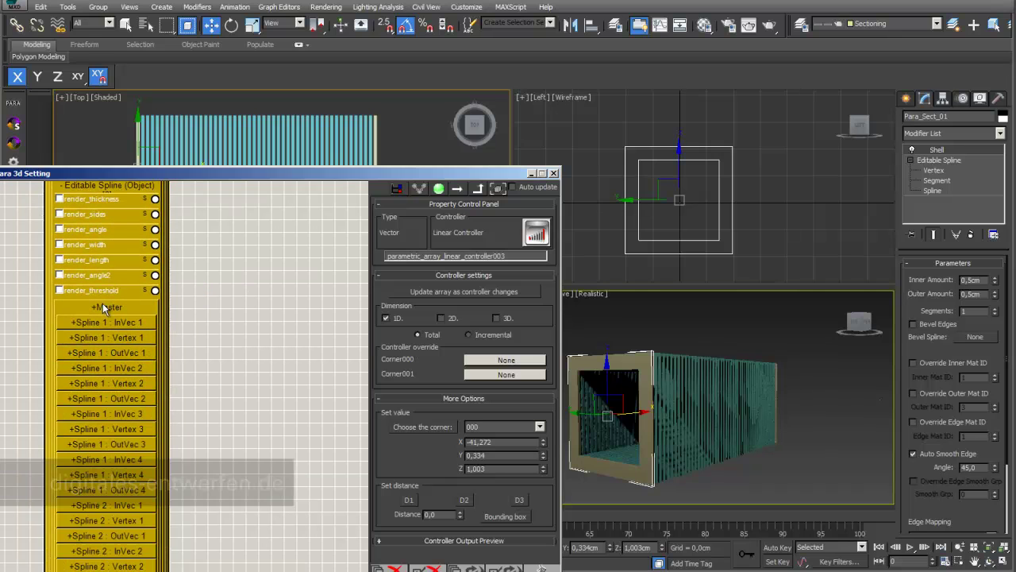
right_click(79, 306)
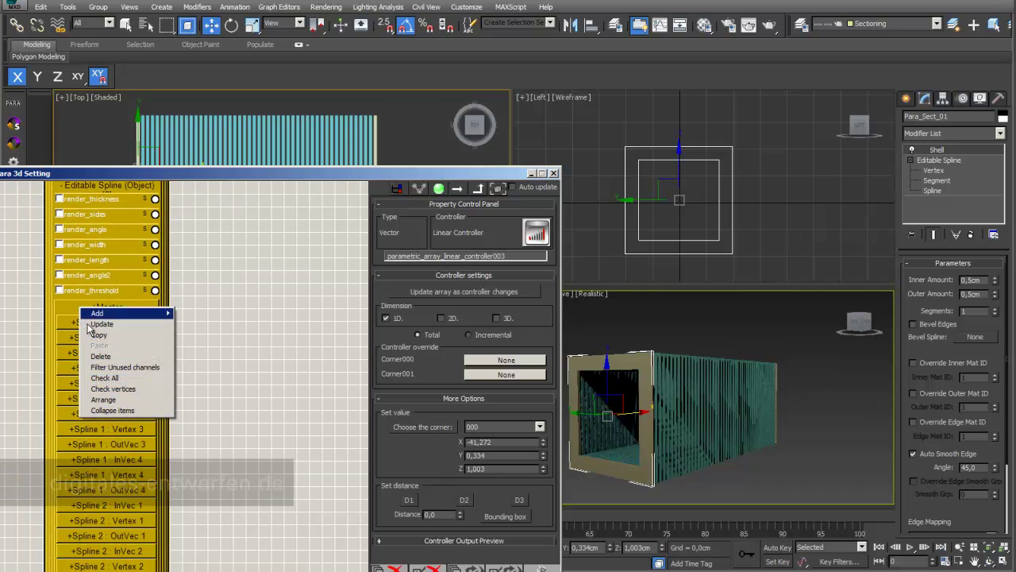
left_click(115, 378)
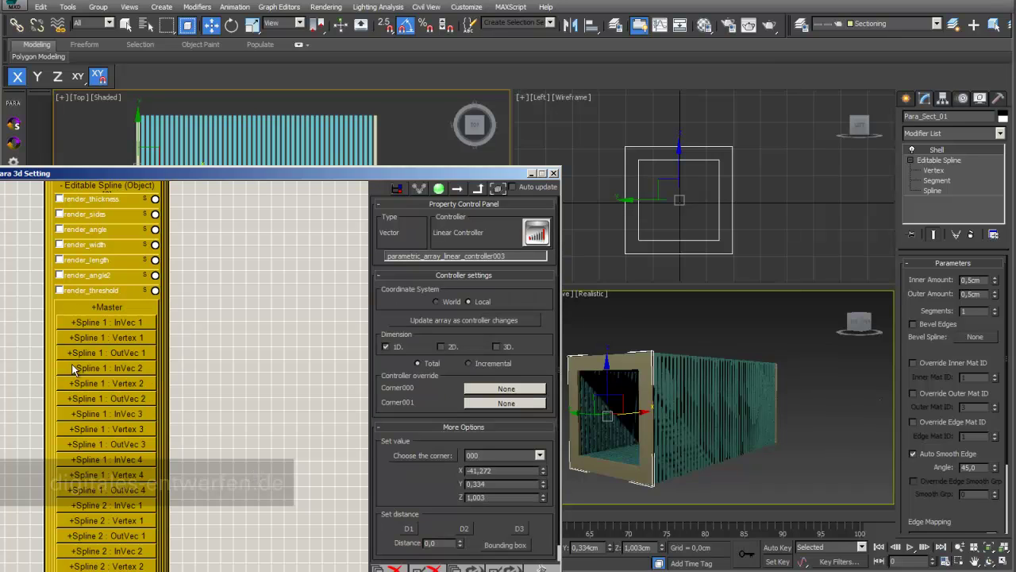
left_click(72, 322)
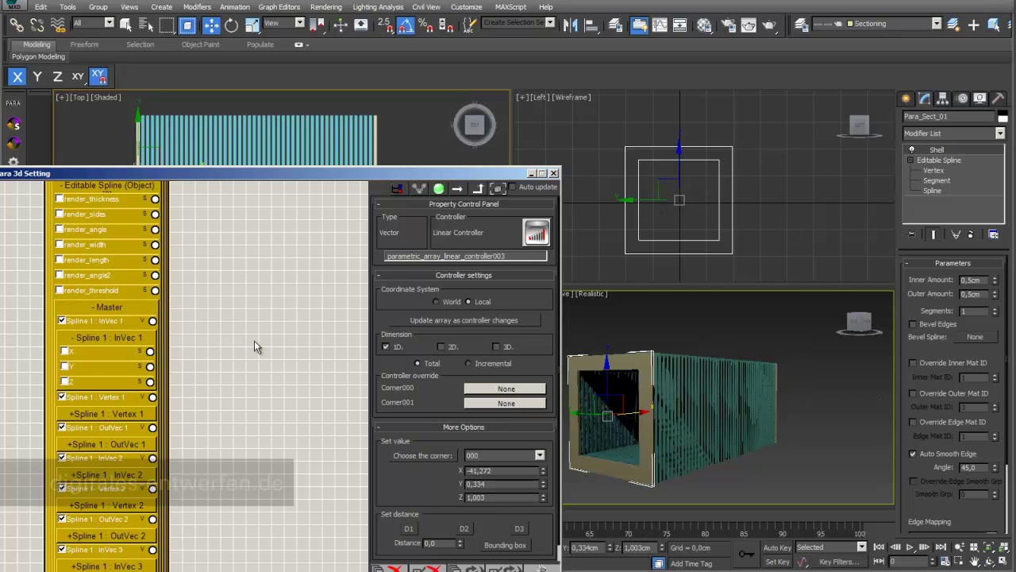
left_click(73, 339)
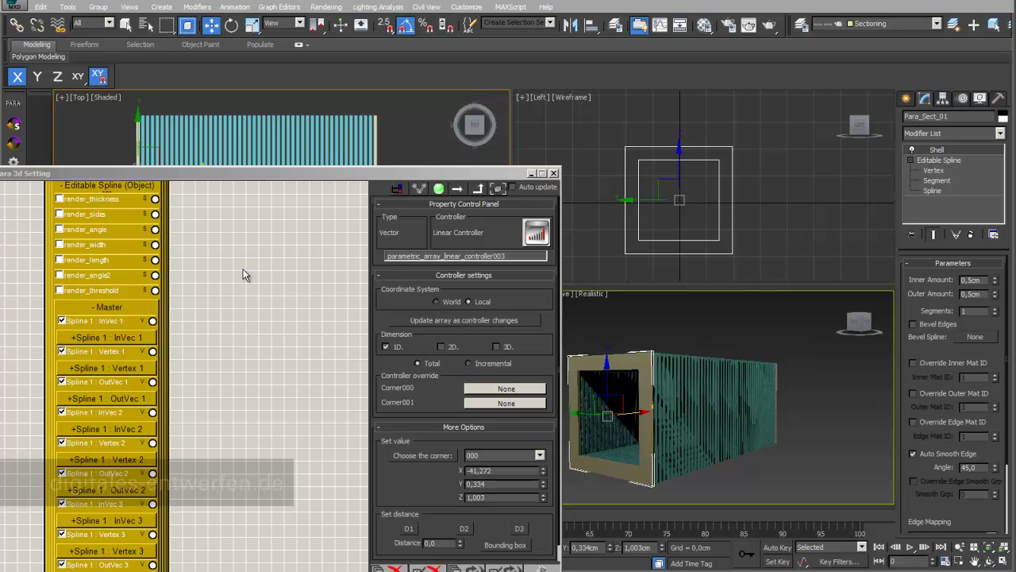
Step: Untick Position and instance one Interpolate Controller onto the master spline parameters
middle_click_drag(244, 274, 230, 553)
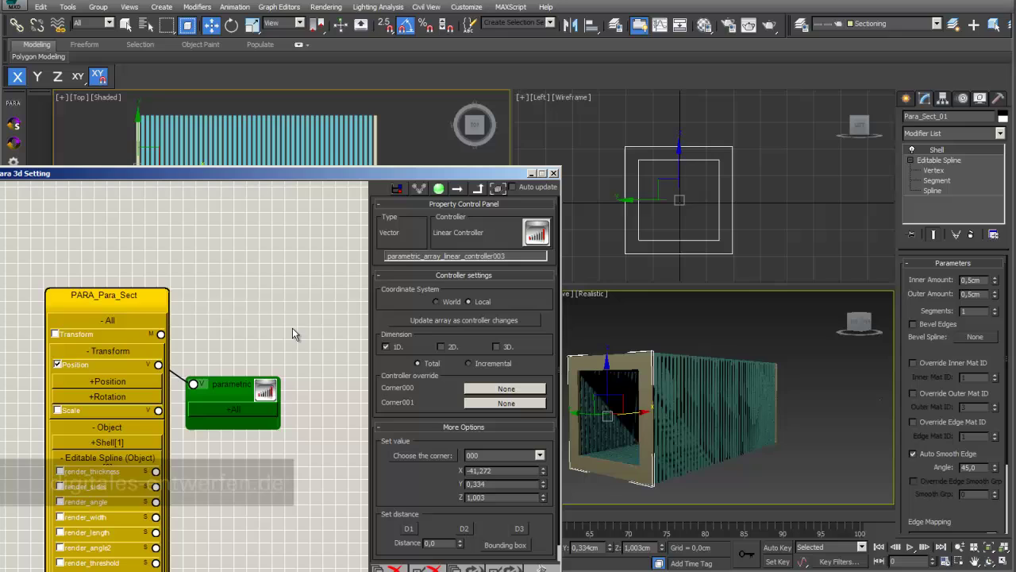
left_click(58, 365)
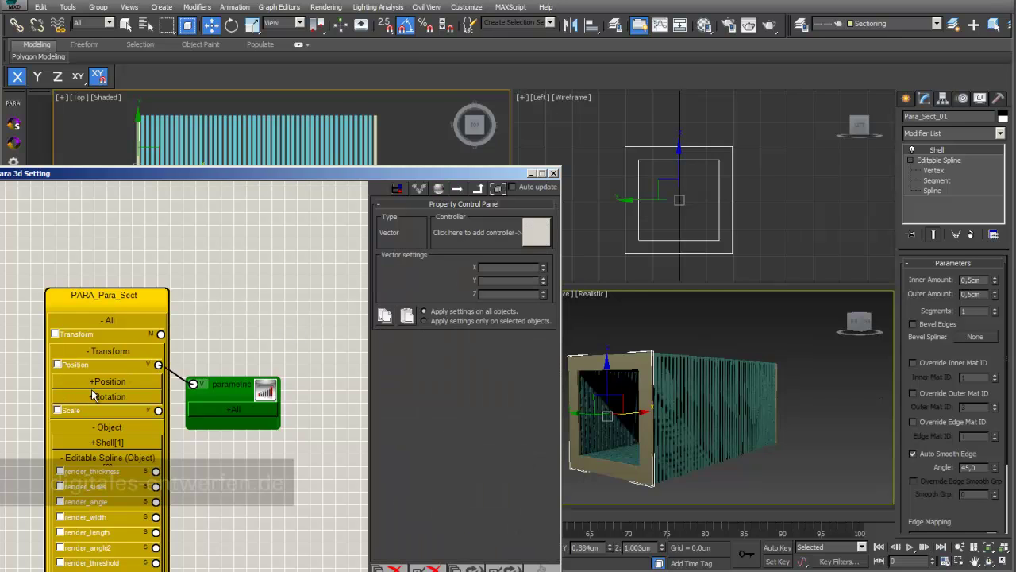
middle_click_drag(266, 521, 259, 276)
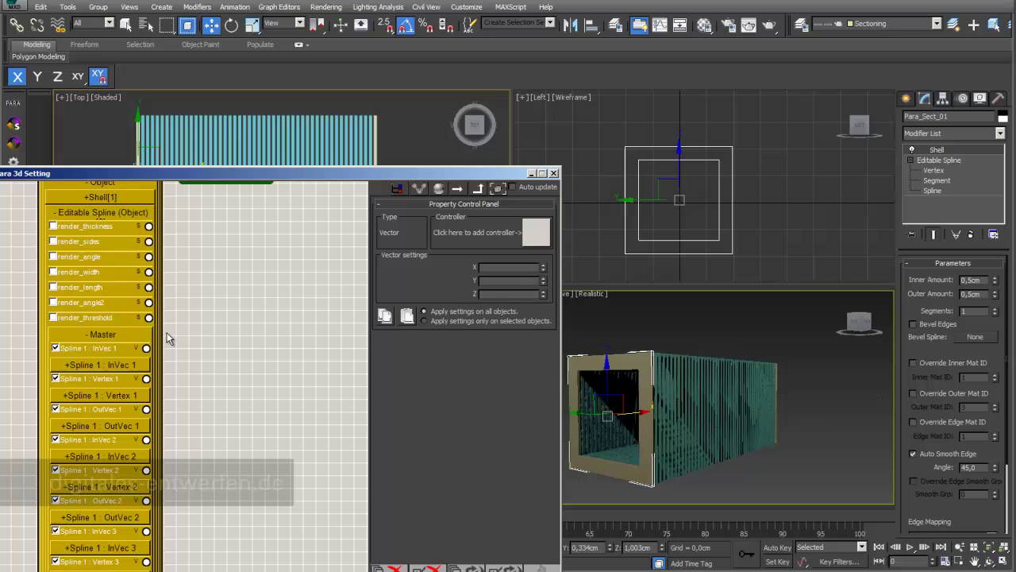
left_click_drag(509, 173, 508, 102)
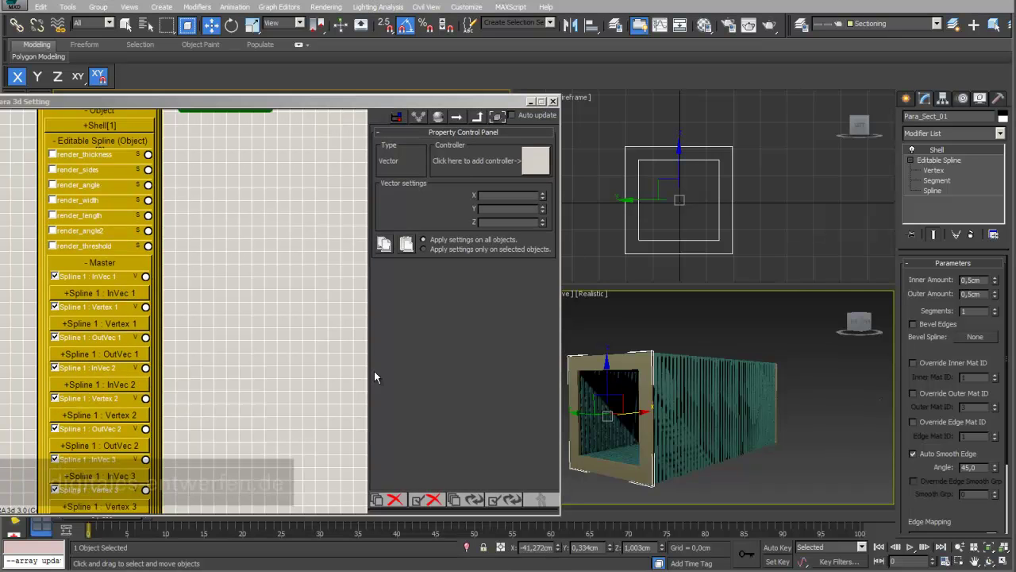
left_click(540, 160)
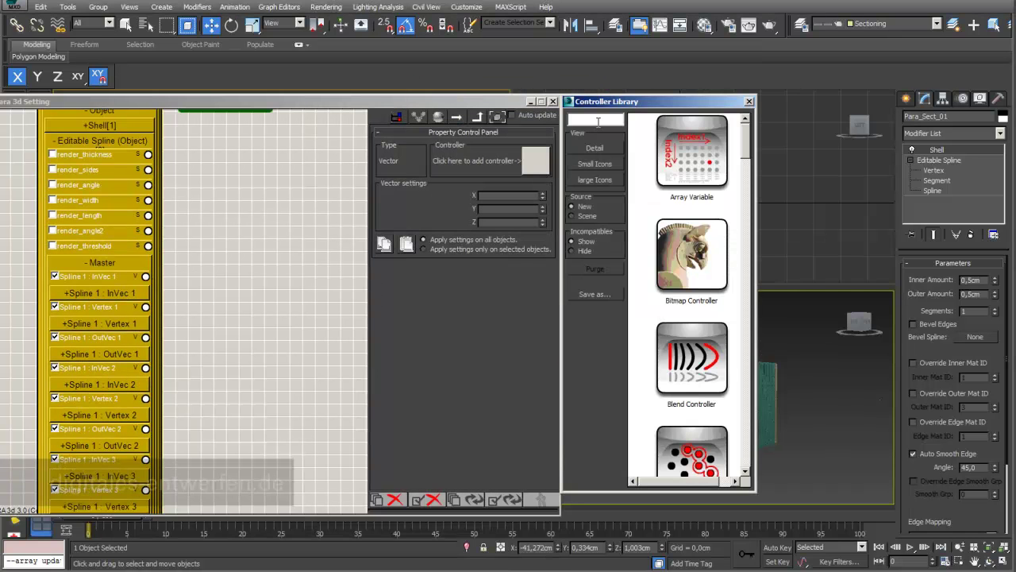
type("inter")
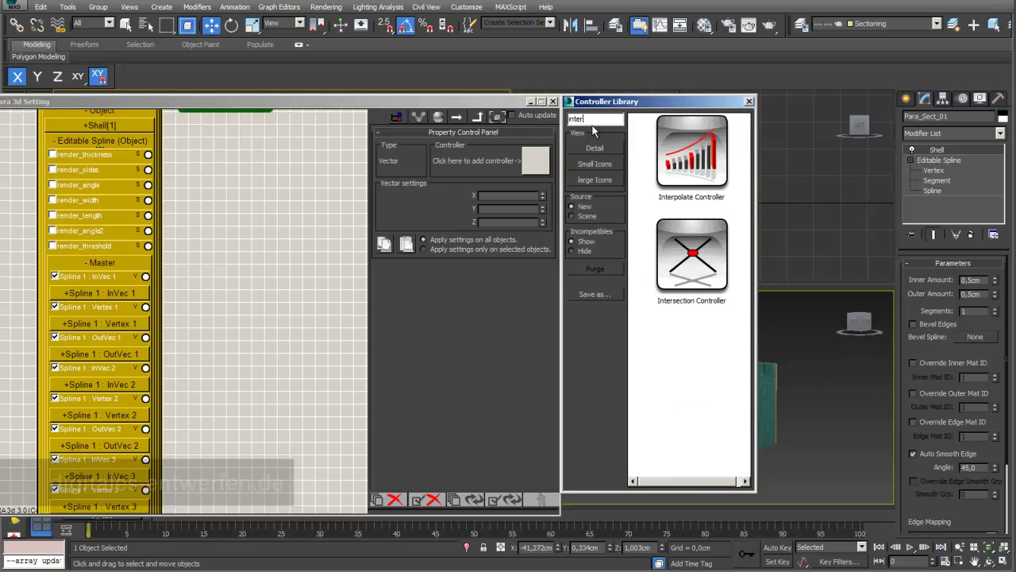
double_click(691, 162)
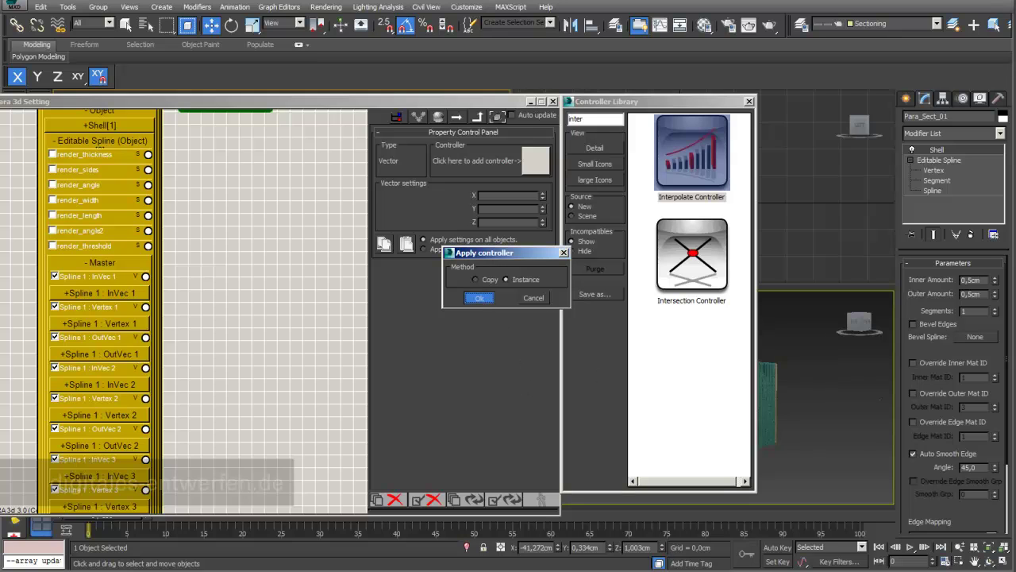
left_click(478, 298)
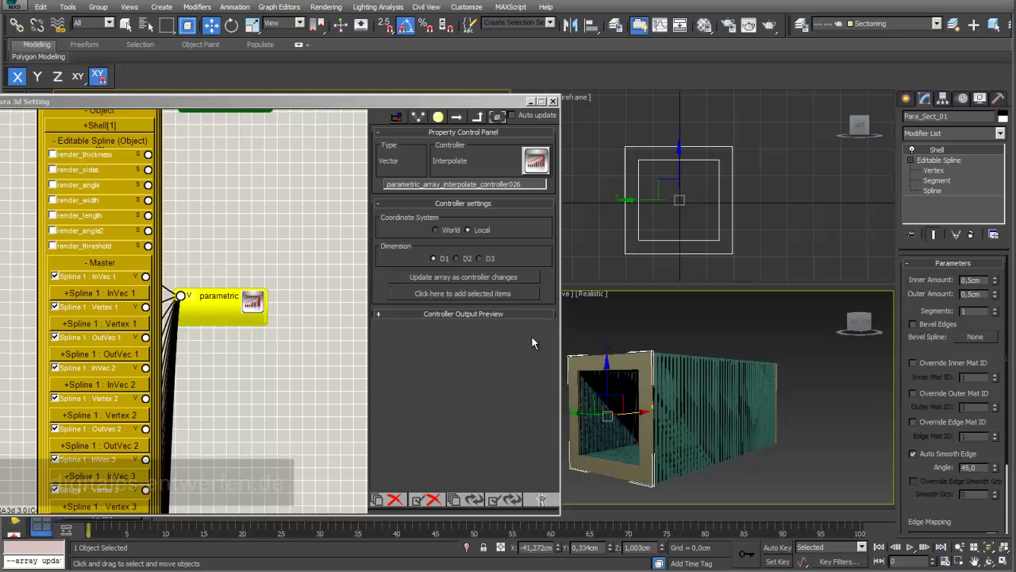
Step: Move the Interpolate node aside and shift the setup window down-left to uncover the Top view
left_click_drag(215, 299, 271, 283)
middle_click_drag(277, 407, 286, 319)
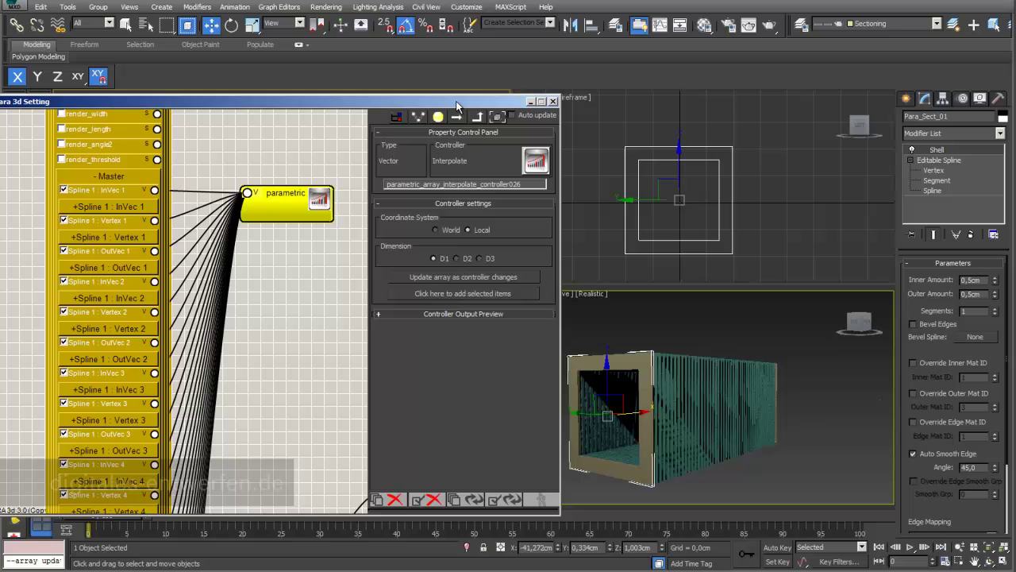
left_click_drag(456, 106, 313, 265)
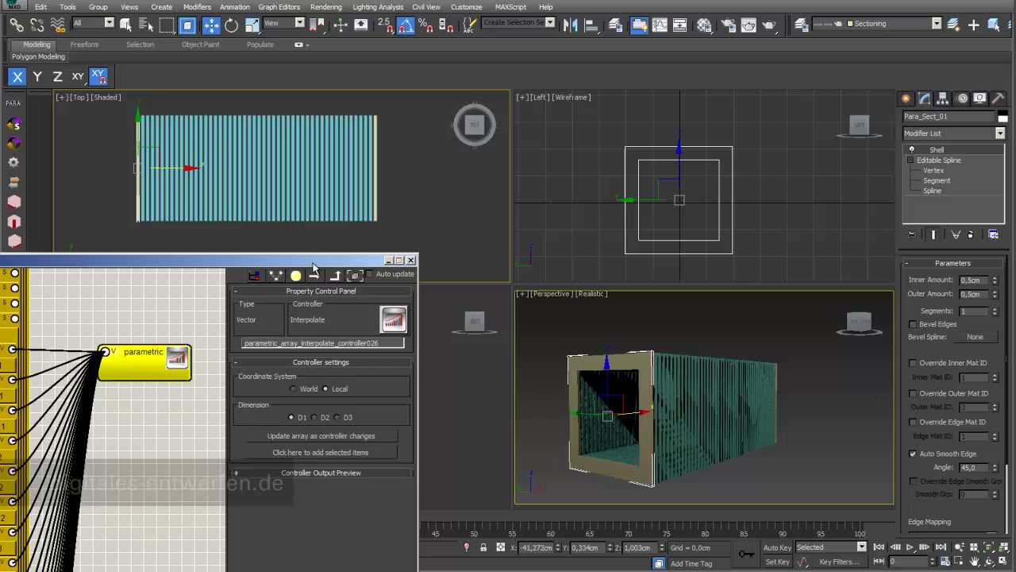
mouse_move(305, 256)
left_mouse_down()
mouse_move(296, 219)
mouse_move(296, 246)
left_mouse_up()
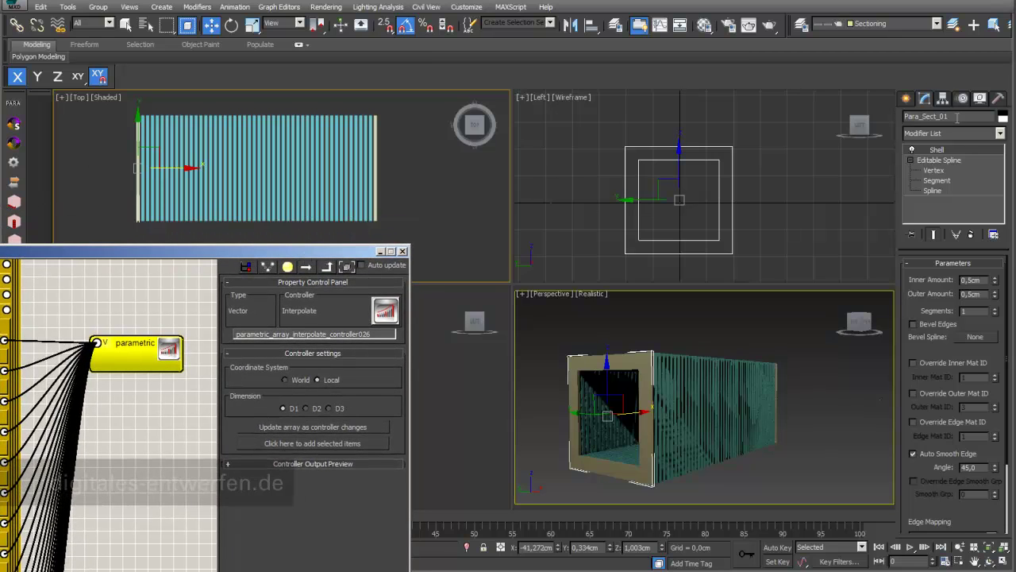
Step: Add Para_Sect_01, Para_Sect_016, Para_Sect_033 and Para_Sect_050 as the controller's key items
left_click(320, 444)
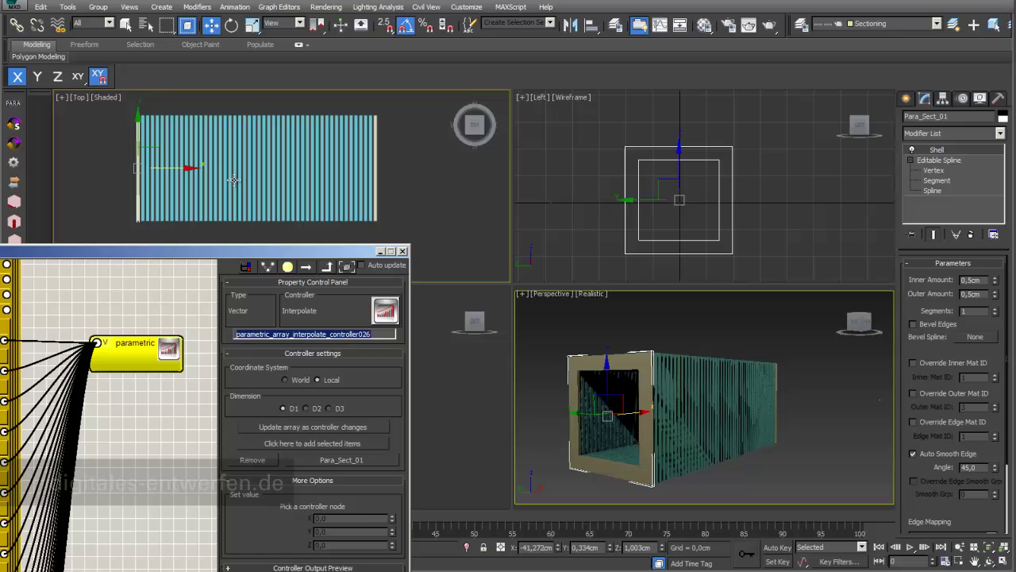
left_click(212, 217)
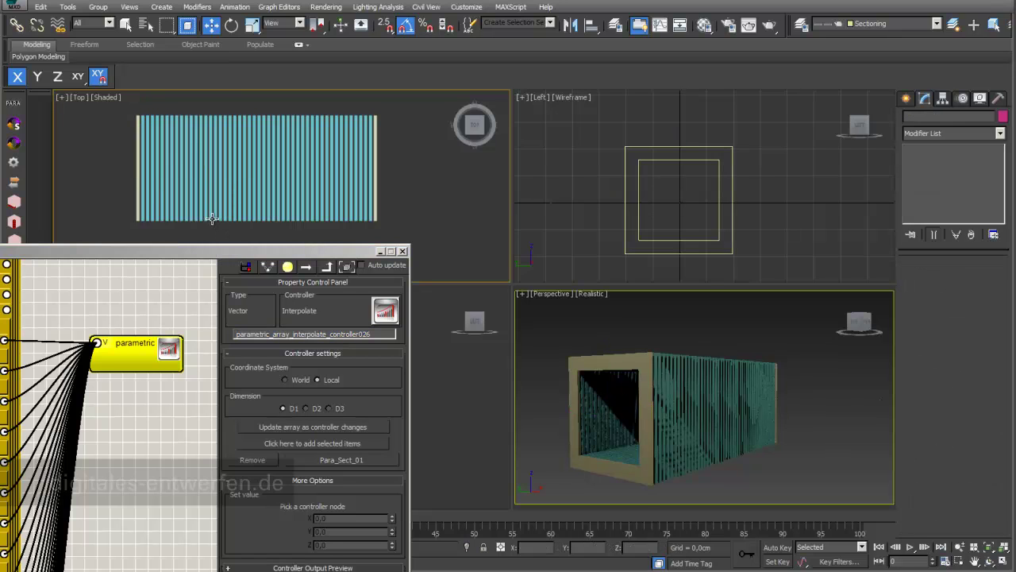
left_click(212, 217)
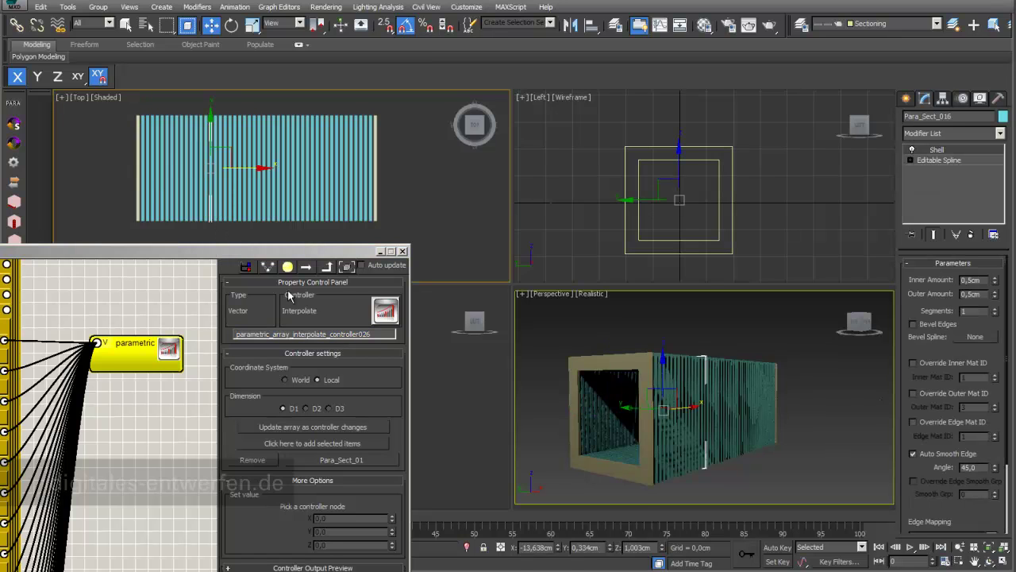
left_click(315, 441)
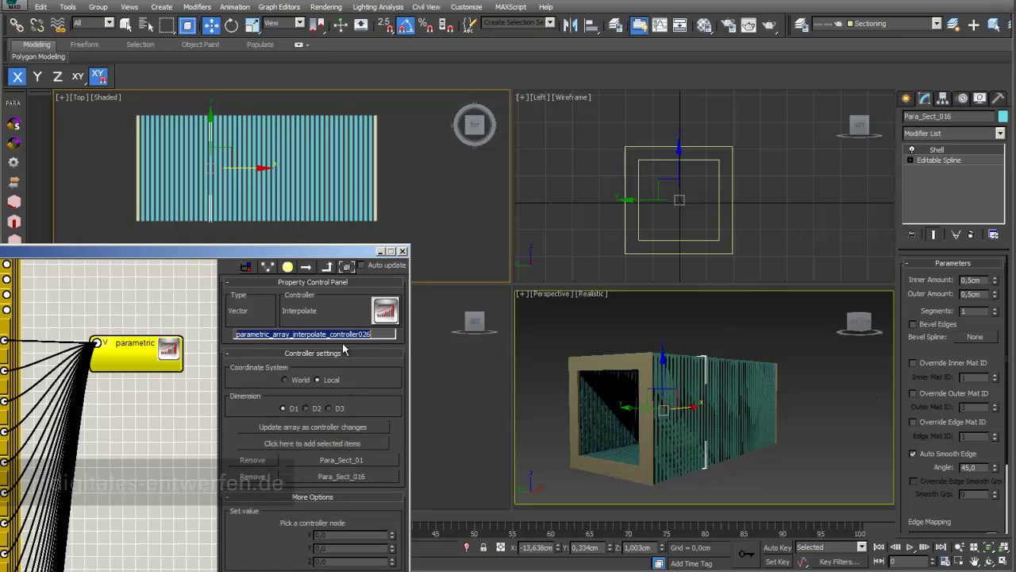
left_click(293, 218)
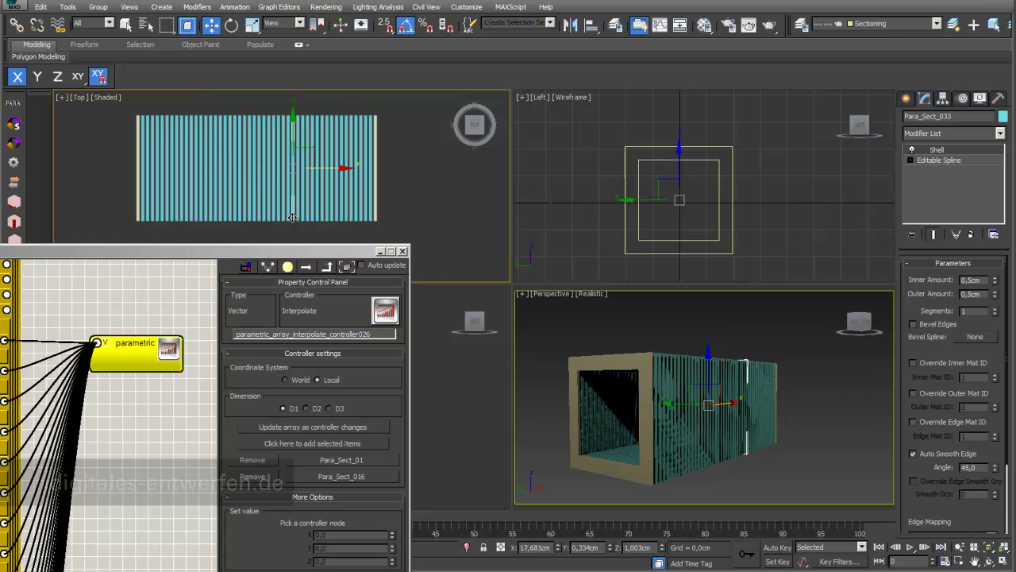
left_click(303, 444)
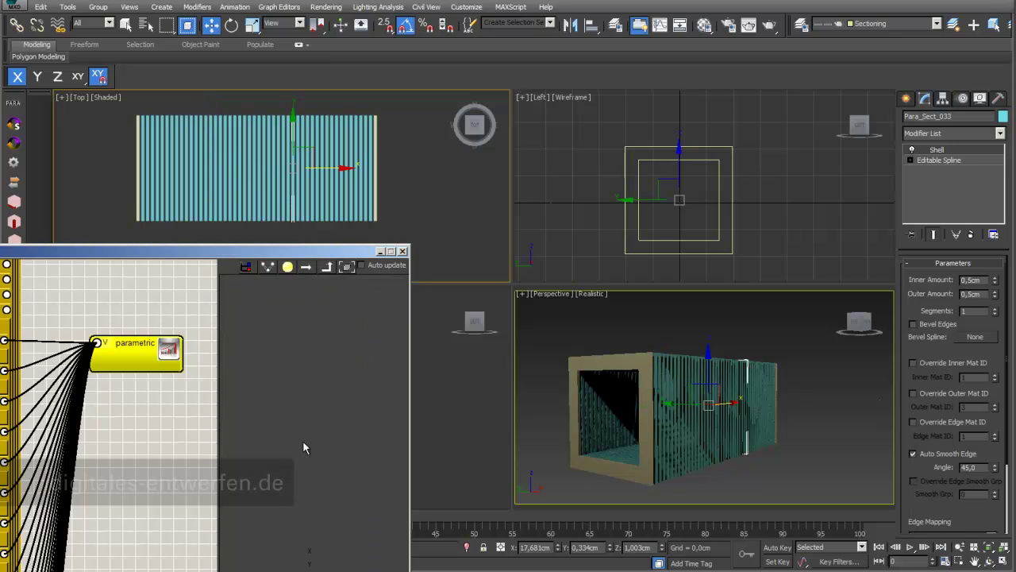
left_click(374, 217)
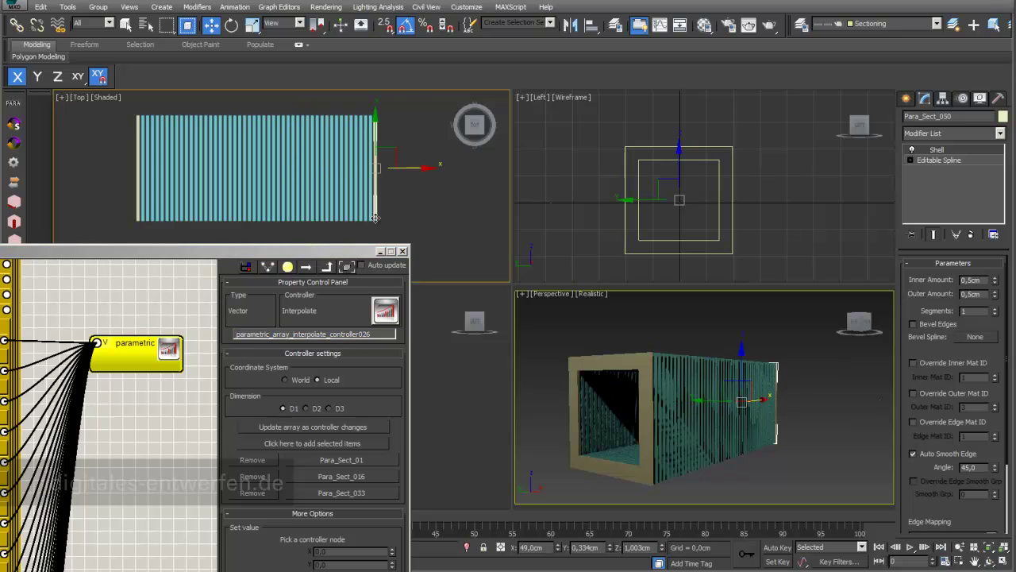
left_click(332, 443)
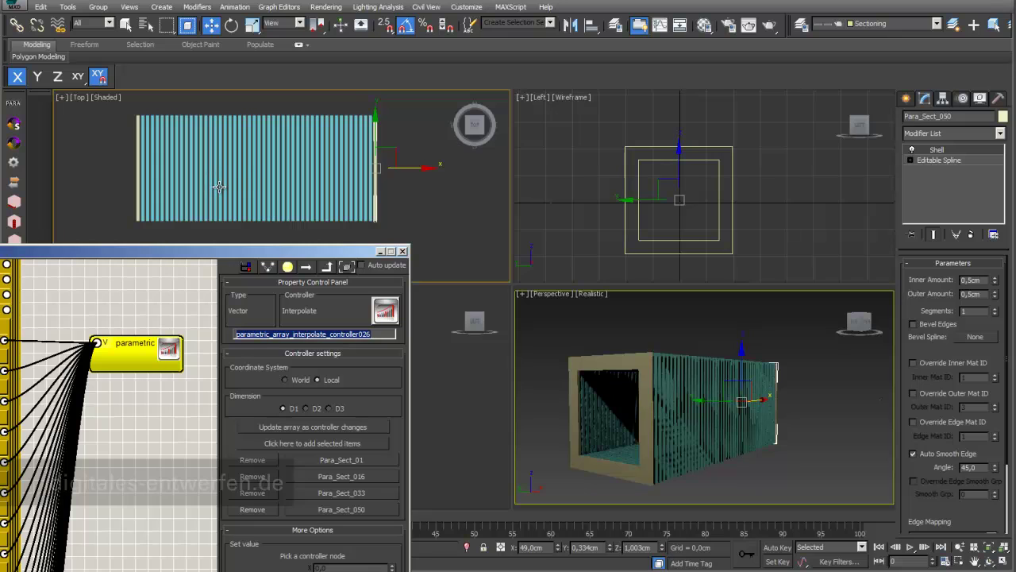
Step: Select Para_Sect_016 by name and set its object colour to red
key("ctrl+d")
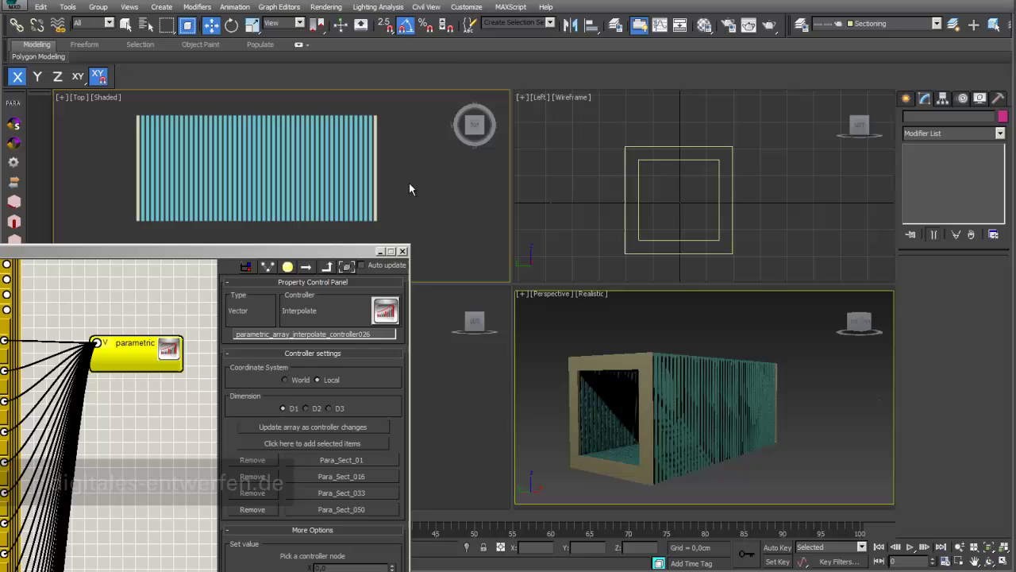
key("h")
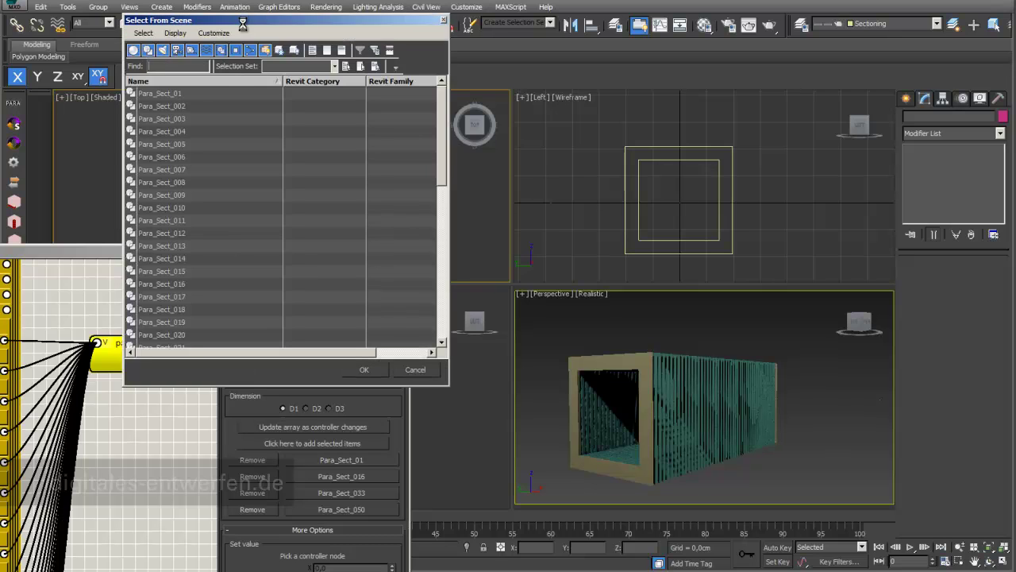
left_click_drag(243, 20, 618, 74)
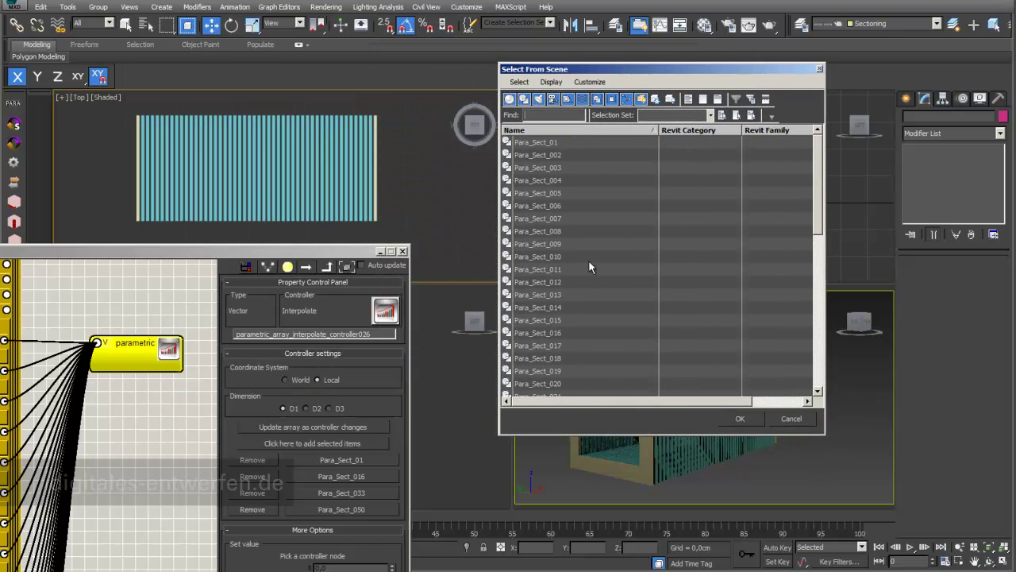
left_click(556, 332)
left_click(742, 418)
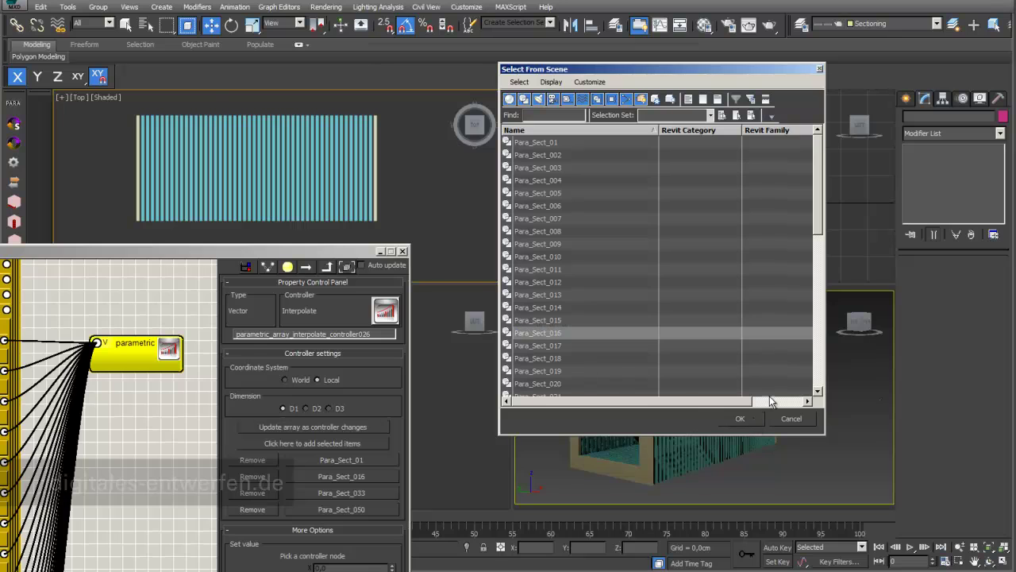
left_click(1003, 116)
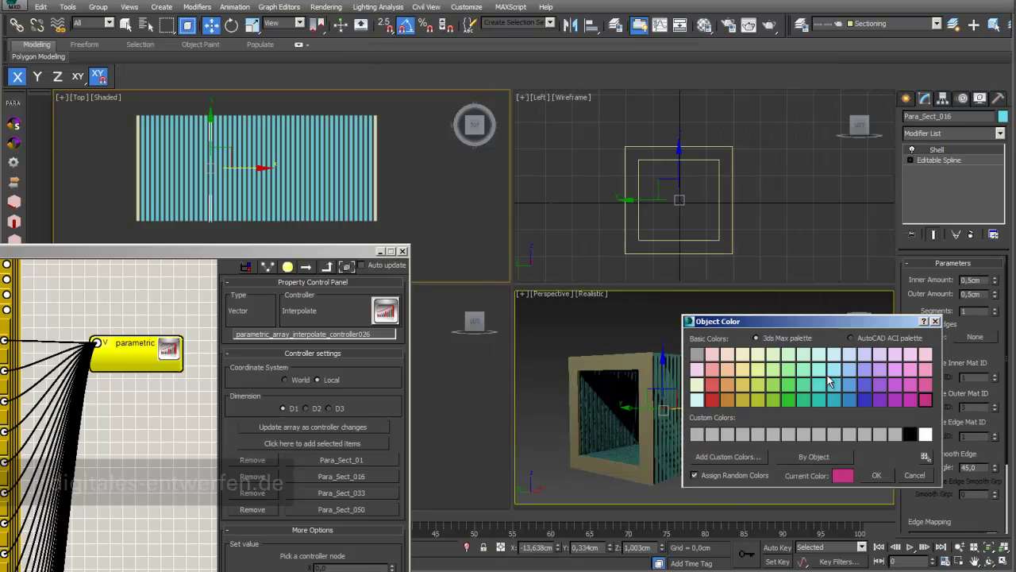
left_click(714, 387)
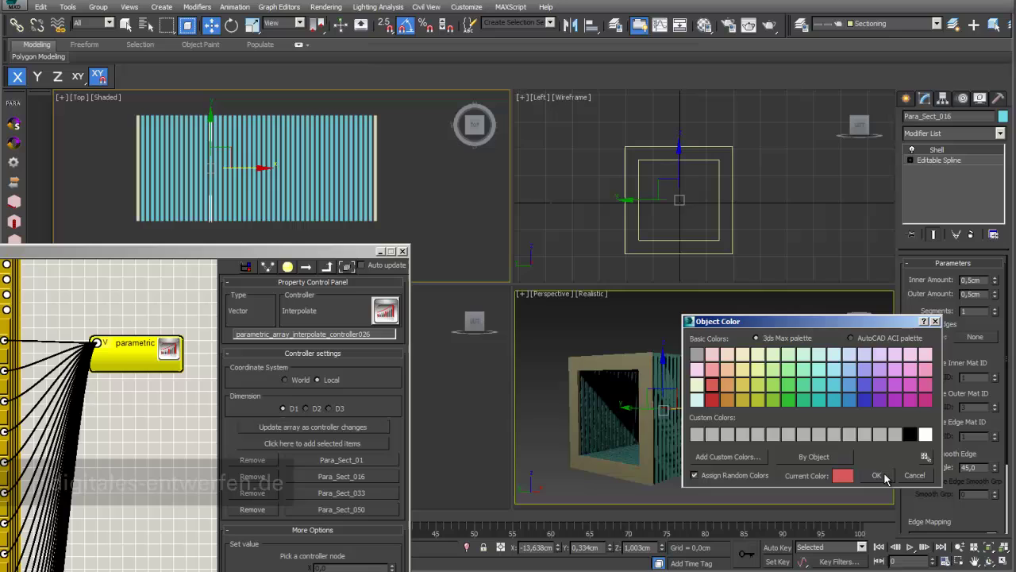
left_click(877, 475)
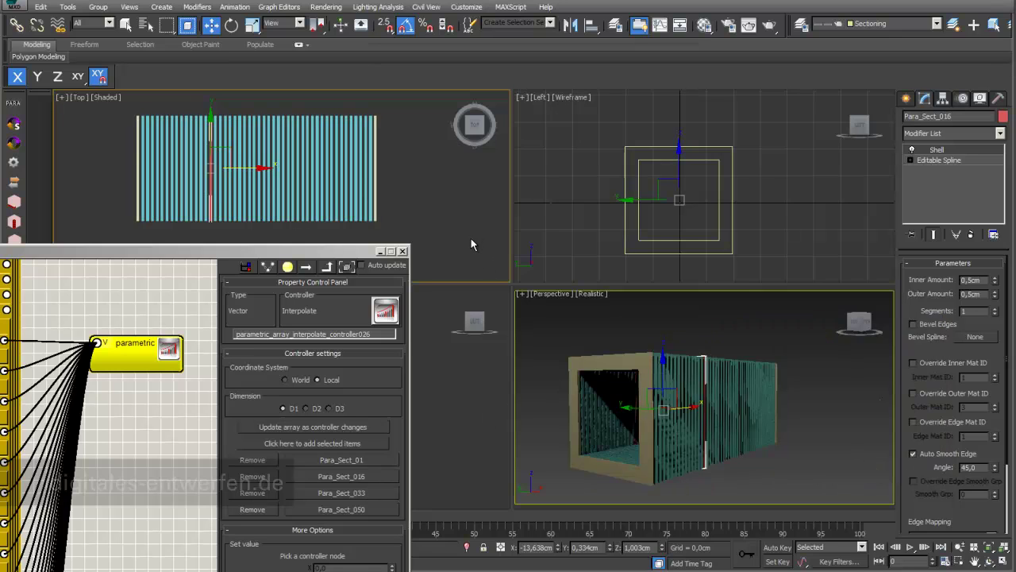
Step: Select Para_Sect_033 by name and set its object colour to red
key("h")
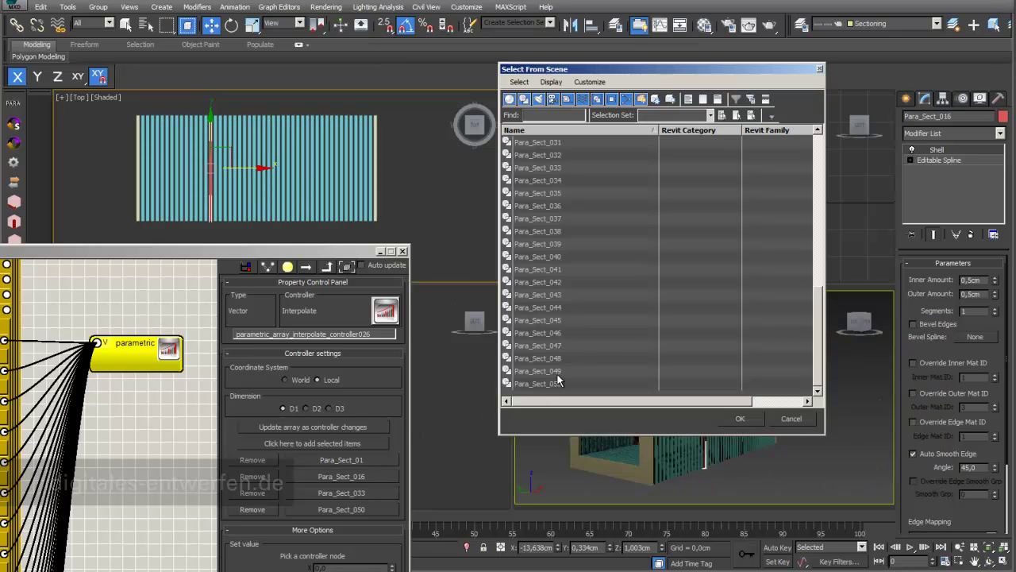
left_click(560, 169)
left_click(741, 420)
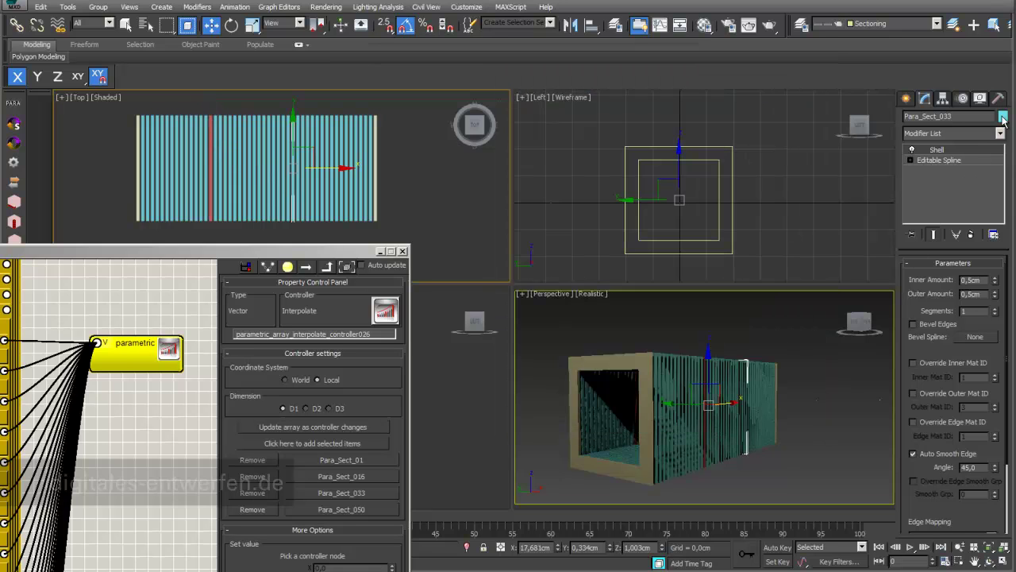
left_click(1003, 116)
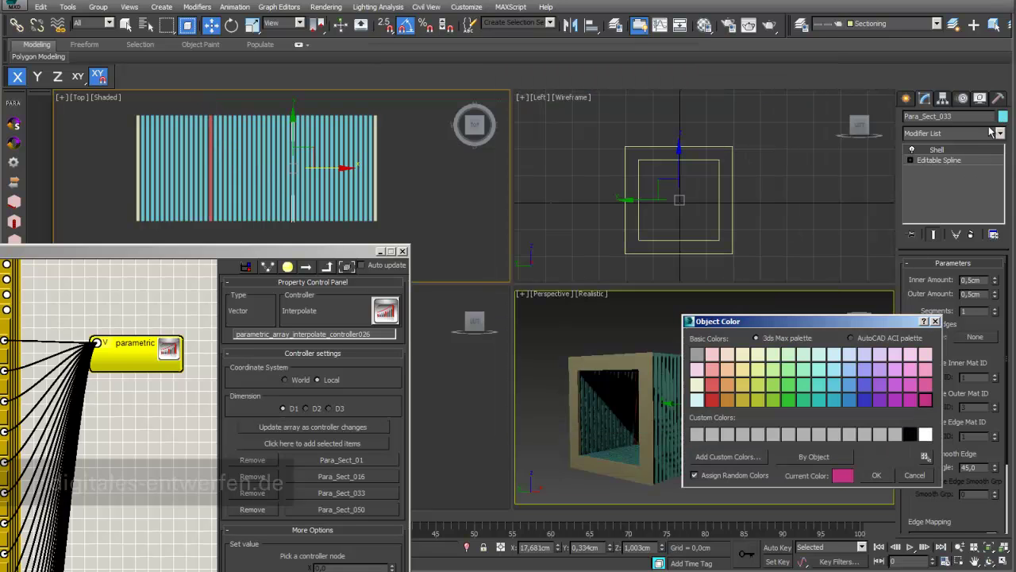
left_click(712, 384)
left_click(878, 476)
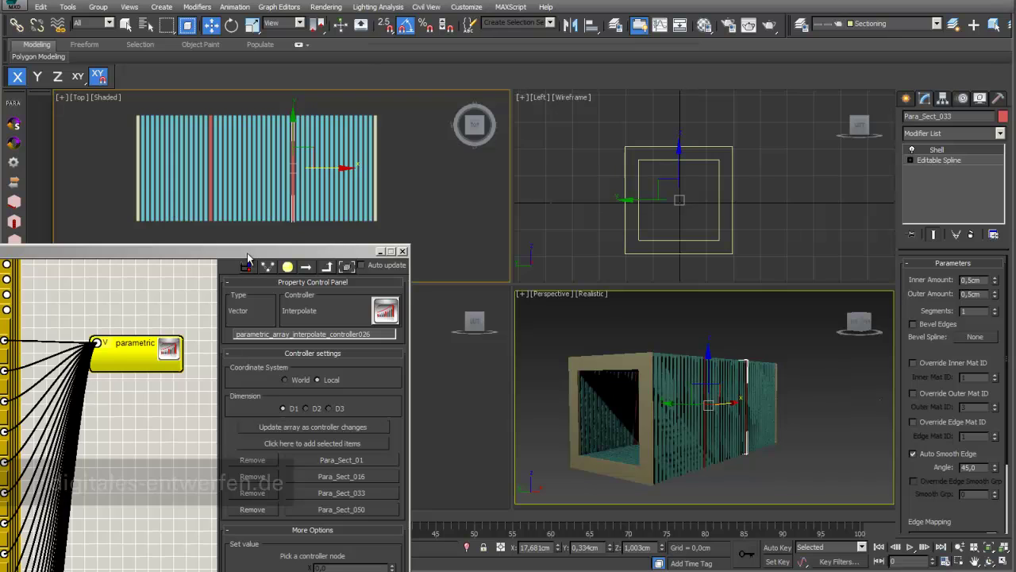
Step: Select both red slices and isolate them
left_click_drag(248, 256, 206, 283)
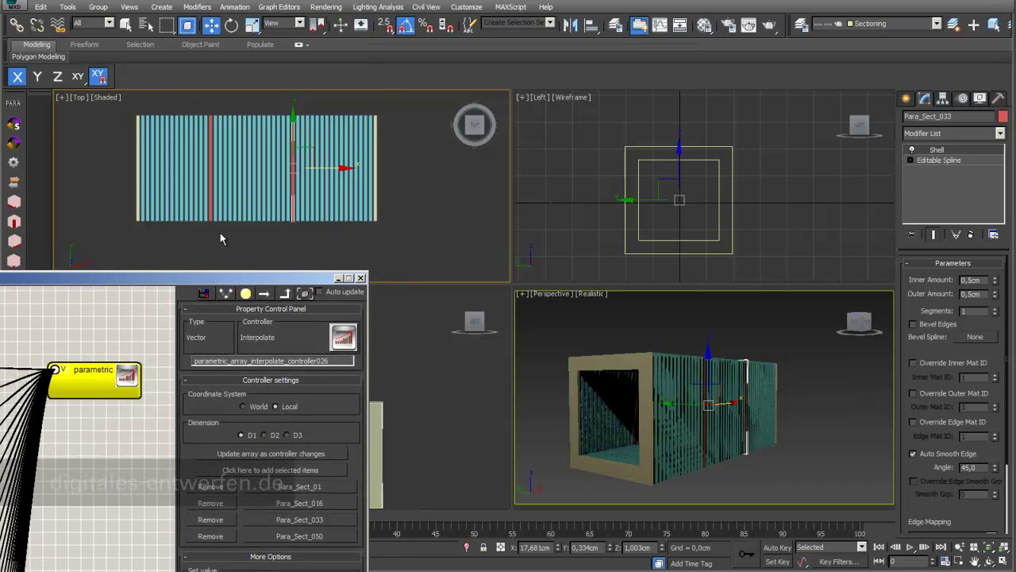
left_click(208, 216, "ctrl")
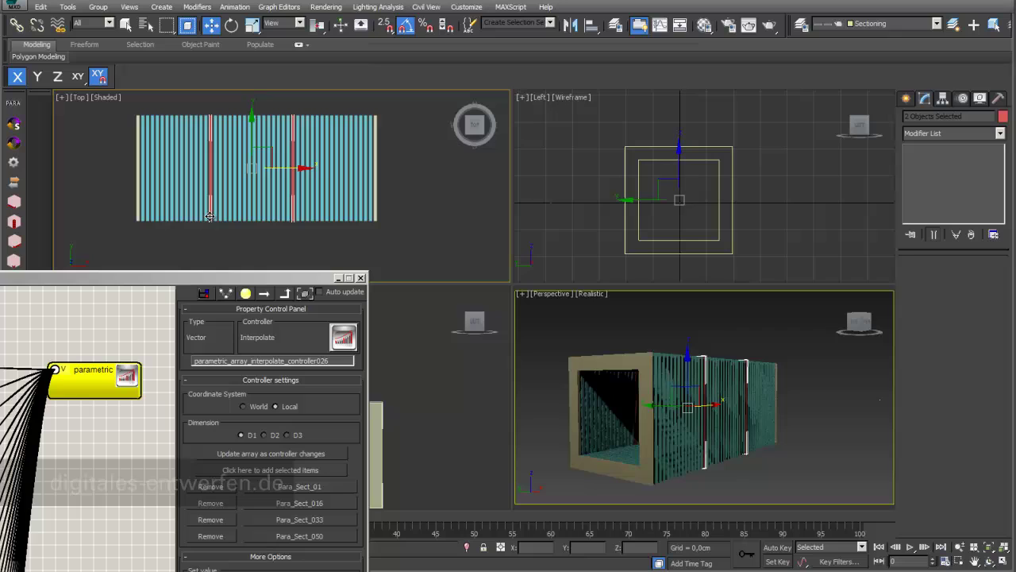
left_click(468, 544)
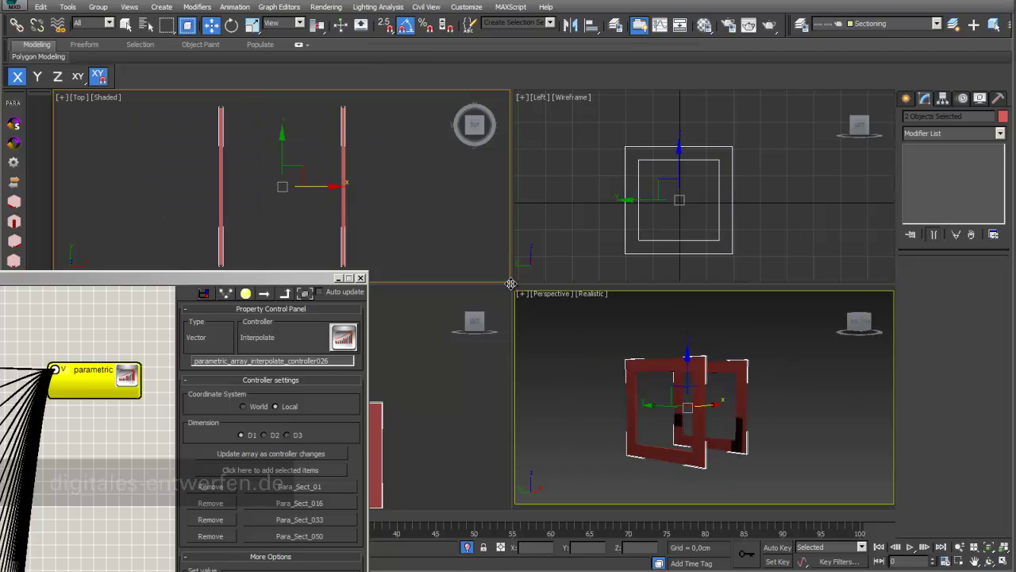
Step: Select all vertices of Para_Sect_016 and curve its outer outline's edges into waves
left_click_drag(512, 284, 486, 284)
left_click(569, 159)
left_click(644, 145)
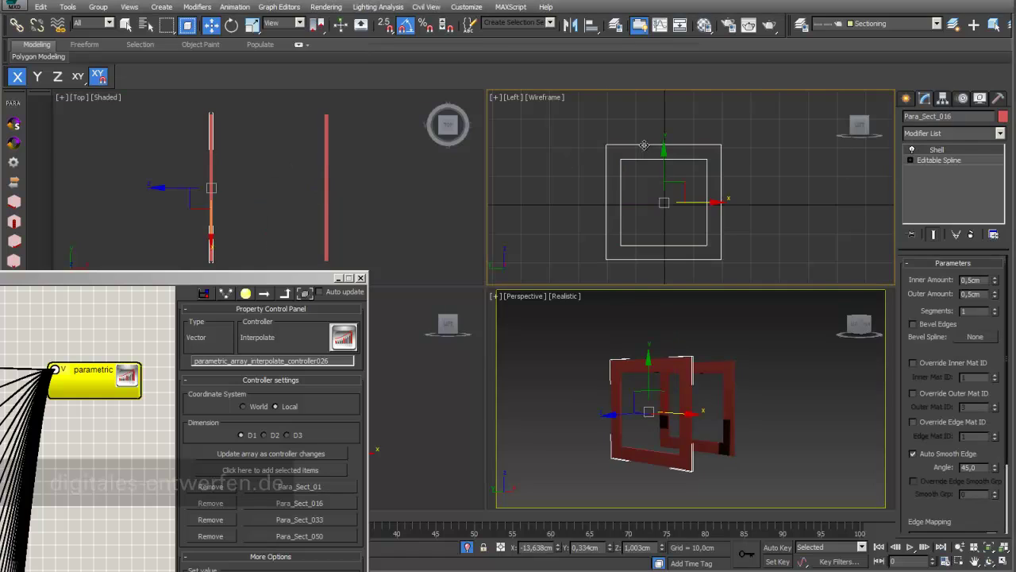
left_click(910, 161)
left_click(934, 170)
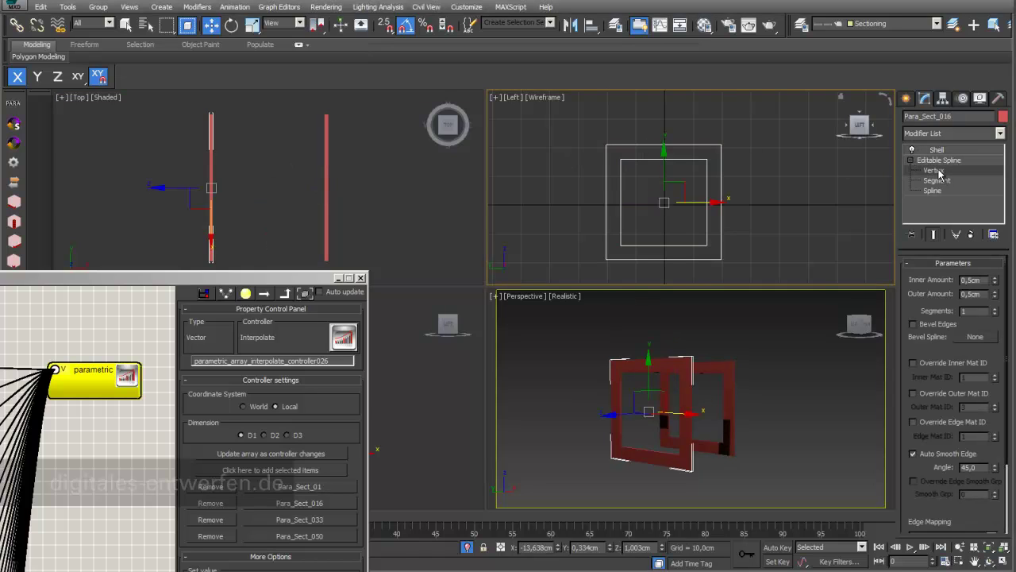
key("ctrl+a")
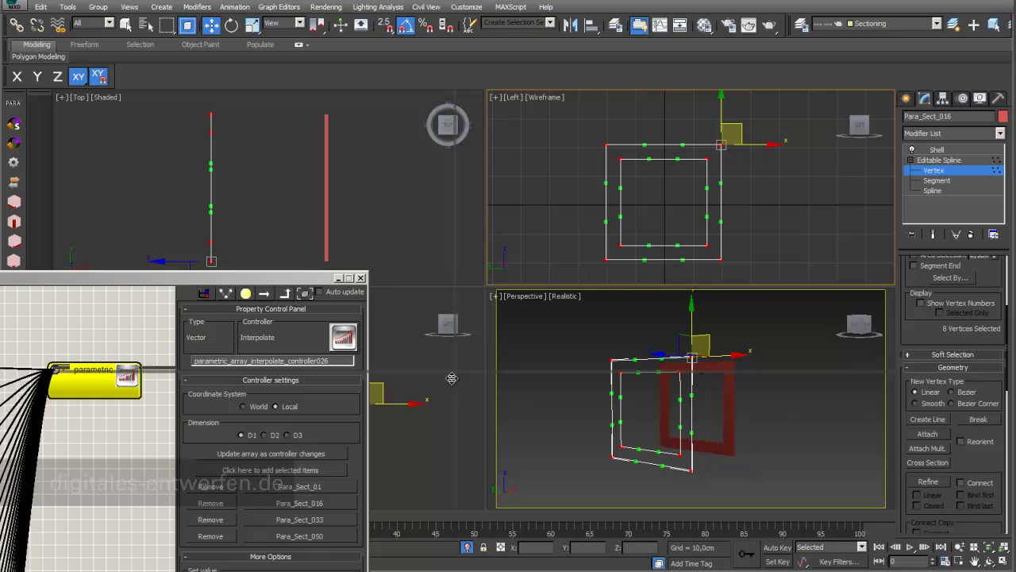
left_click_drag(484, 284, 453, 379)
left_click_drag(622, 188, 665, 161)
left_click_drag(706, 229, 737, 276)
left_click_drag(669, 312, 614, 339)
left_click(598, 296)
left_click_drag(578, 268, 550, 261)
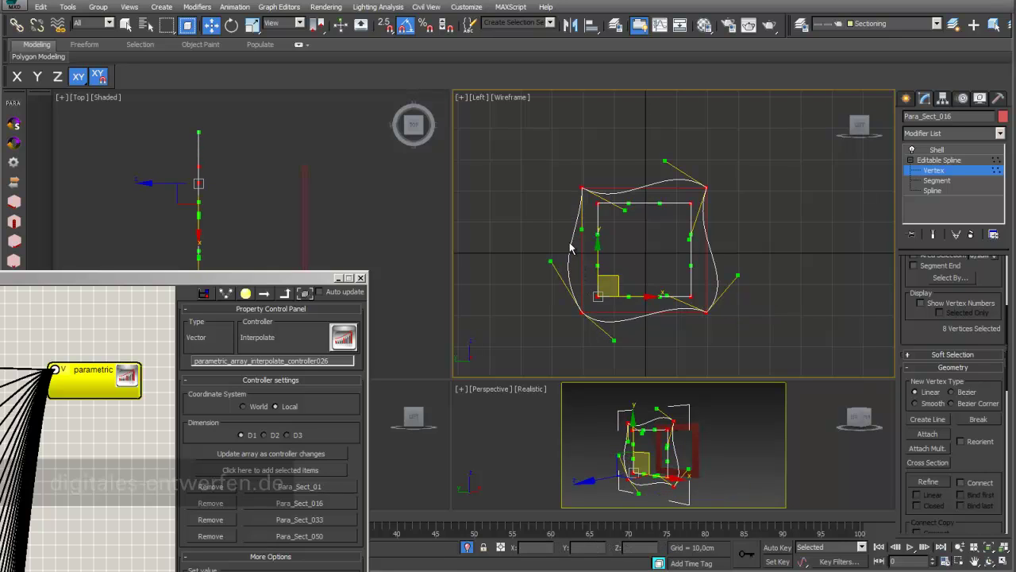
Step: Move the inner square's four vertices inward to skew it, then exit vertex editing
left_click(598, 204)
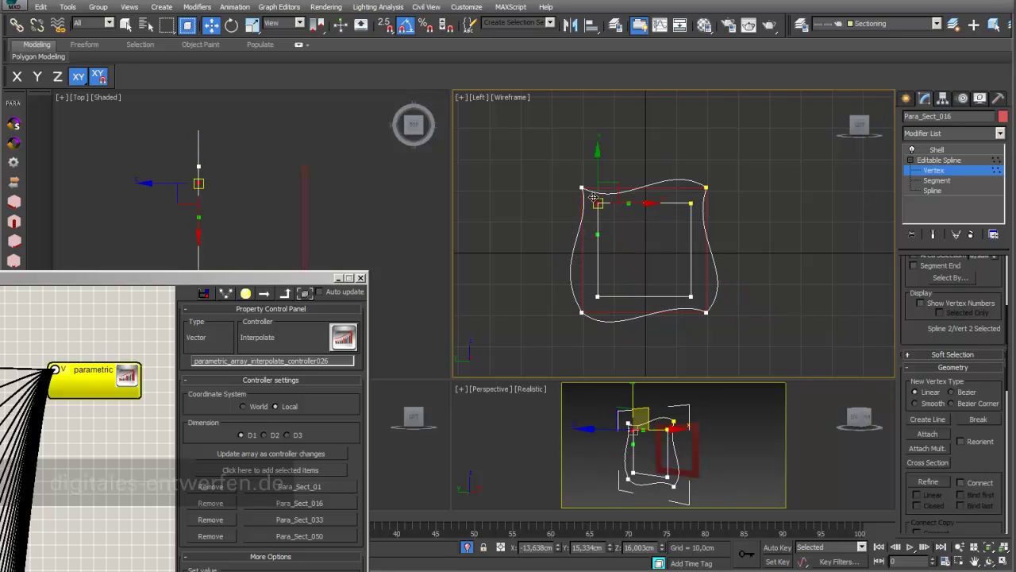
left_click_drag(624, 190, 673, 228)
left_click(690, 205)
left_click(691, 296)
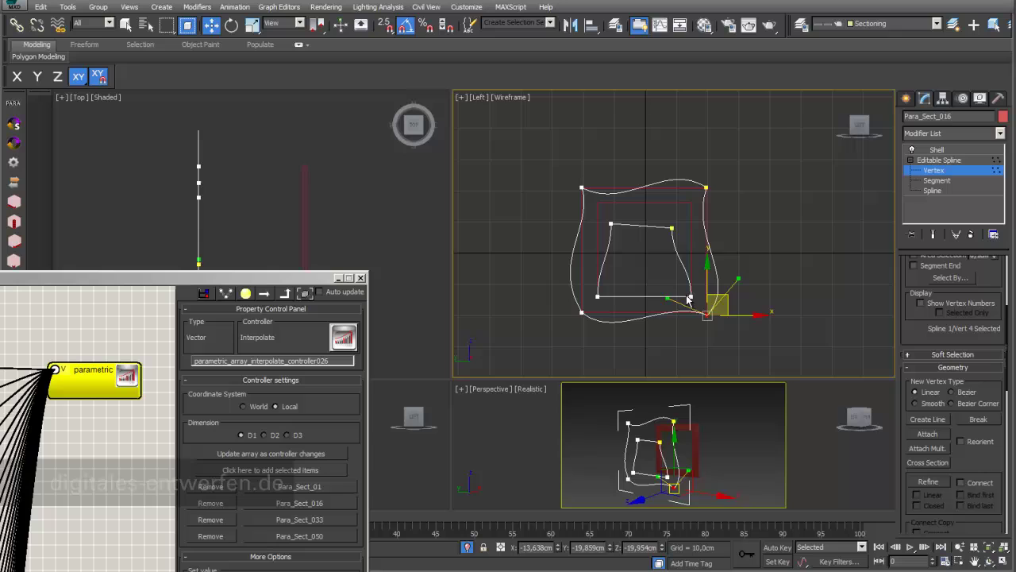
left_click_drag(692, 297, 686, 281)
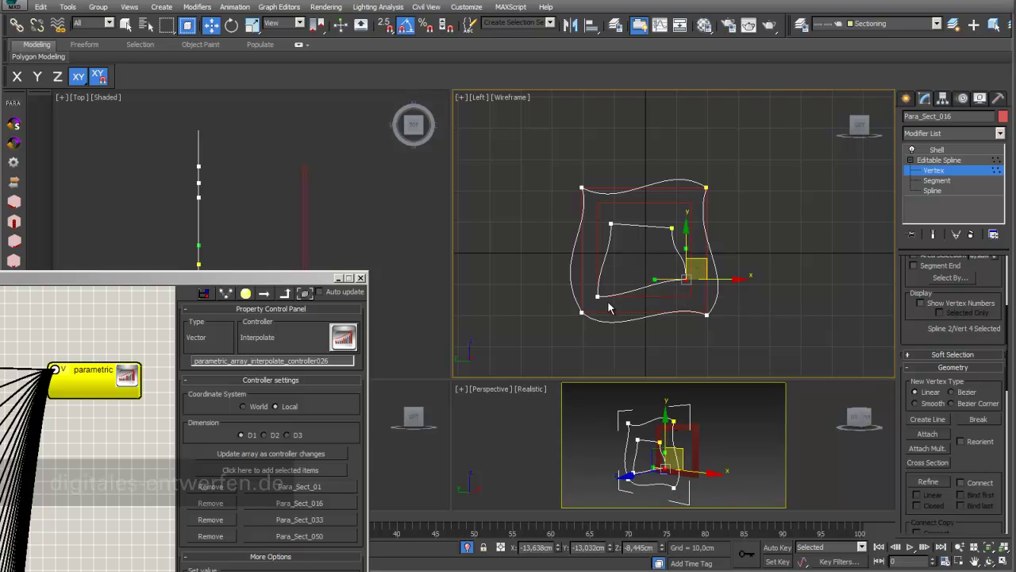
left_click_drag(579, 284, 608, 284)
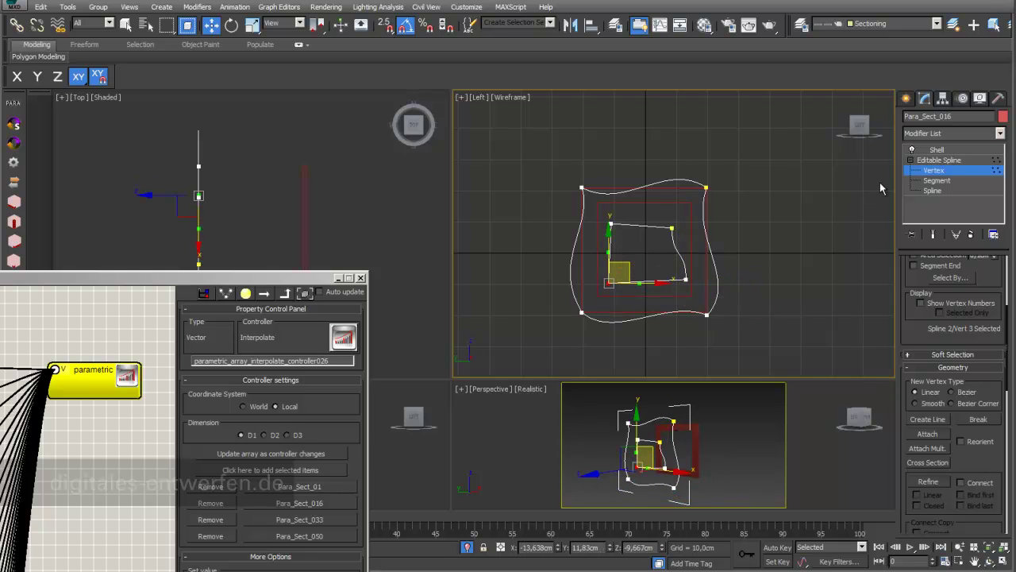
left_click(933, 170)
Step: Edit Para_Sect_033's vertices, bending its outer outline's edges into wavy curves
left_click(692, 298)
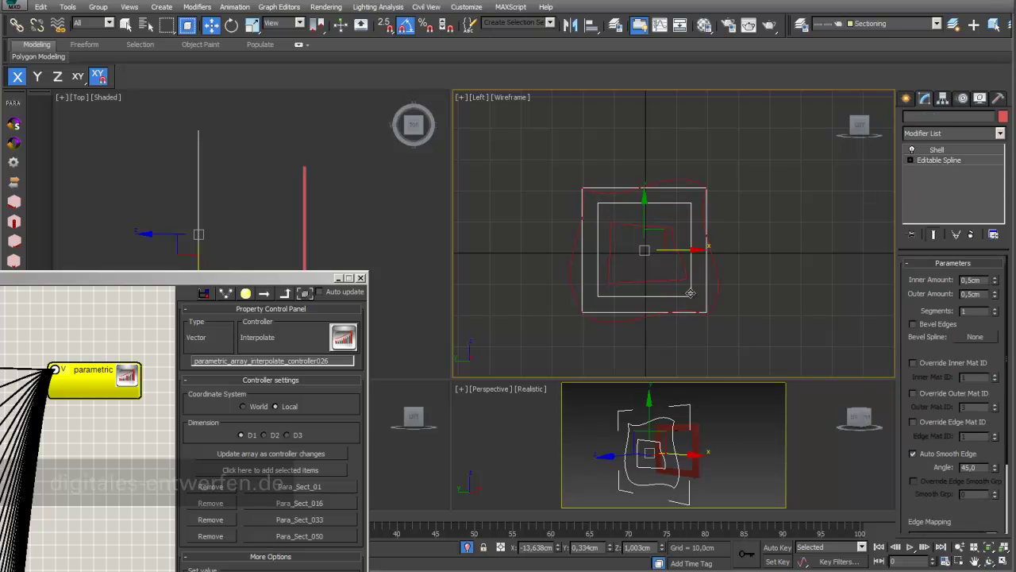
left_click(911, 159)
left_click(934, 171)
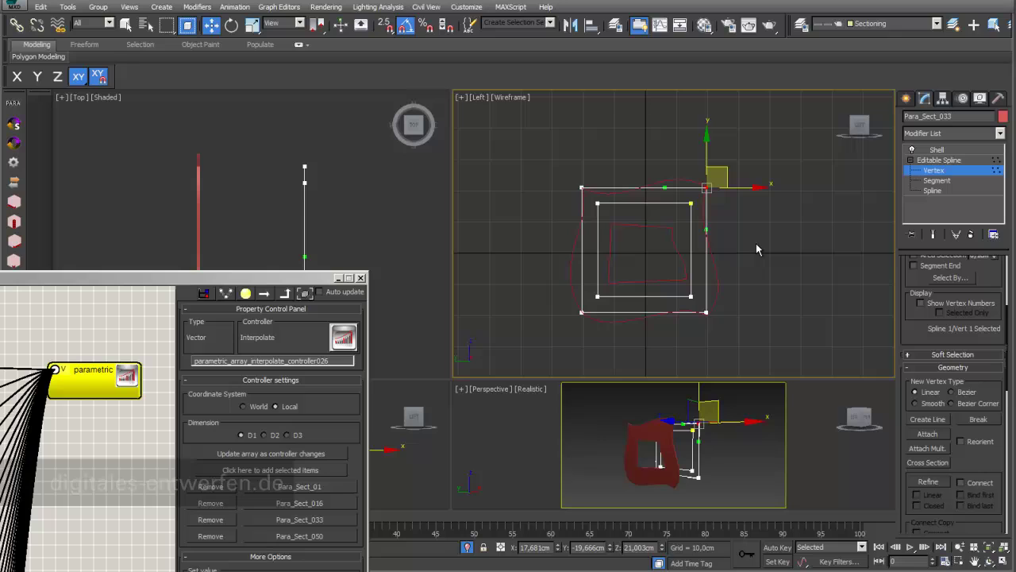
left_click_drag(707, 230, 747, 201)
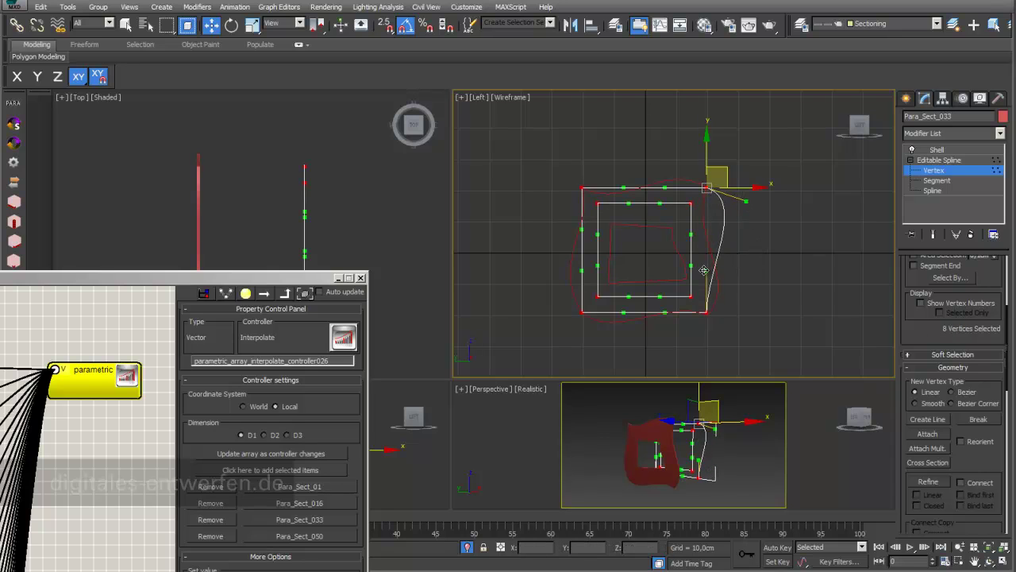
left_click(706, 312)
left_click(666, 314)
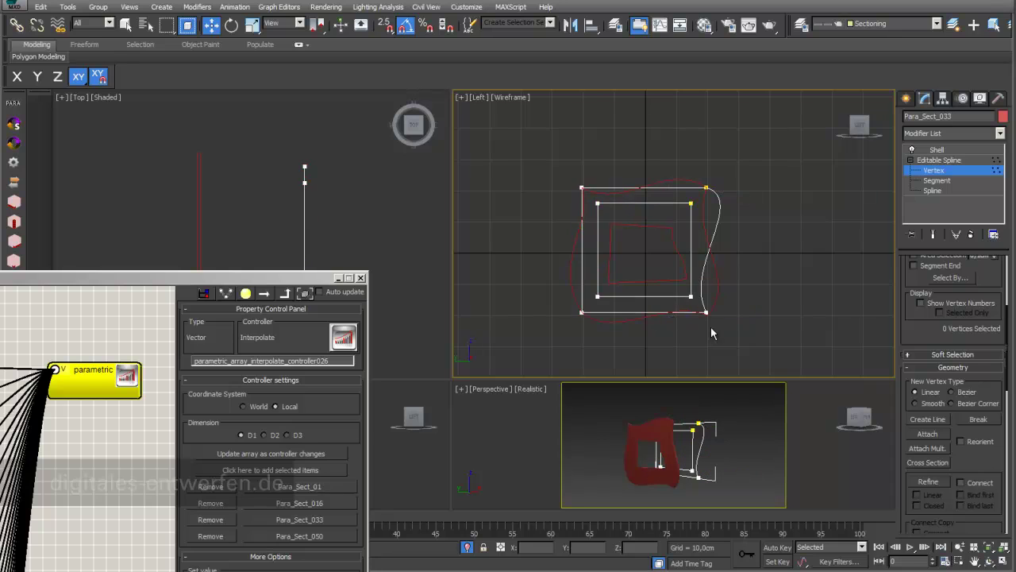
left_click_drag(712, 335, 555, 176)
left_click_drag(667, 314, 671, 344)
left_click_drag(622, 313, 530, 264)
left_click_drag(582, 227, 608, 132)
left_click_drag(668, 193, 708, 218)
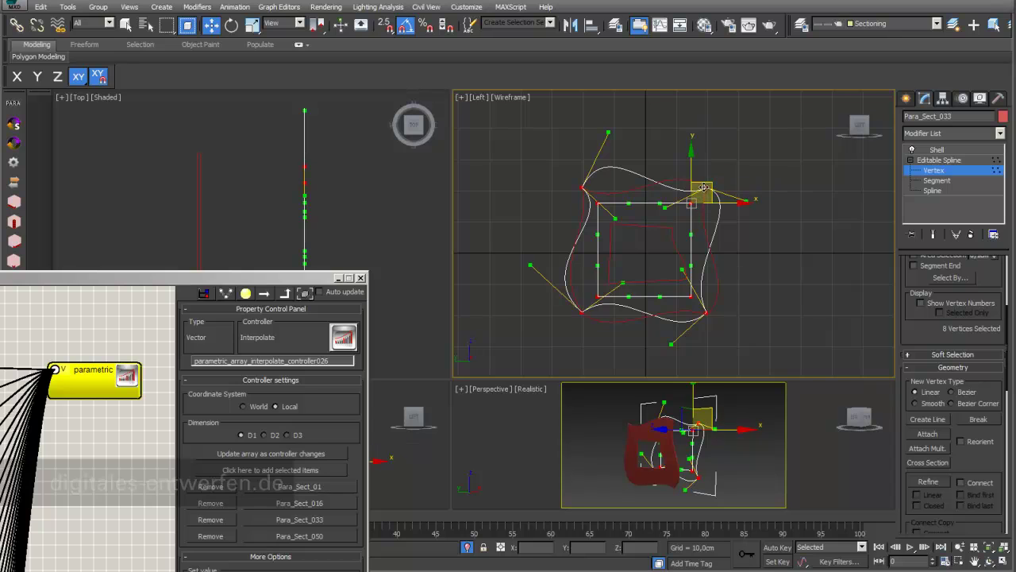
left_click_drag(708, 181, 665, 218)
Step: Move and re-tangent Para_Sect_033's inner square vertices to distort the inner loop
left_click(712, 215)
left_click(696, 199)
left_click(602, 198)
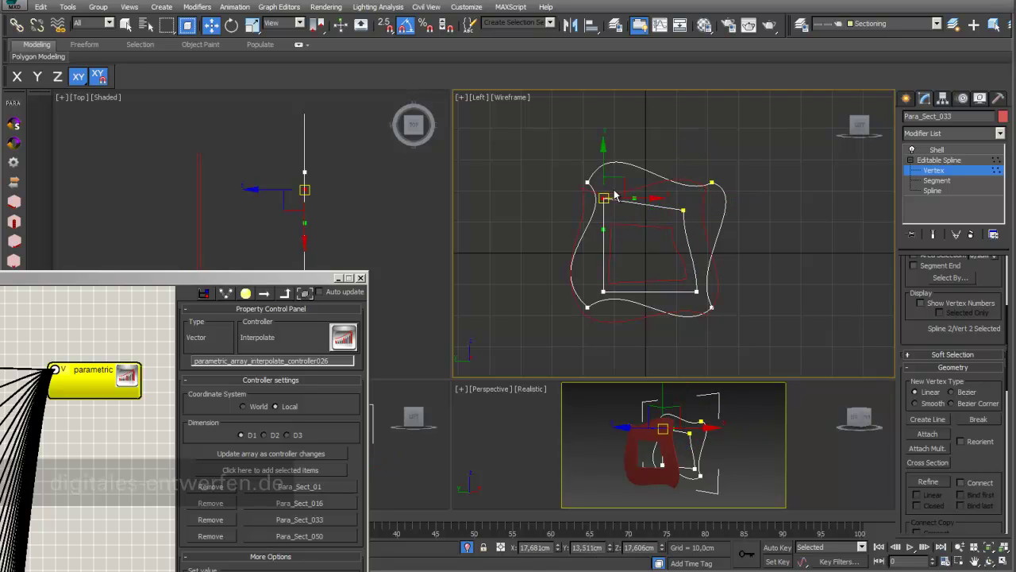
left_click_drag(619, 188, 632, 199)
left_click_drag(624, 242, 586, 230)
mouse_move(620, 292)
left_mouse_down()
mouse_move(586, 281)
mouse_move(586, 292)
mouse_move(618, 267)
mouse_move(635, 288)
left_mouse_up()
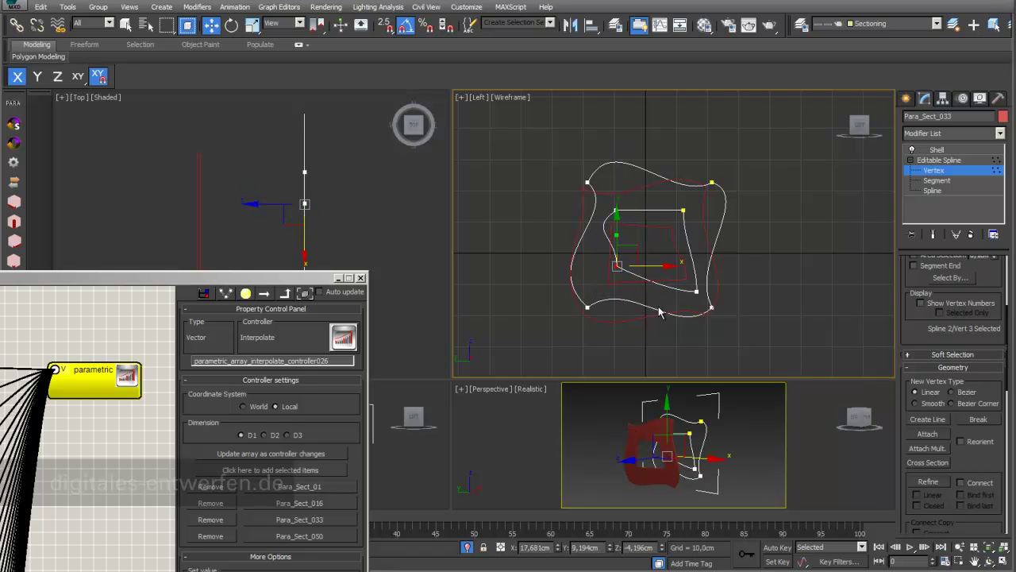
left_click(696, 291)
left_click_drag(705, 279, 672, 249)
Step: Return Para_Sect_033 to the Shell level and turn off Isolate Selection
left_click(941, 159)
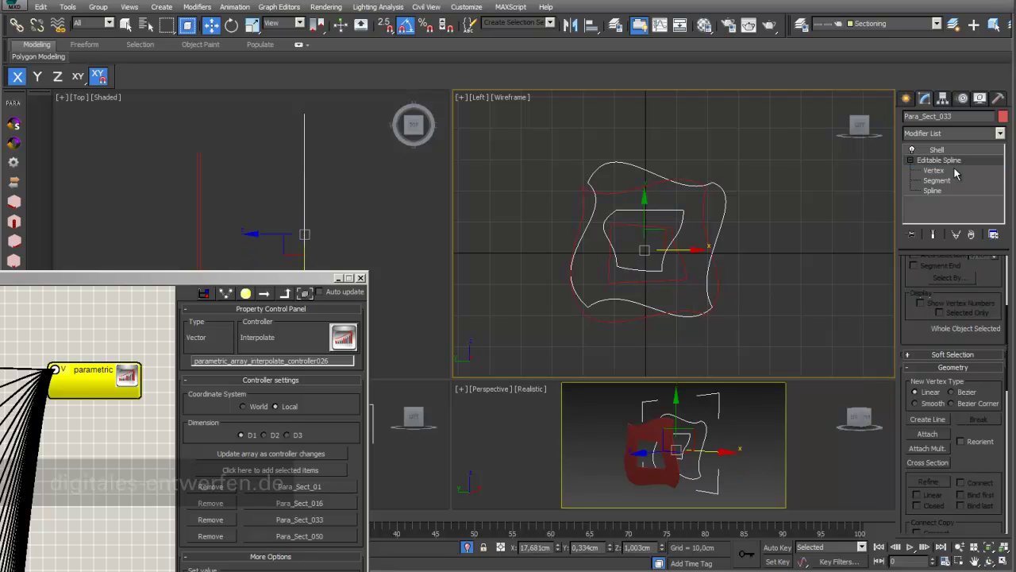
left_click(953, 150)
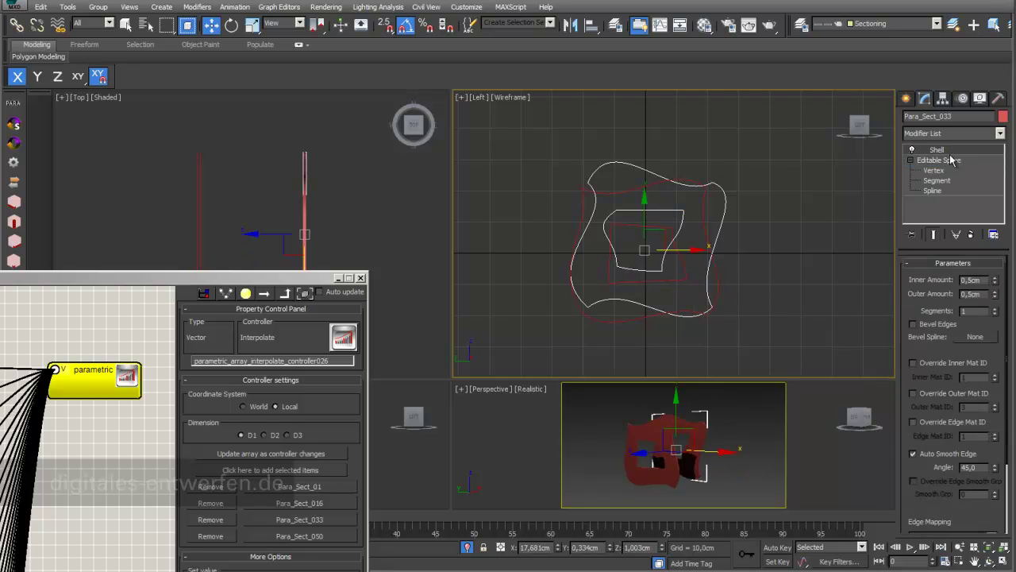
left_click(469, 548)
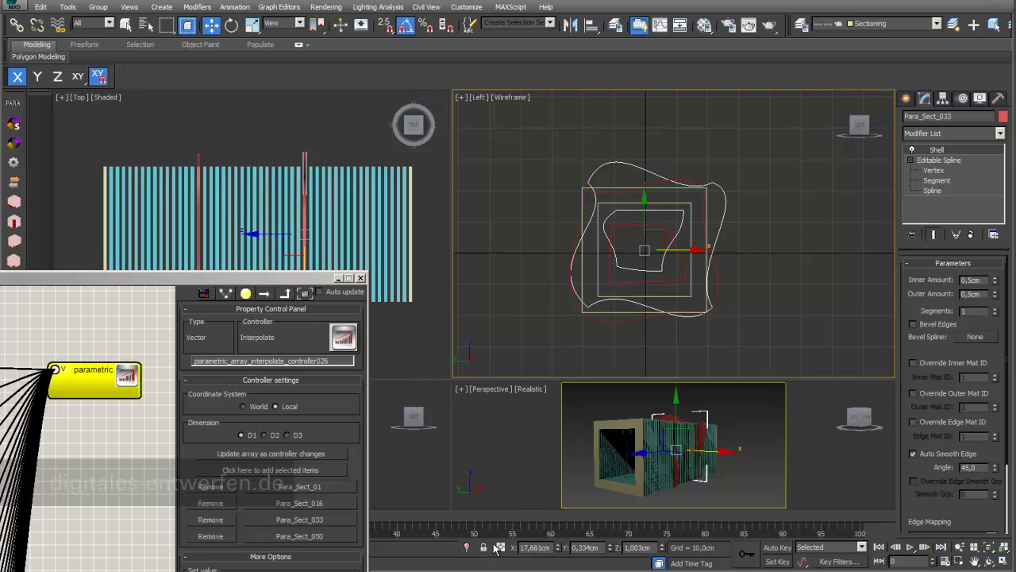
Step: Update all Para3D controllers after reshaping the key slices, then review the Top view
left_click_drag(306, 284, 373, 29)
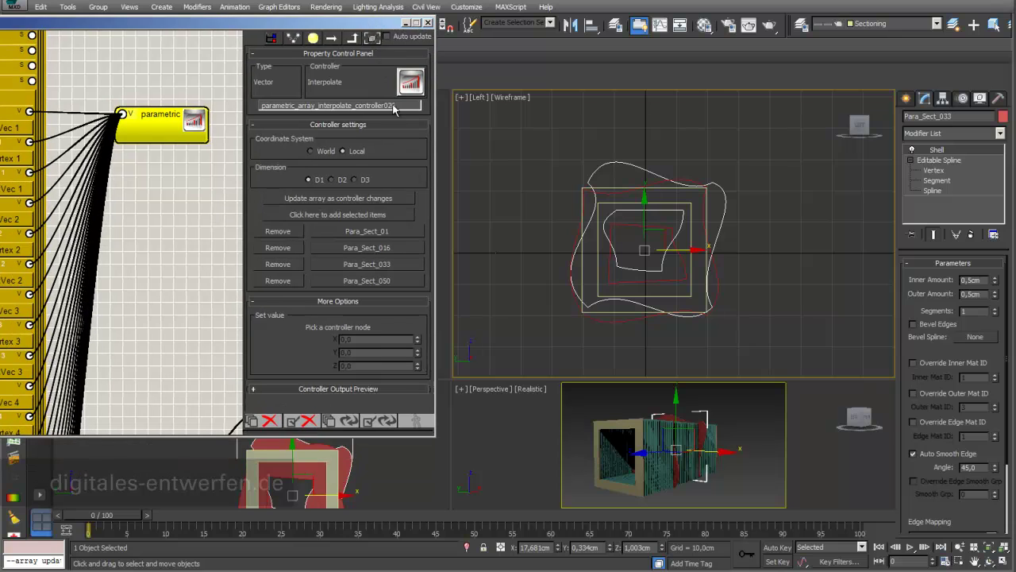
left_click(347, 423)
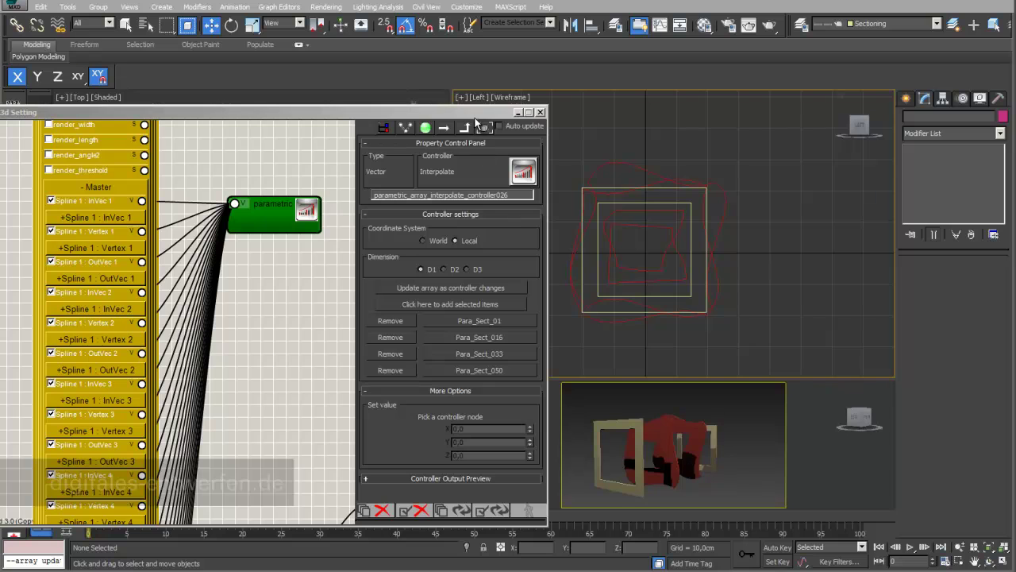
left_click_drag(474, 115, 487, 463)
mouse_move(347, 294)
middle_mouse_down()
mouse_move(281, 254)
mouse_move(331, 293)
middle_mouse_up()
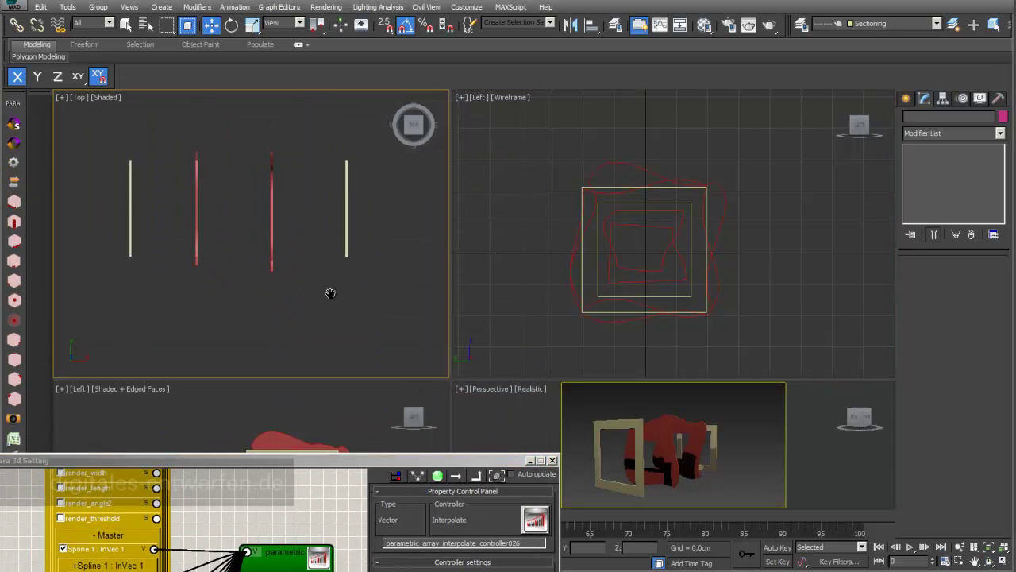
scroll(301, 219, "down", 4)
scroll(297, 228, "up", 7)
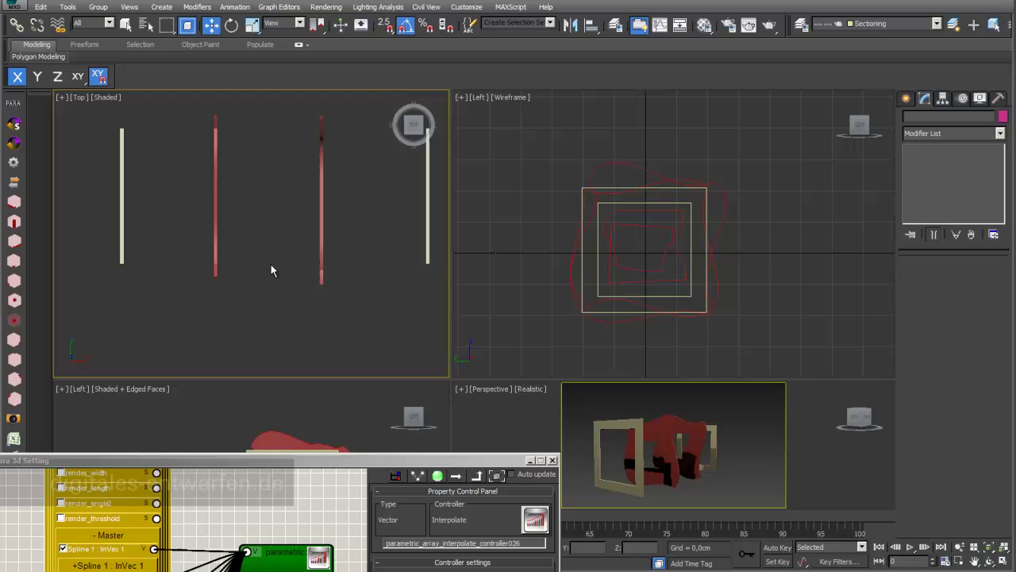
left_click_drag(447, 463, 425, 111)
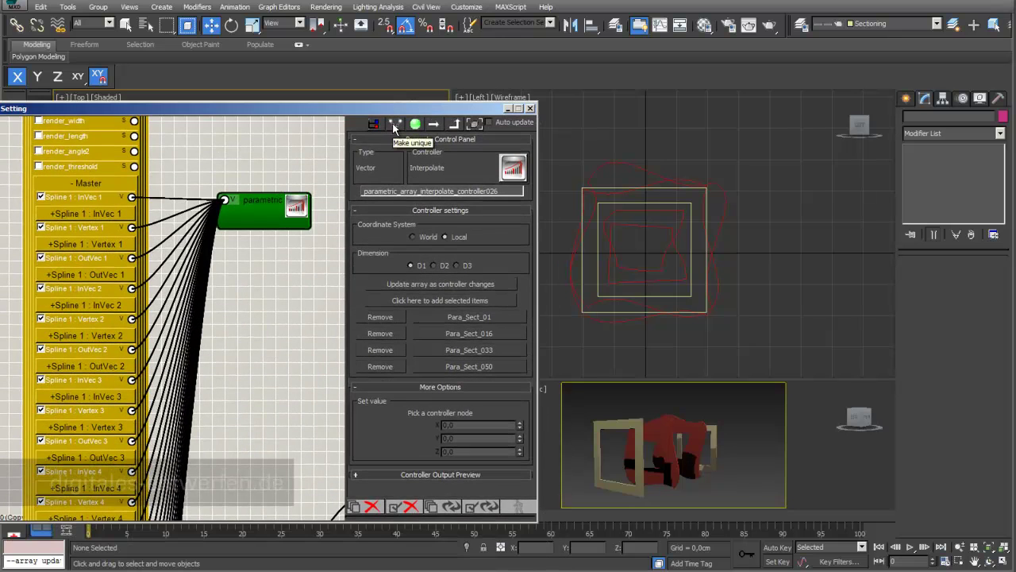
Step: Make each spline parameter's controller unique, then update all controllers
left_click(392, 122)
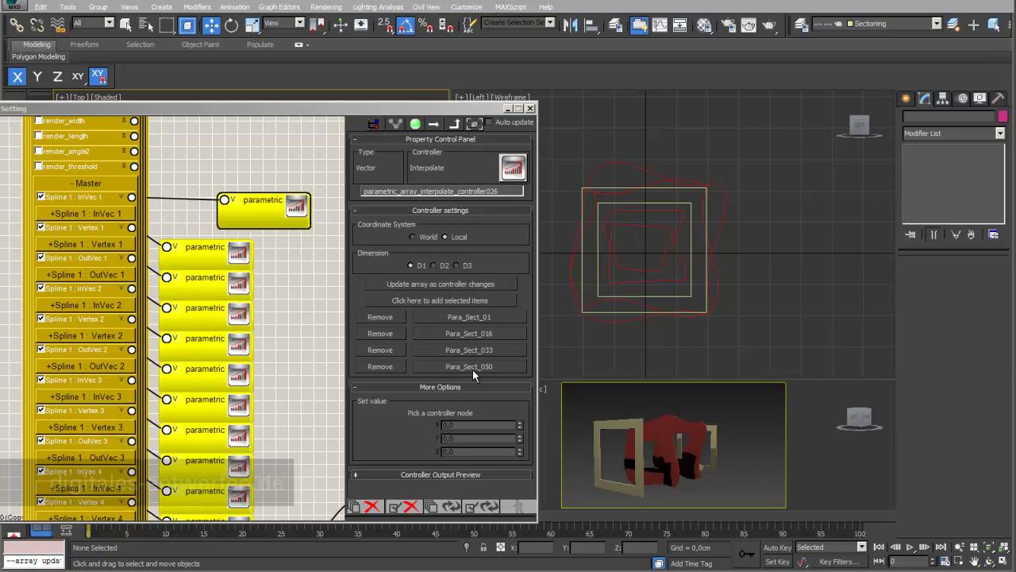
middle_click_drag(306, 374, 305, 318)
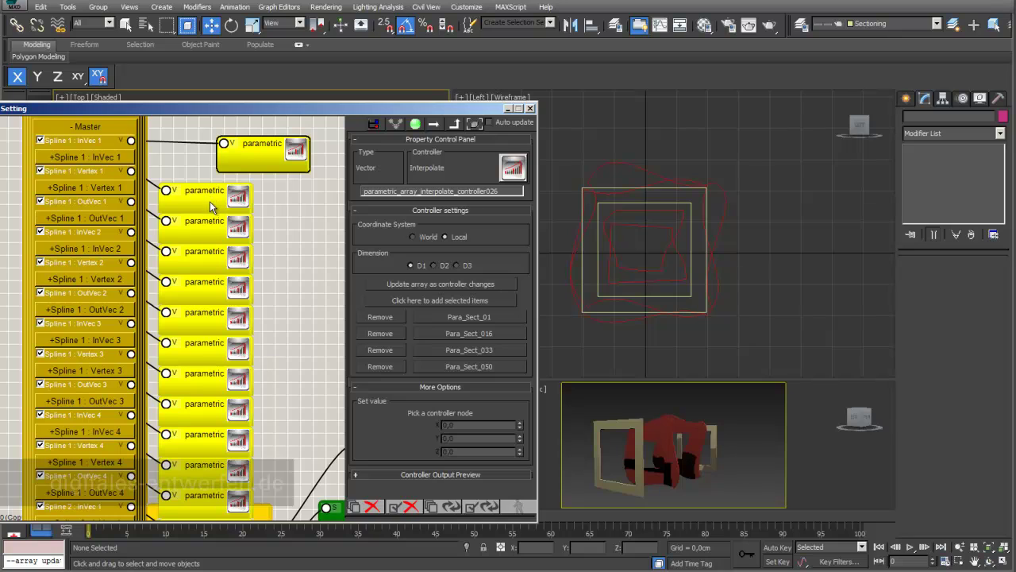
left_click(444, 508)
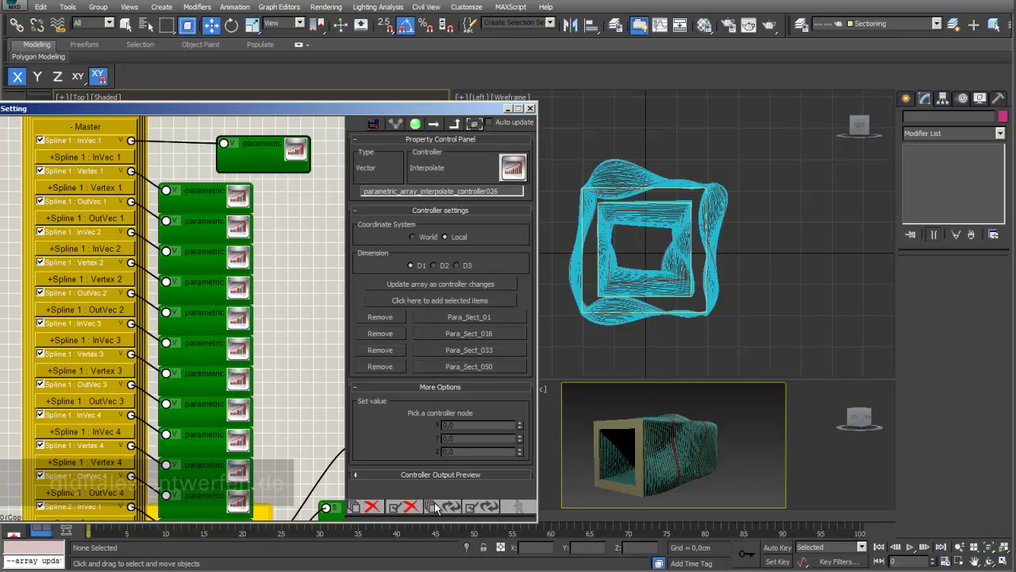
Step: Uniformly scale both frame splines of Para_Sect_033 down to about 72%
left_click_drag(499, 111, 525, 338)
left_click(320, 274)
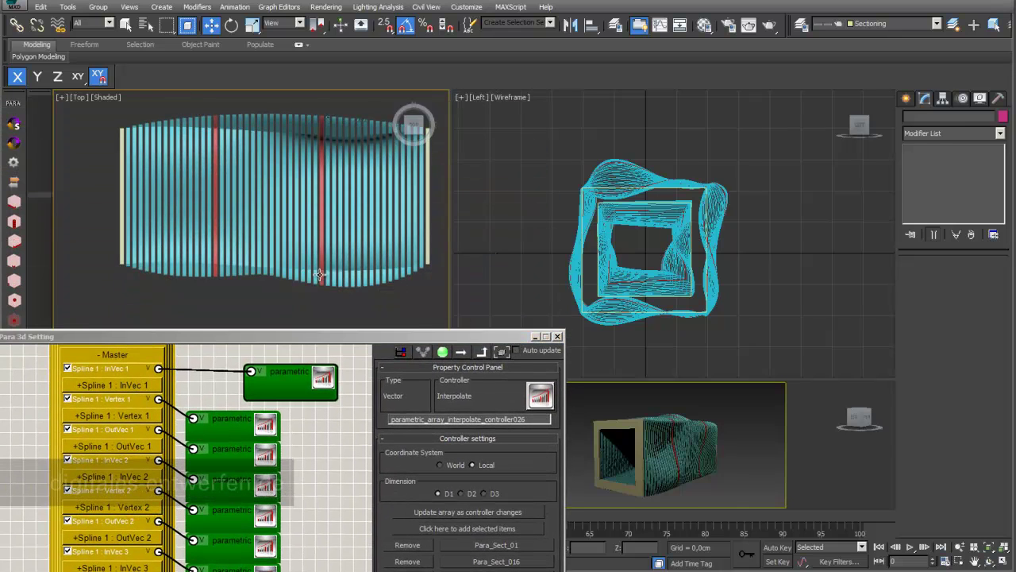
left_click(937, 191)
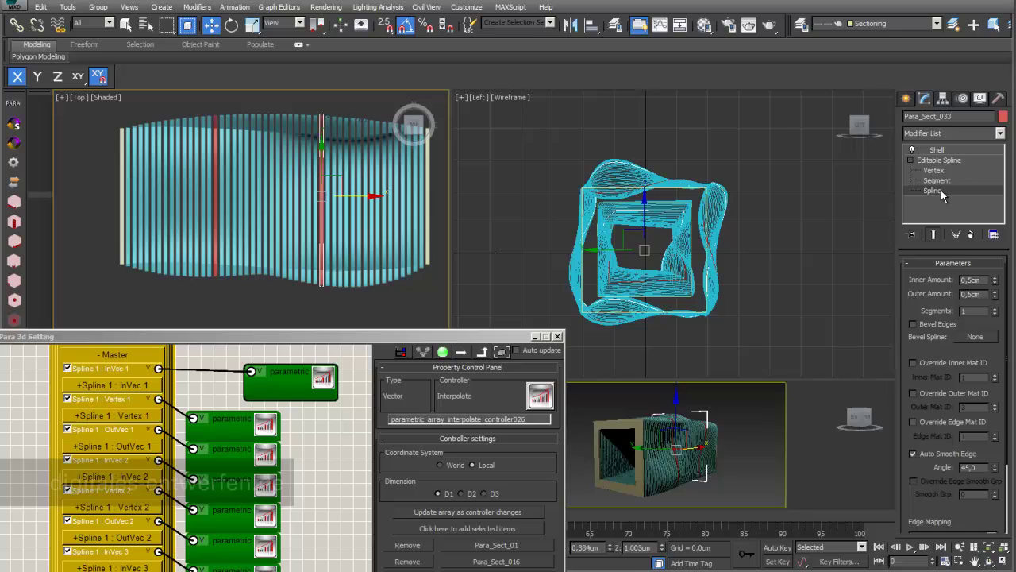
left_click_drag(314, 231, 420, 288)
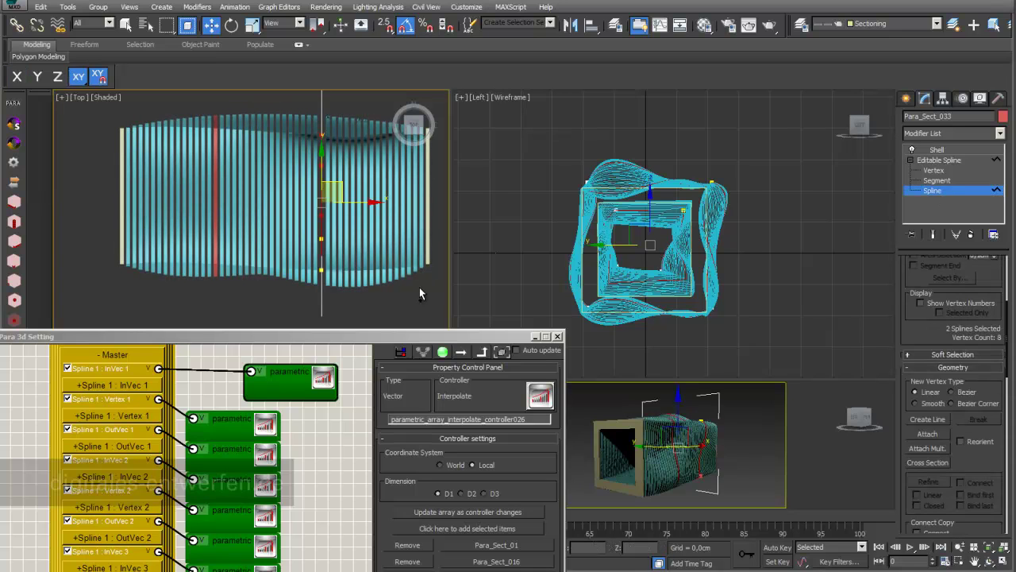
left_click(252, 25)
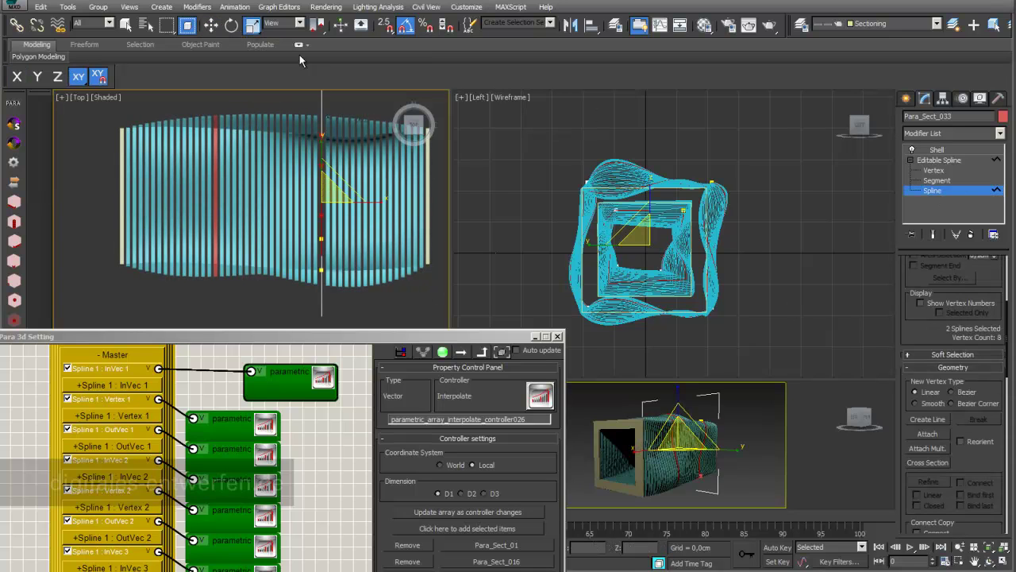
left_click_drag(640, 236, 551, 283)
left_click(216, 248)
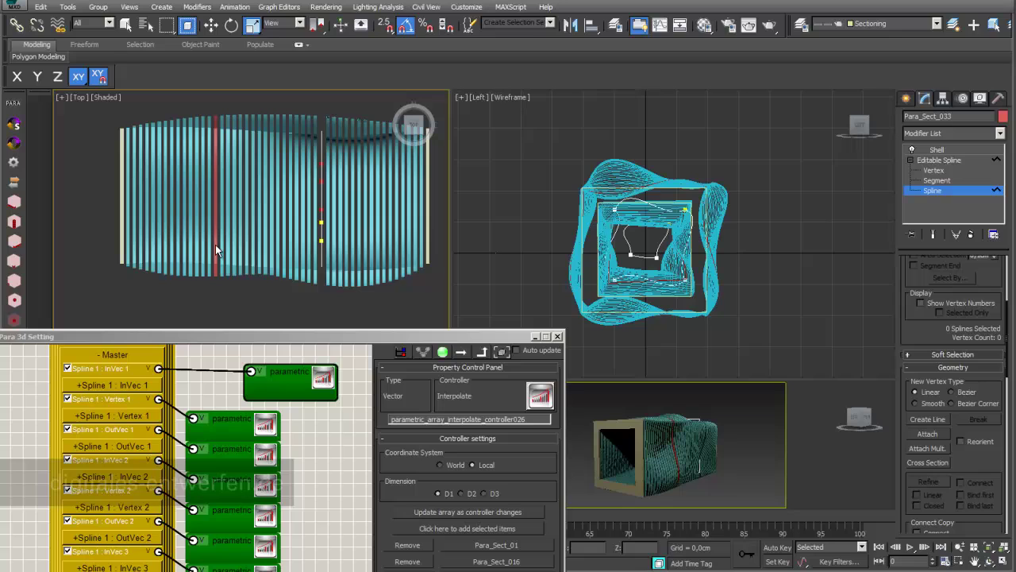
left_click(937, 150)
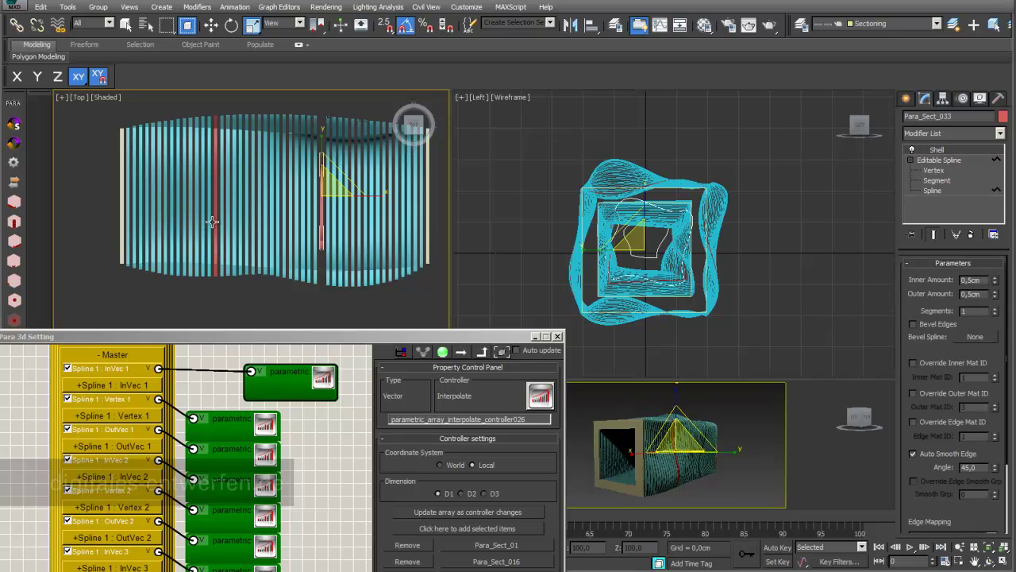
Step: Select both splines of Para_Sect_016 at spline level, then return to the Shell level
left_click(216, 223)
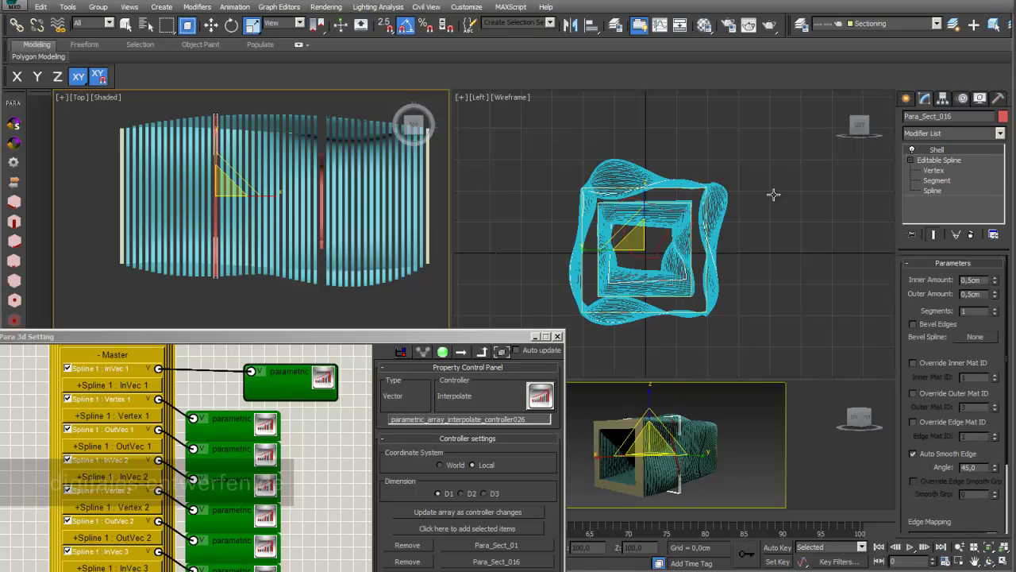
left_click(940, 191)
key("ctrl+a")
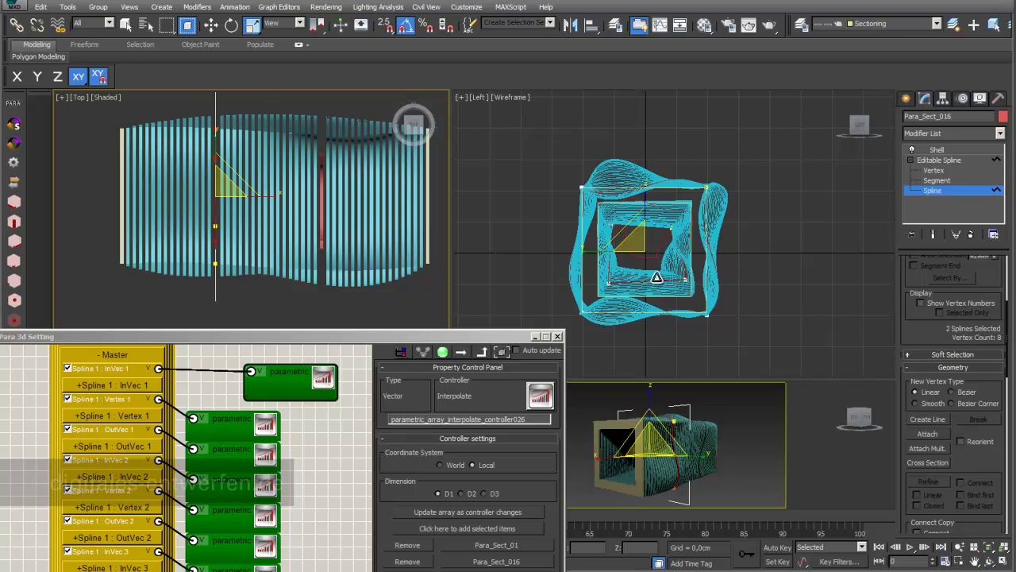
right_click(640, 245)
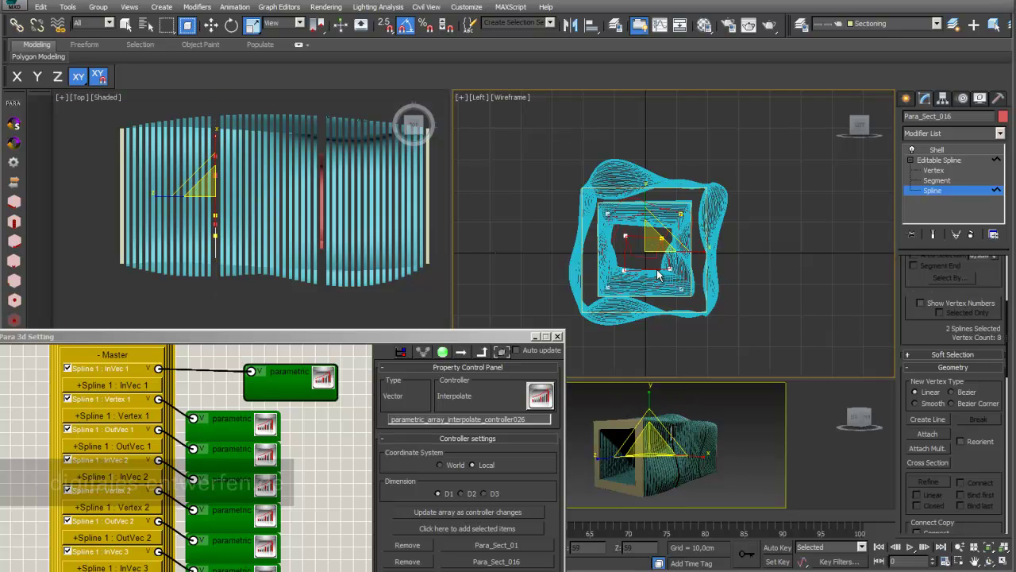
left_click(964, 150)
left_click_drag(473, 337, 473, 104)
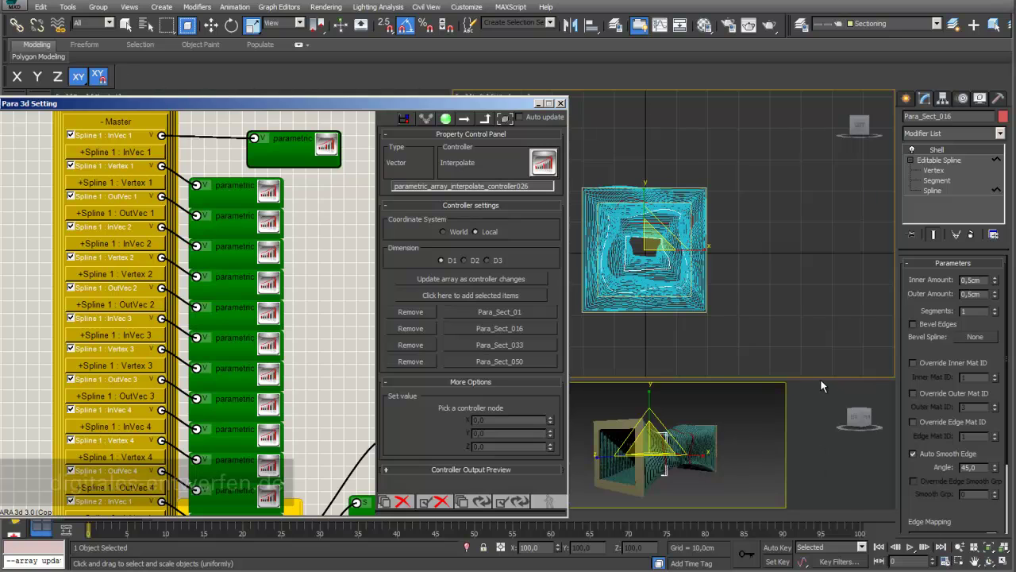
Step: Enlarge the Perspective view and expand the Shell[1] parameters in the PARA_Para_Sect node
left_click_drag(821, 379, 821, 257)
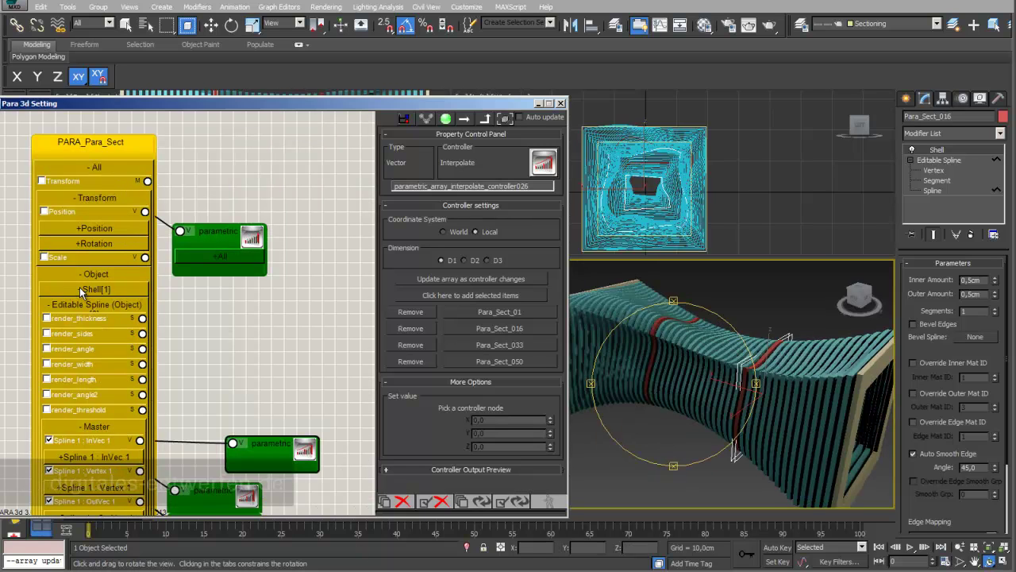
left_click(79, 290)
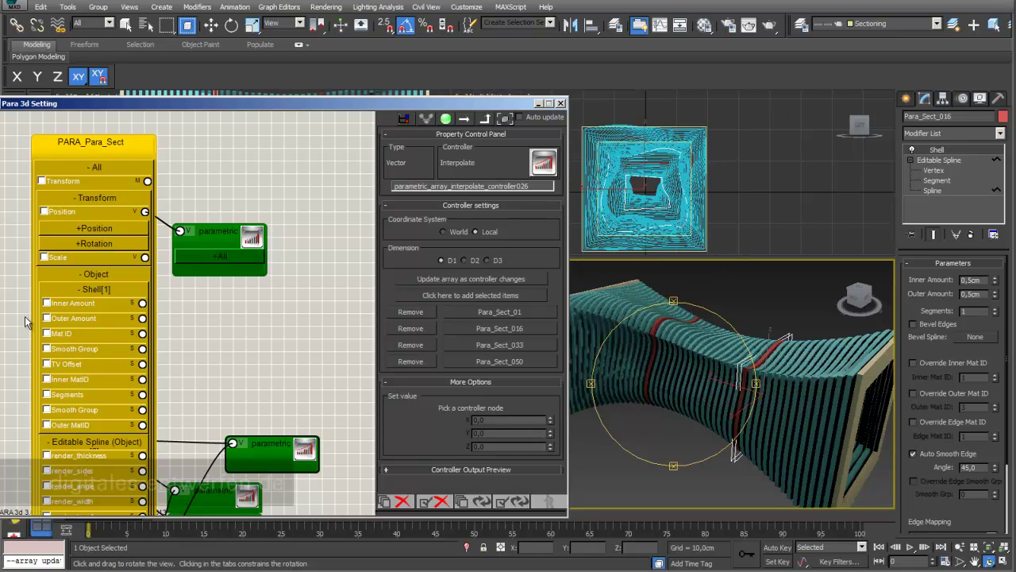
Step: Make Inner and Outer Amount controllable and wire a Random Controller to Inner Amount
left_click(46, 302)
left_click(46, 318)
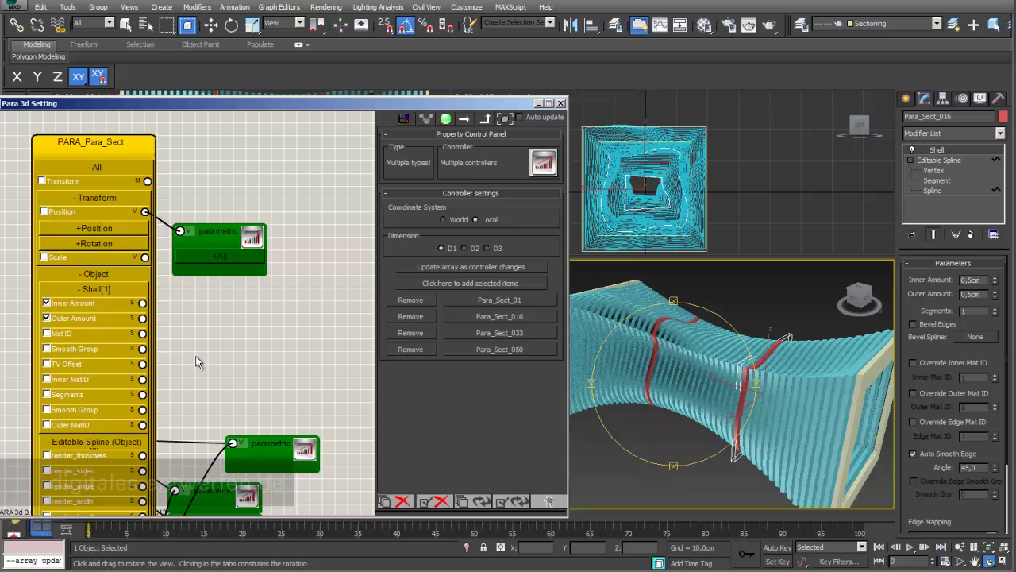
mouse_move(142, 303)
left_mouse_down()
mouse_move(198, 349)
mouse_move(233, 324)
mouse_move(237, 334)
left_mouse_up()
left_click_drag(334, 337, 362, 163)
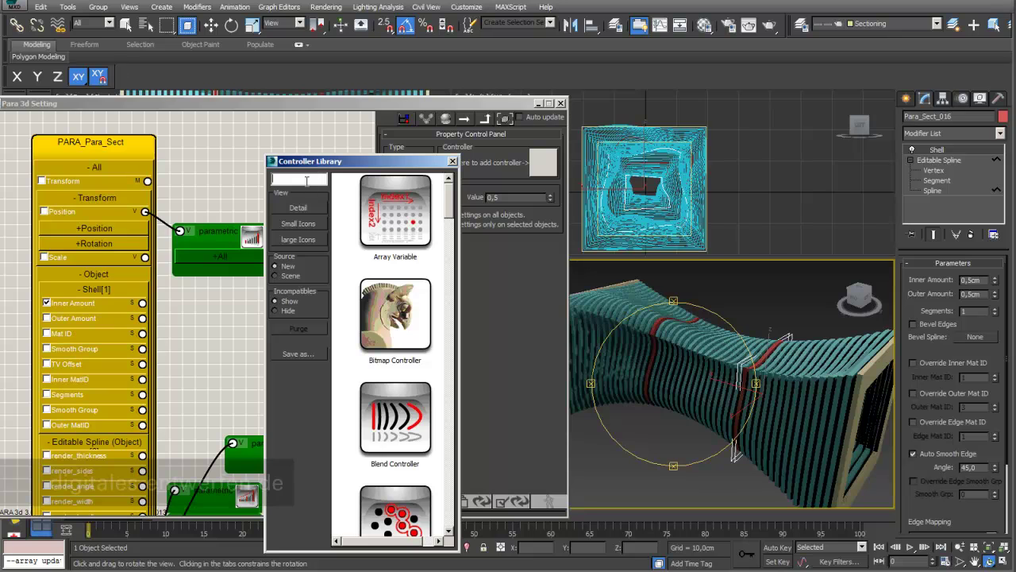
type("r")
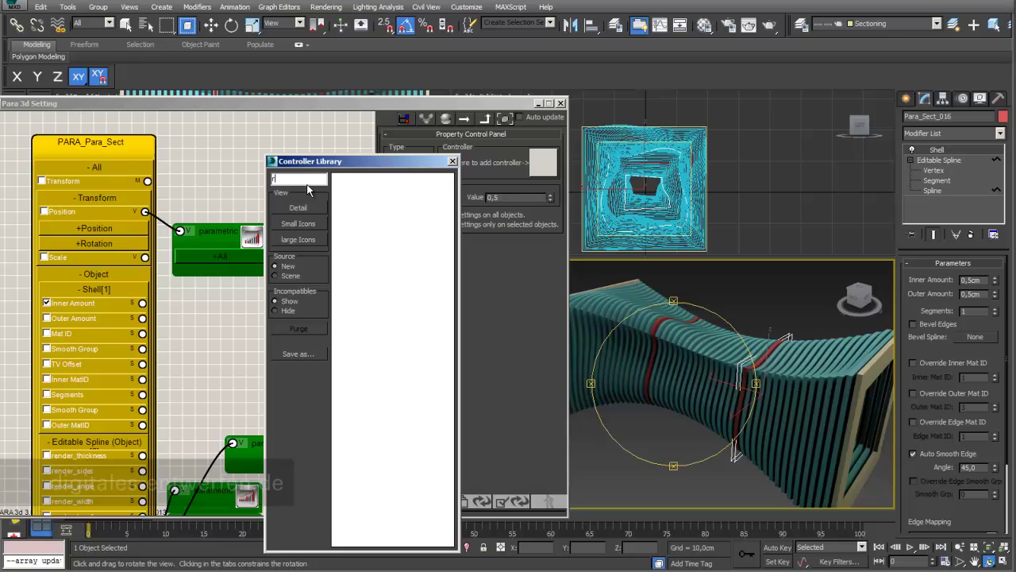
type("onan")
left_click(385, 208)
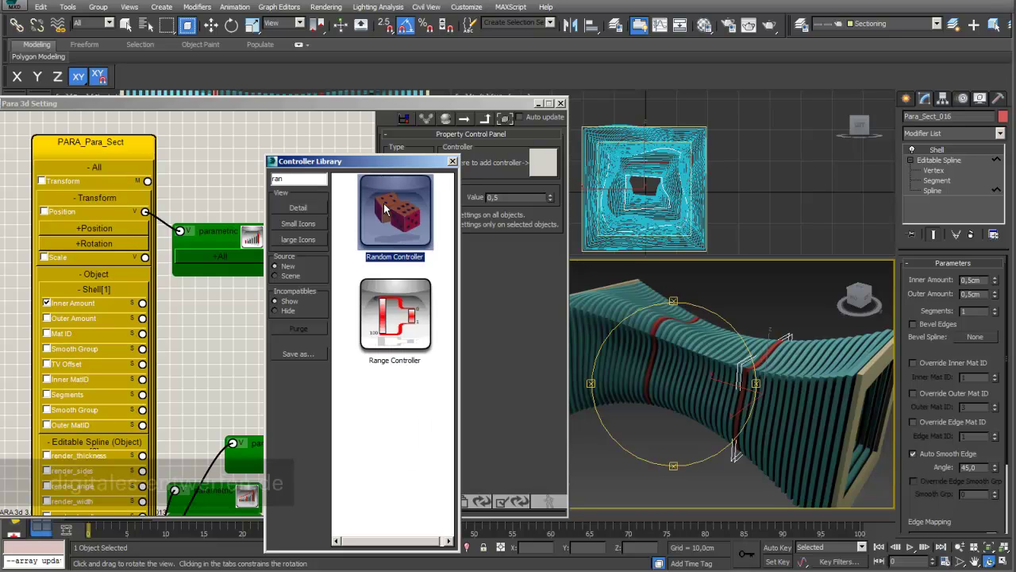
Step: Set the Random Controller range to 0.1–2.0 and update all controllers to regenerate thicknesses
double_click(384, 203)
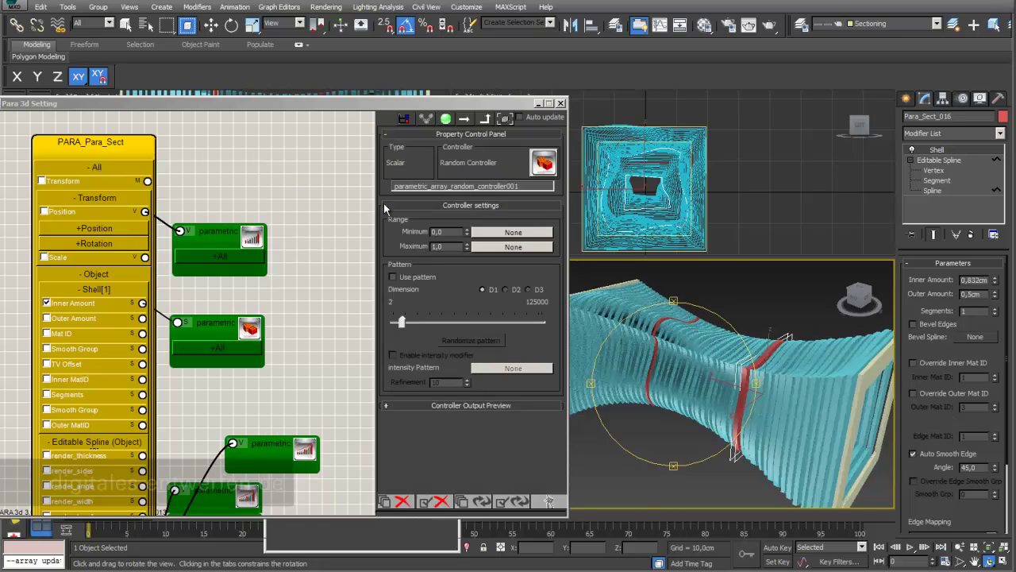
left_click(437, 231)
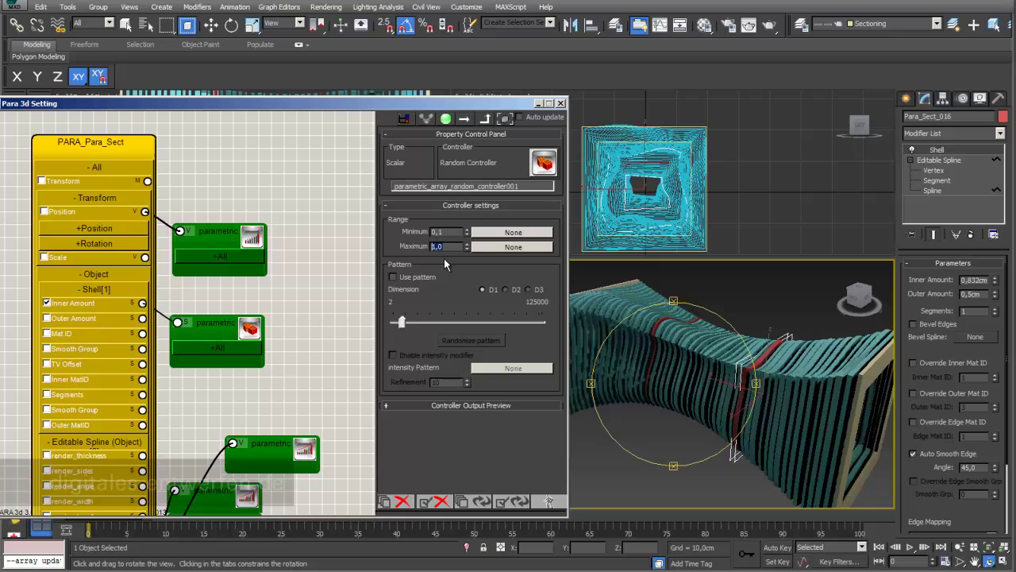
type("23")
left_click(481, 502)
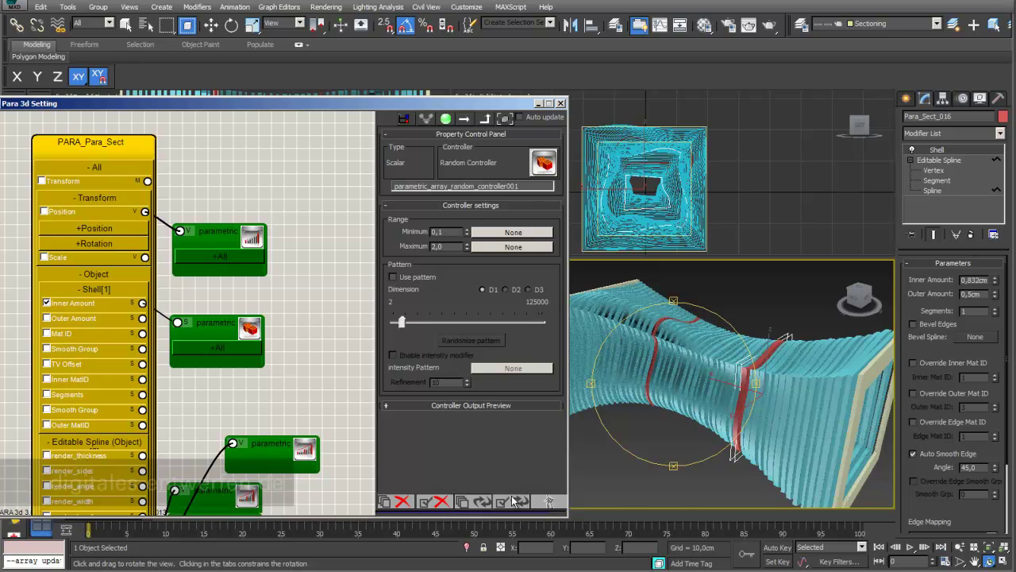
left_click_drag(513, 108, 479, 93)
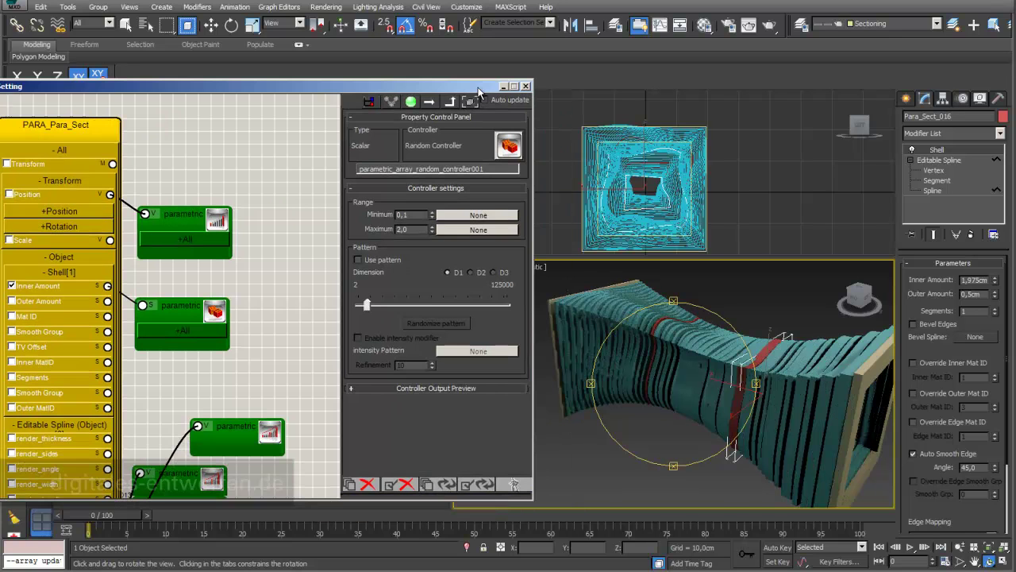
left_click(442, 488)
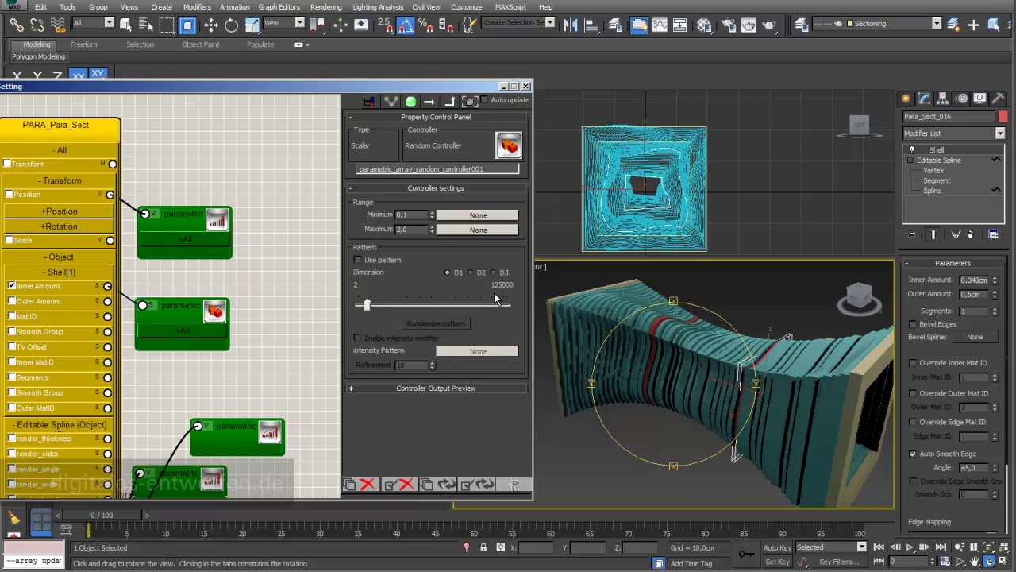
left_click(180, 313)
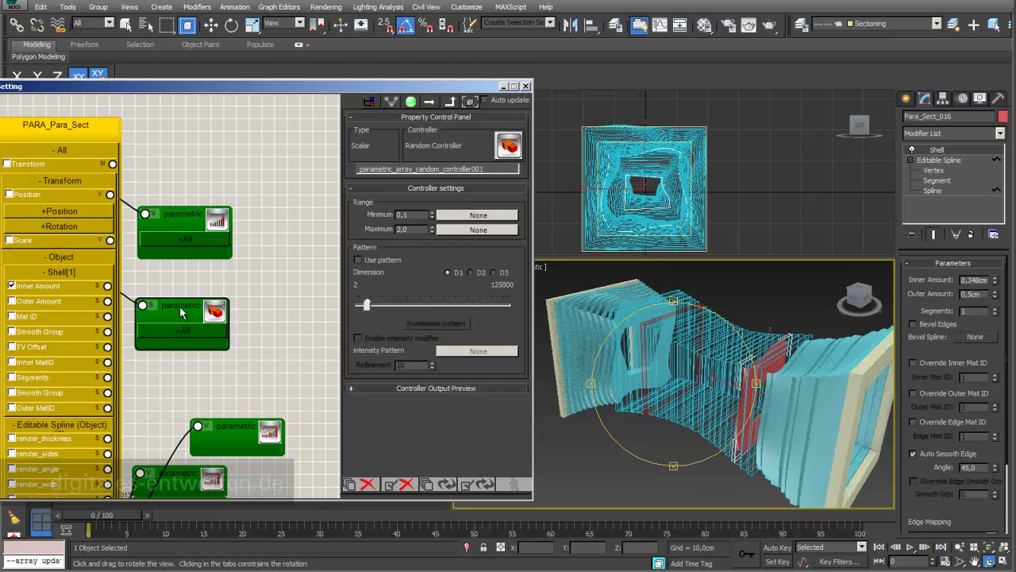
right_click(181, 314)
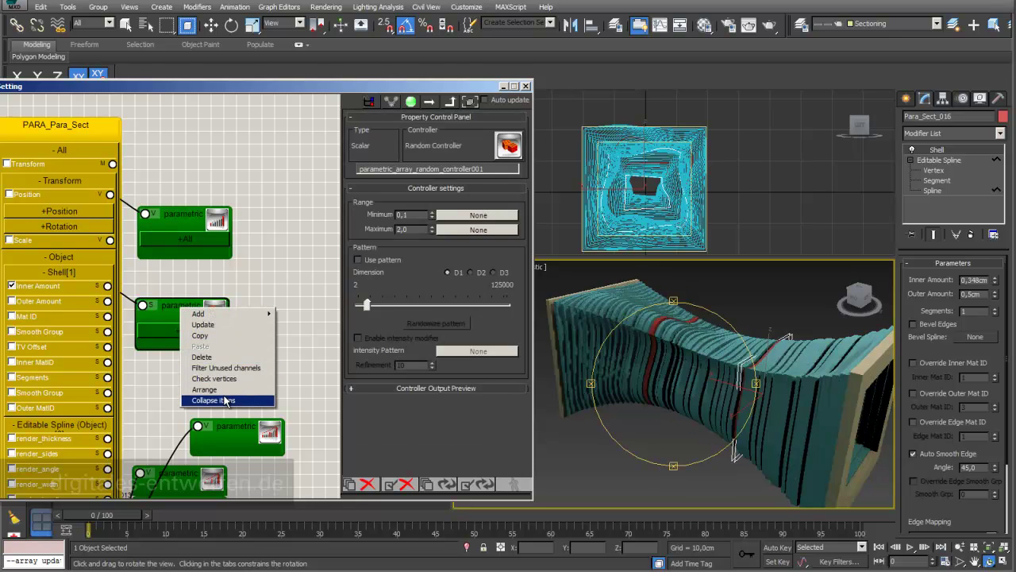
Step: Replace the Random node with an Interpolate Controller wired to the Shell Outer Amount
left_click(217, 359)
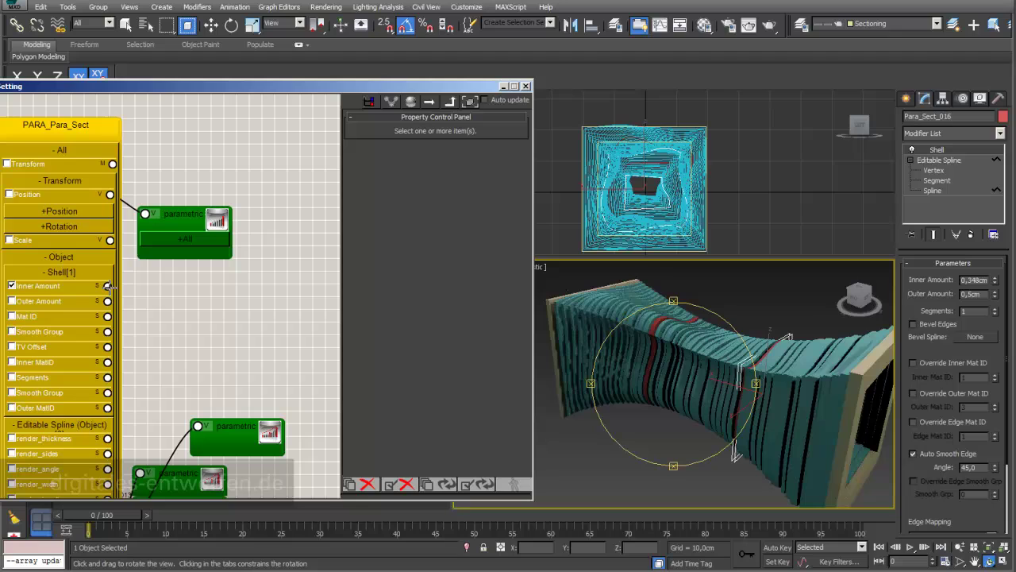
left_click(12, 301)
left_click_drag(107, 285, 163, 312)
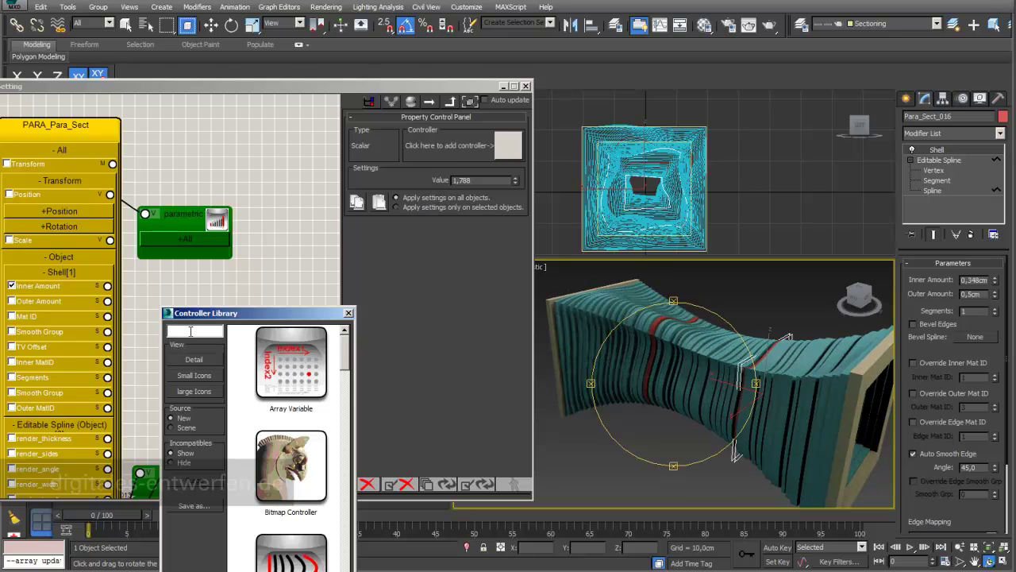
type("inter")
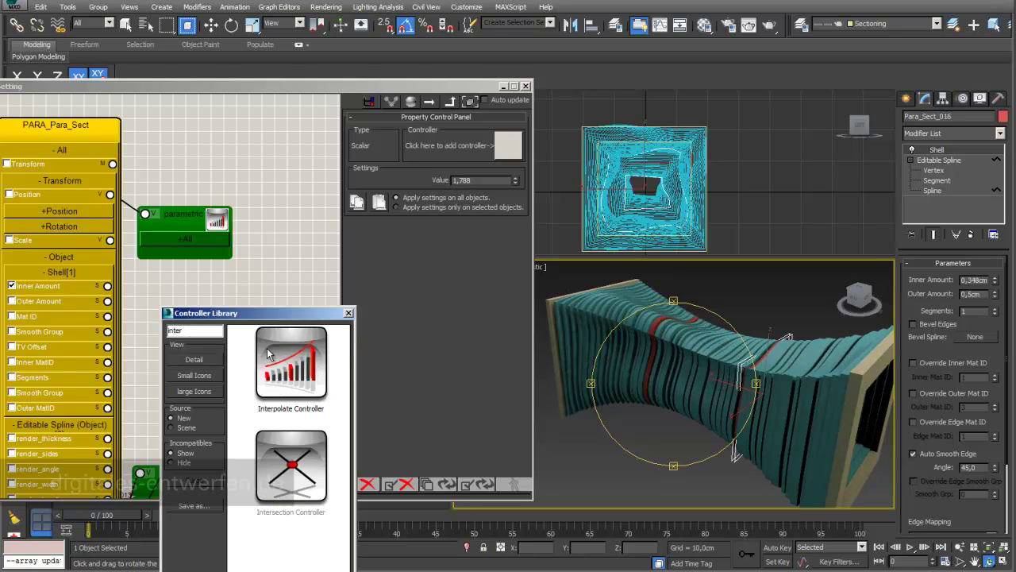
left_click(272, 355)
double_click(309, 378)
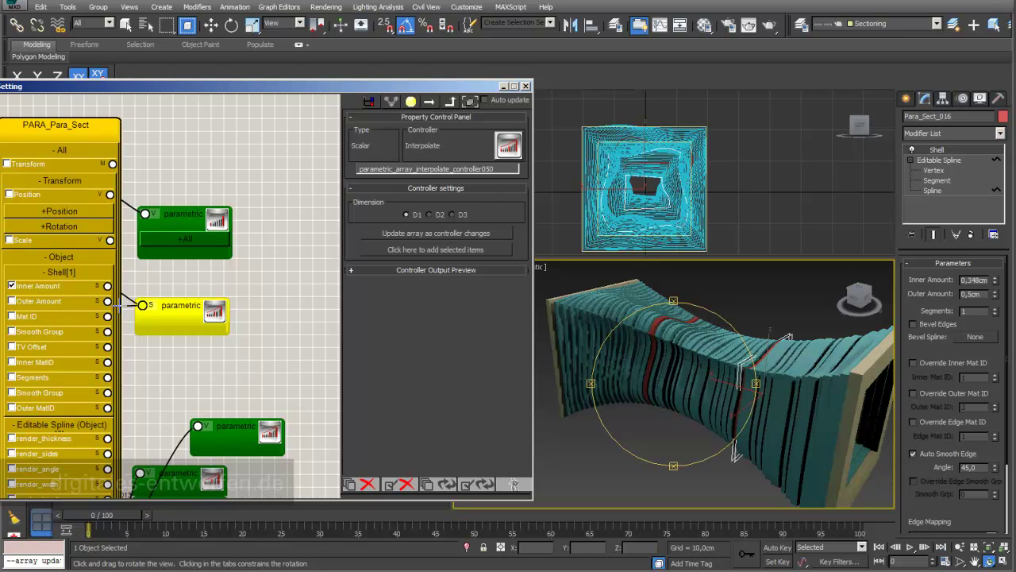
left_click_drag(142, 305, 108, 302)
left_click_drag(483, 90, 414, 88)
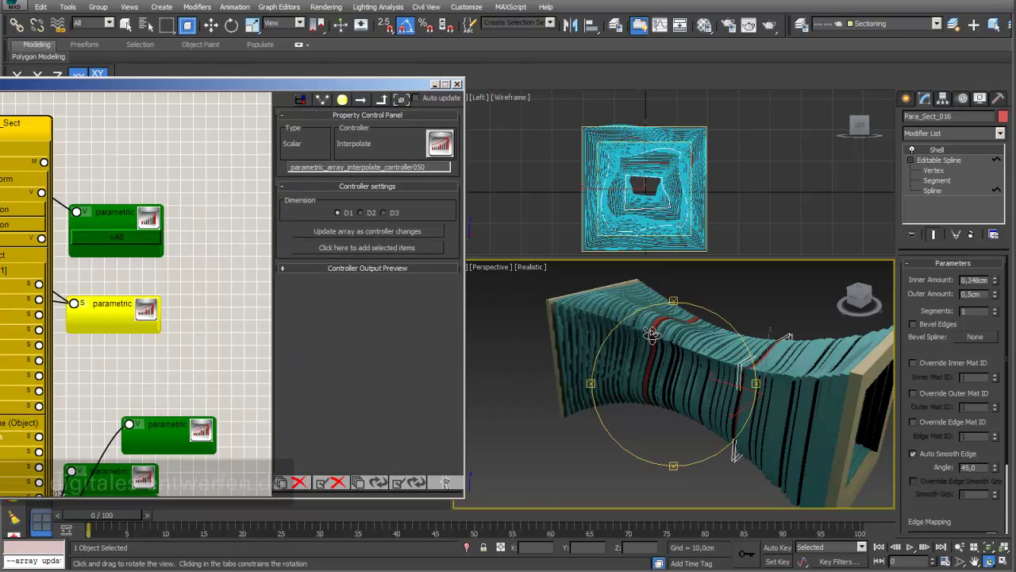
Step: Add slices Para_Sect_01 and Para_Sect_016 as key items of the Interpolate controller
left_click(125, 24)
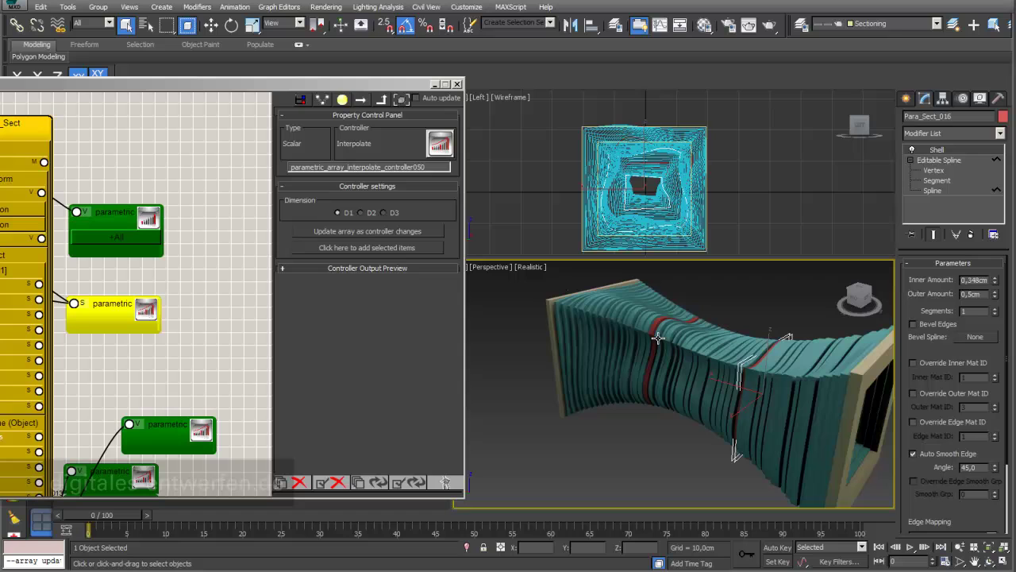
left_click(602, 353)
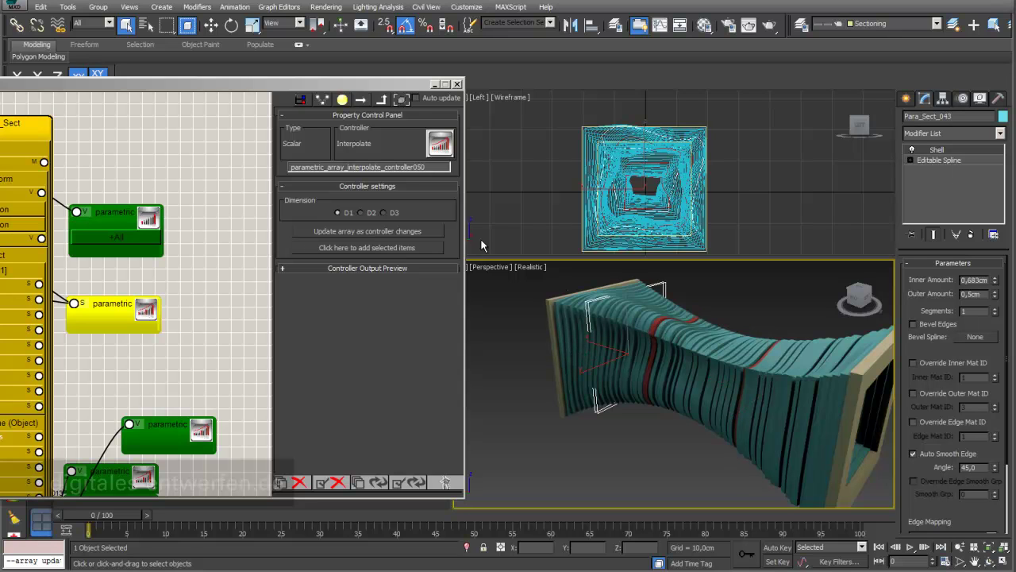
left_click_drag(342, 84, 377, 283)
left_click(119, 188)
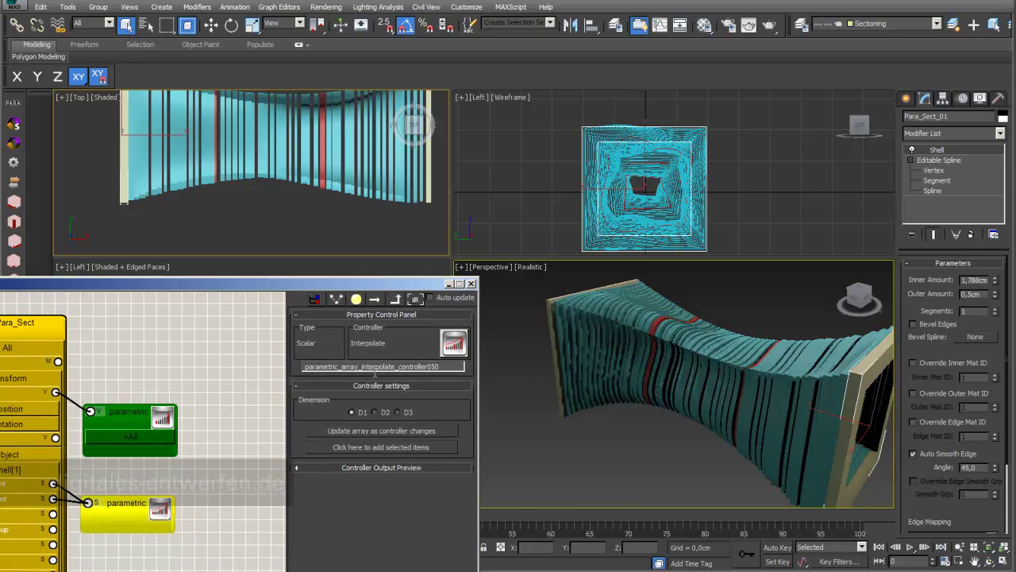
left_click(389, 447)
left_click(216, 173)
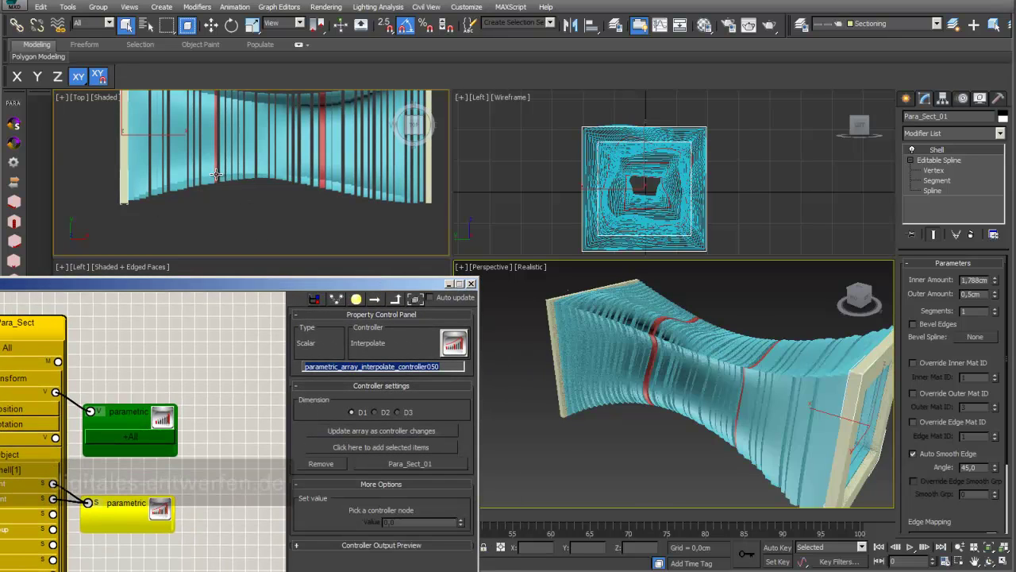
left_click(358, 446)
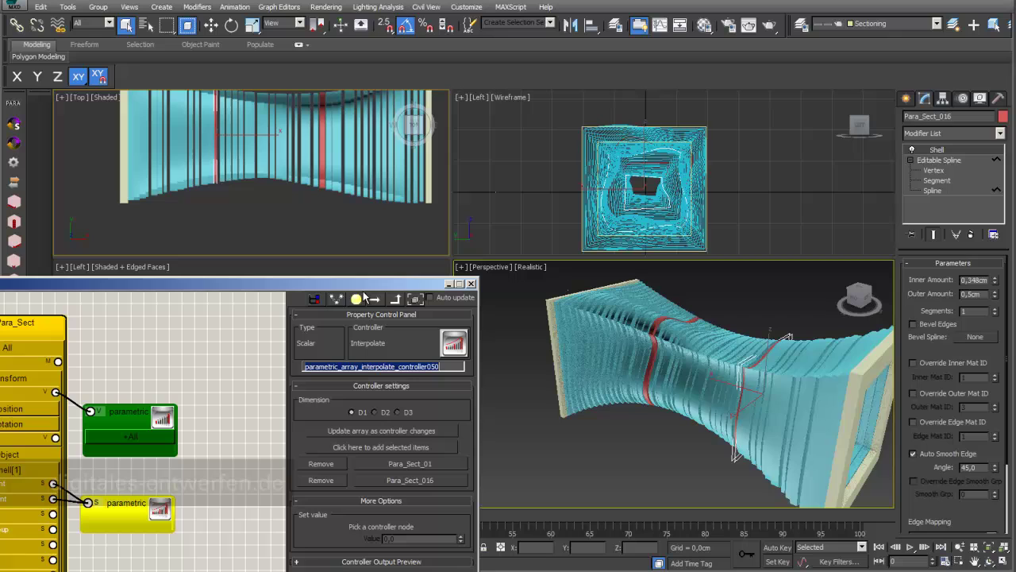
Step: Add Para_Sect_033 and Para_Sect_050 as the third and fourth key items
left_click(322, 184)
left_click(435, 445)
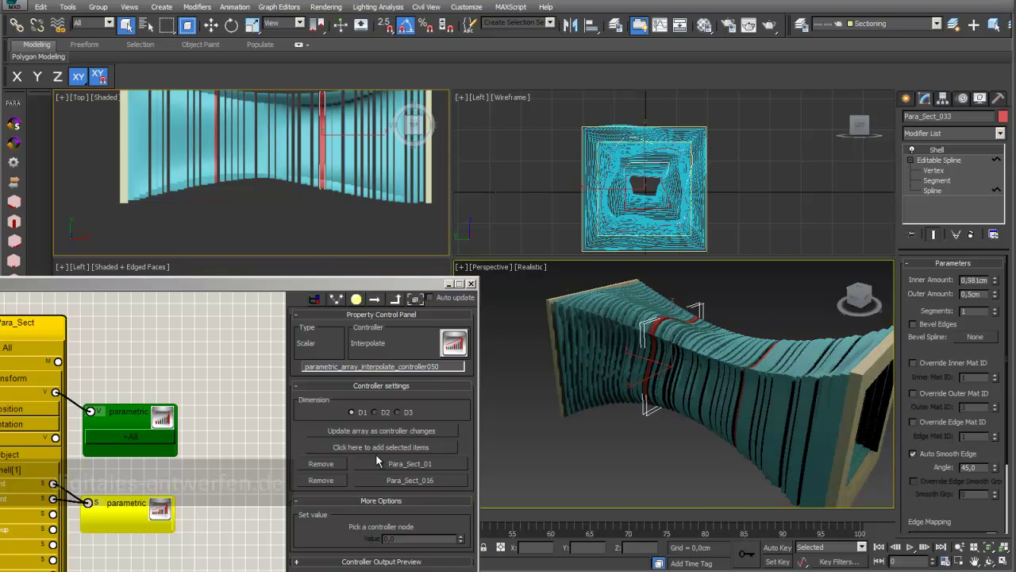
left_click(378, 446)
left_click(430, 194)
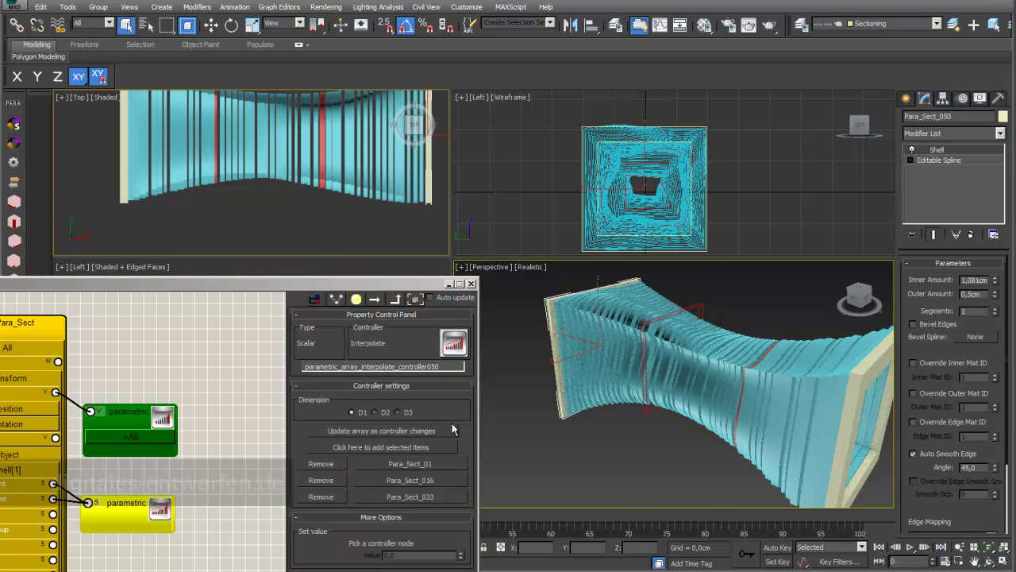
left_click(376, 447)
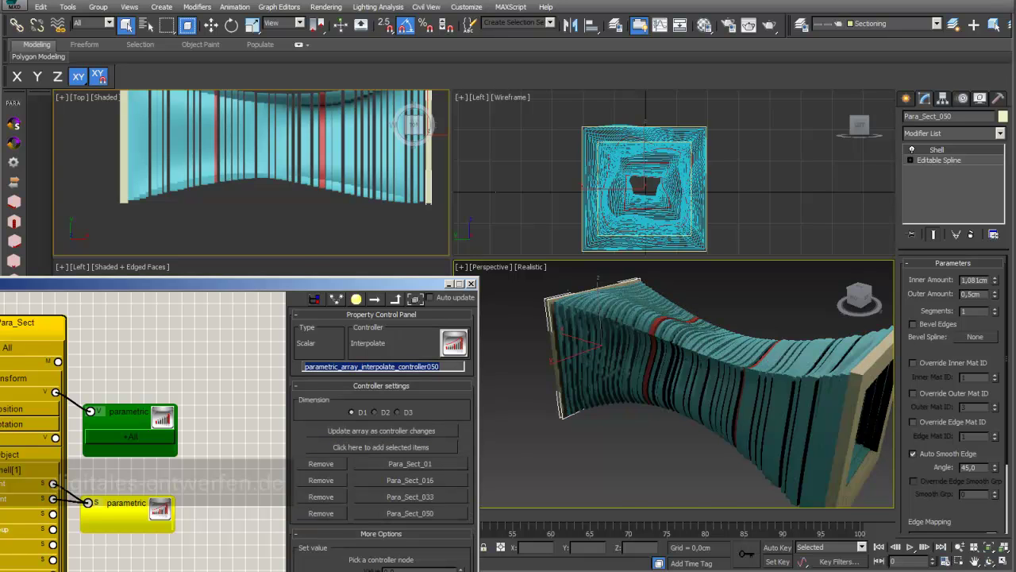
Step: Set the selected key slice's shell Inner and Outer Amounts to 1,0cm
double_click(988, 281)
type("1")
key("Return")
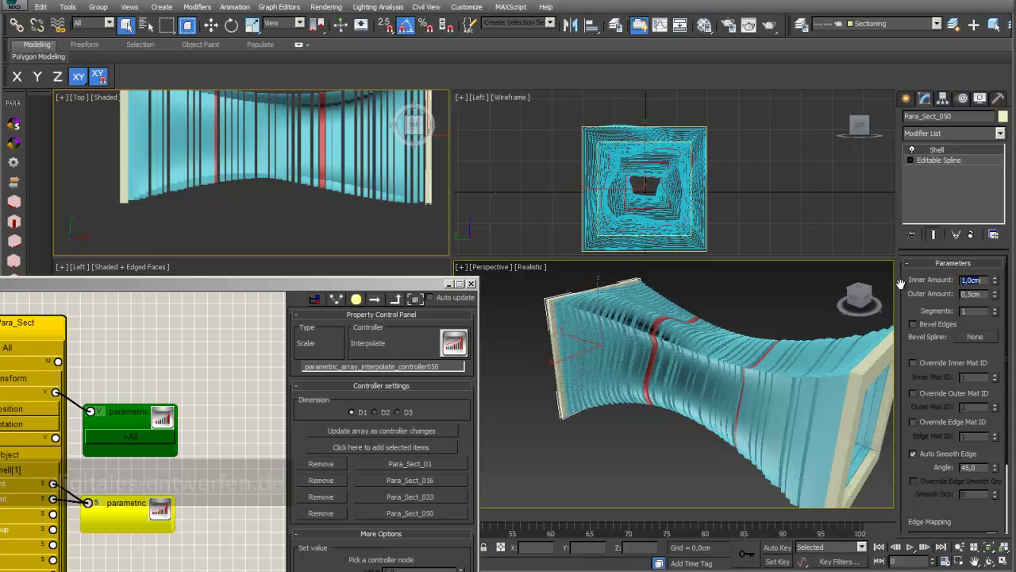
key("Tab")
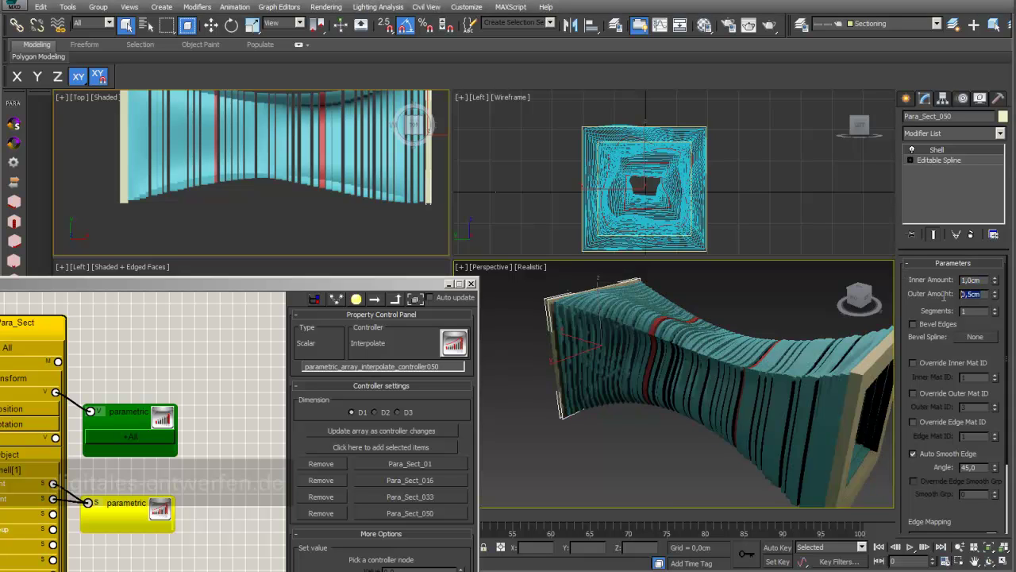
type("1")
key("Return")
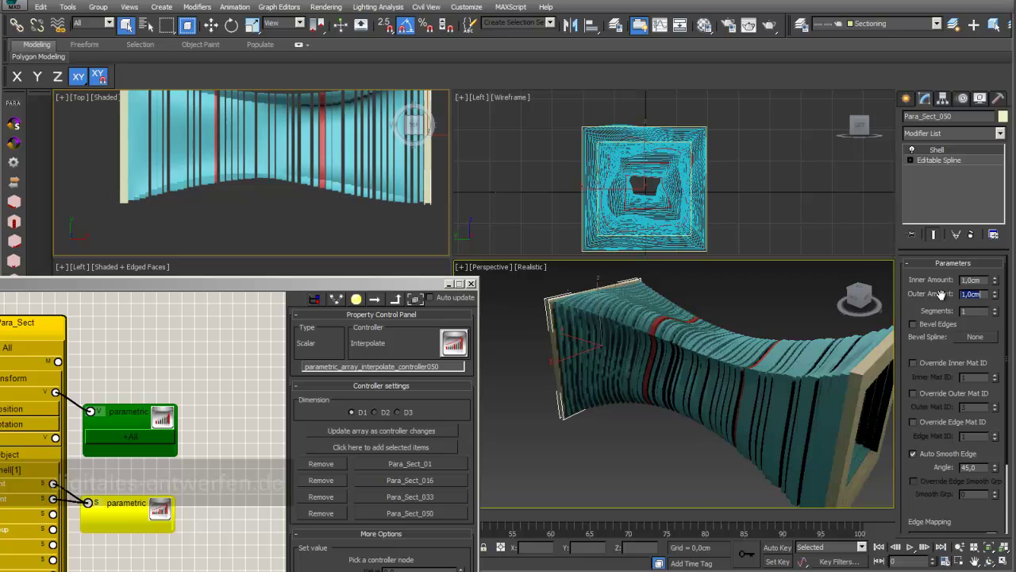
Step: Set Para_Sect_016's shell Inner and Outer Amounts to 0,1cm
left_click(216, 174)
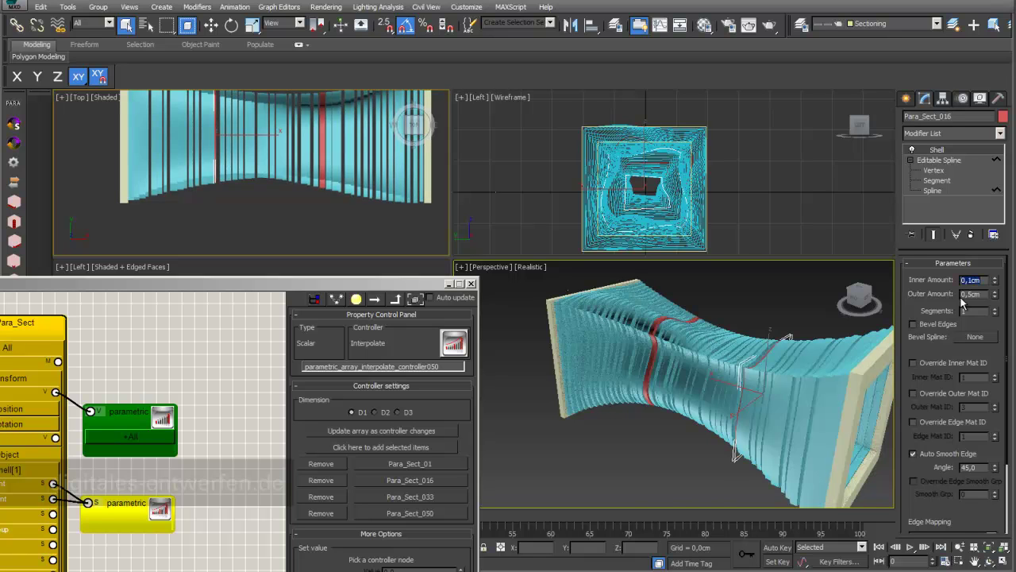
left_click(971, 294)
type("0,1")
key("Return")
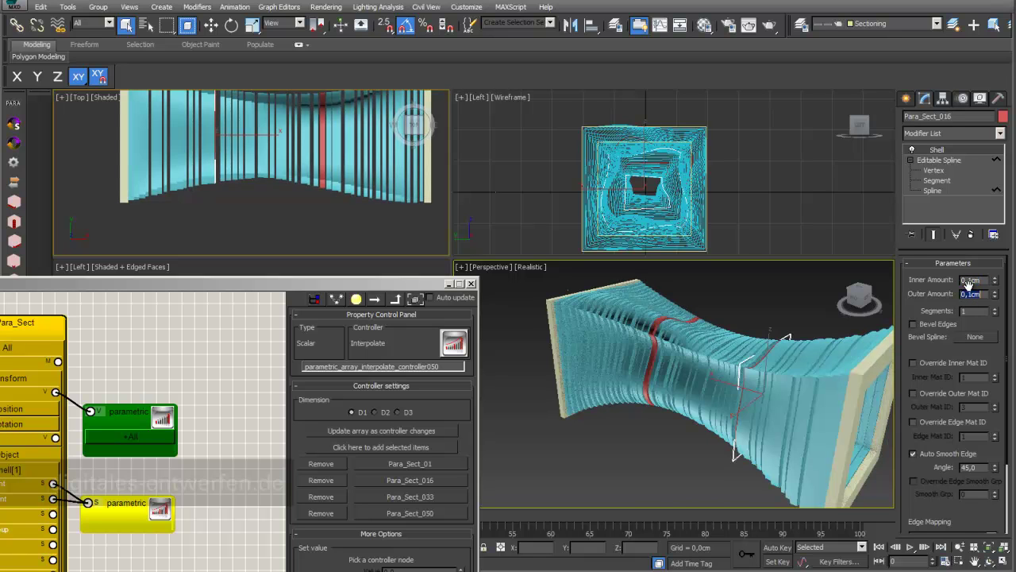
Step: Set Para_Sect_033's shell thickness to 0,2cm and Para_Sect_050's Inner Amount to 2,0cm
left_click(324, 186)
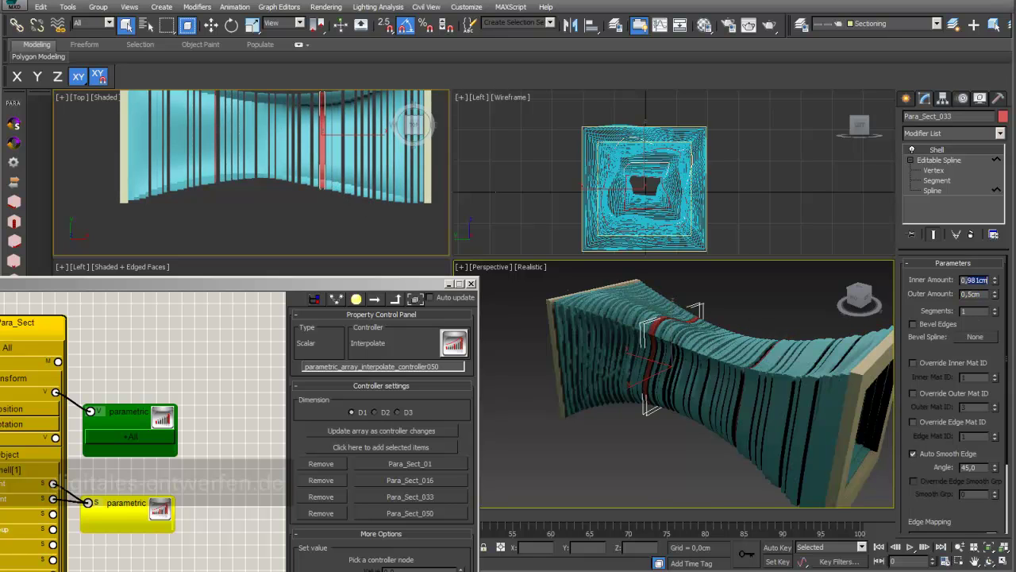
type("0,2")
key("Return")
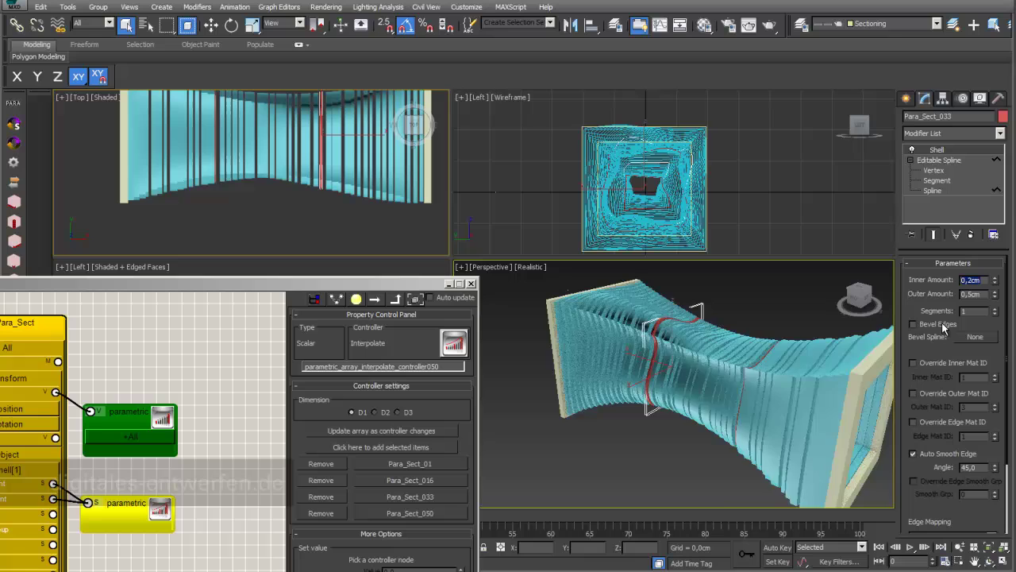
left_click(974, 293)
key("Return")
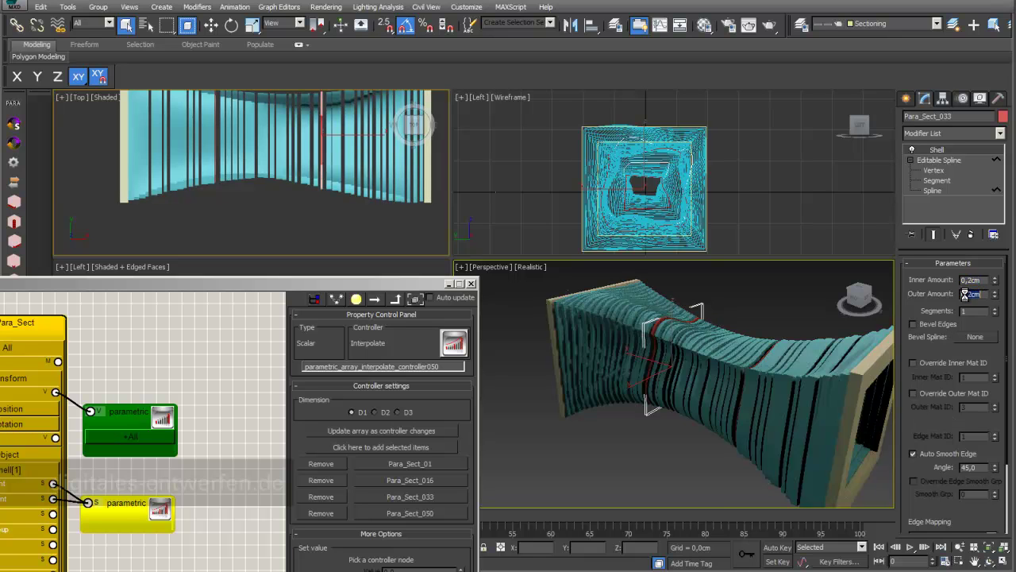
left_click(428, 182)
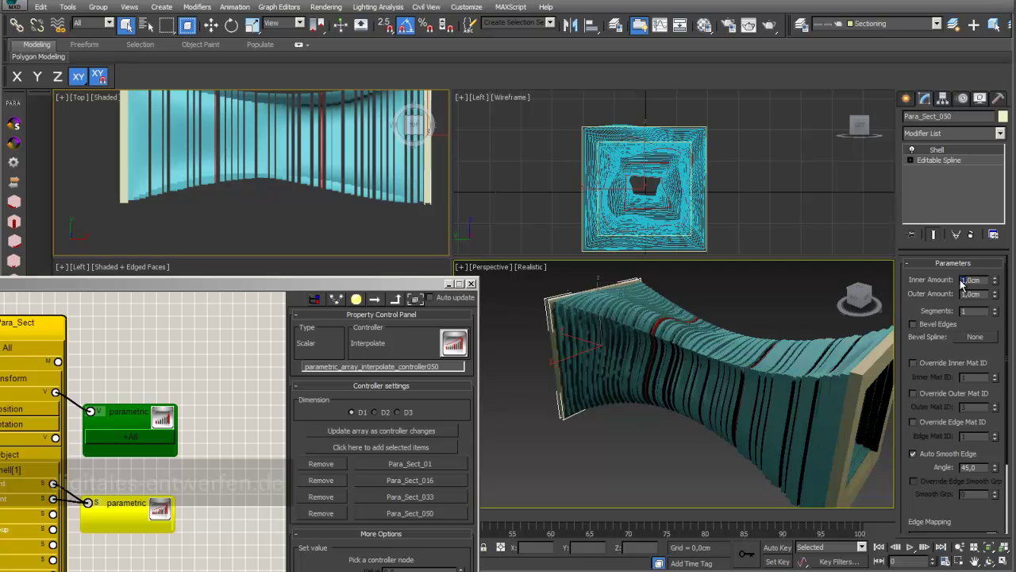
key("Return")
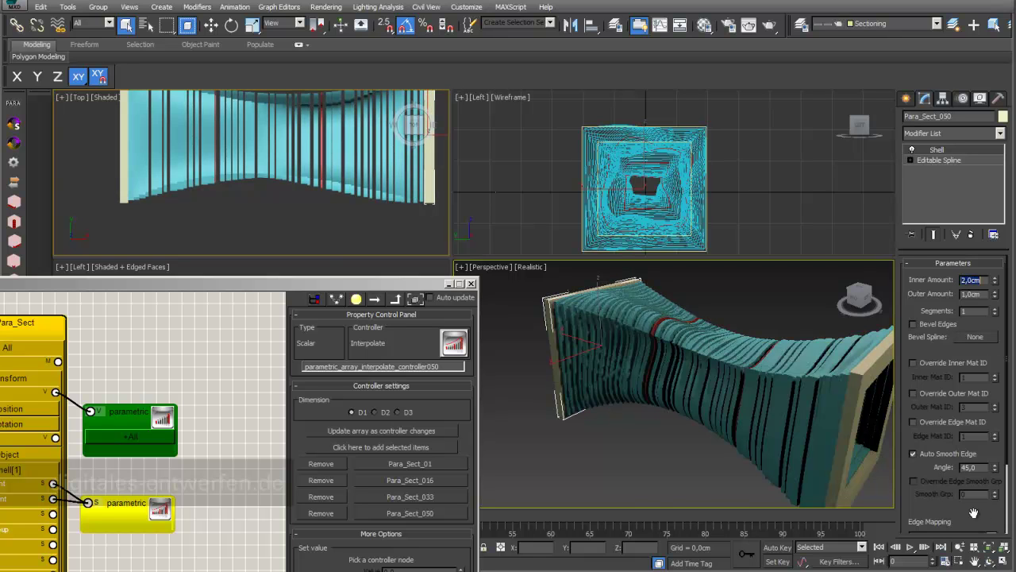
left_click_drag(353, 288, 351, 80)
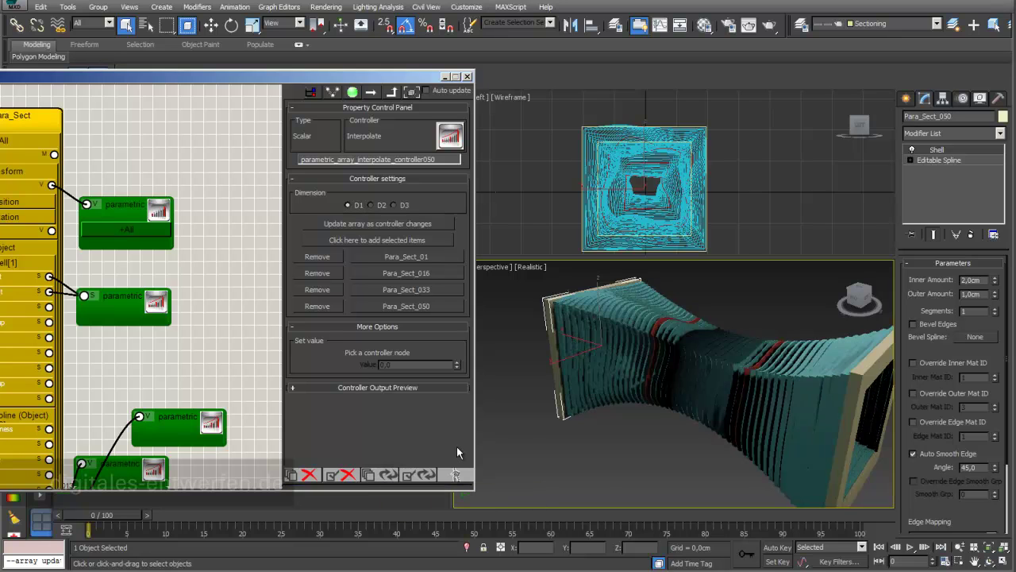
Step: Orbit and zoom the Perspective view to inspect the tunnel's varying wall thickness
left_click(988, 560)
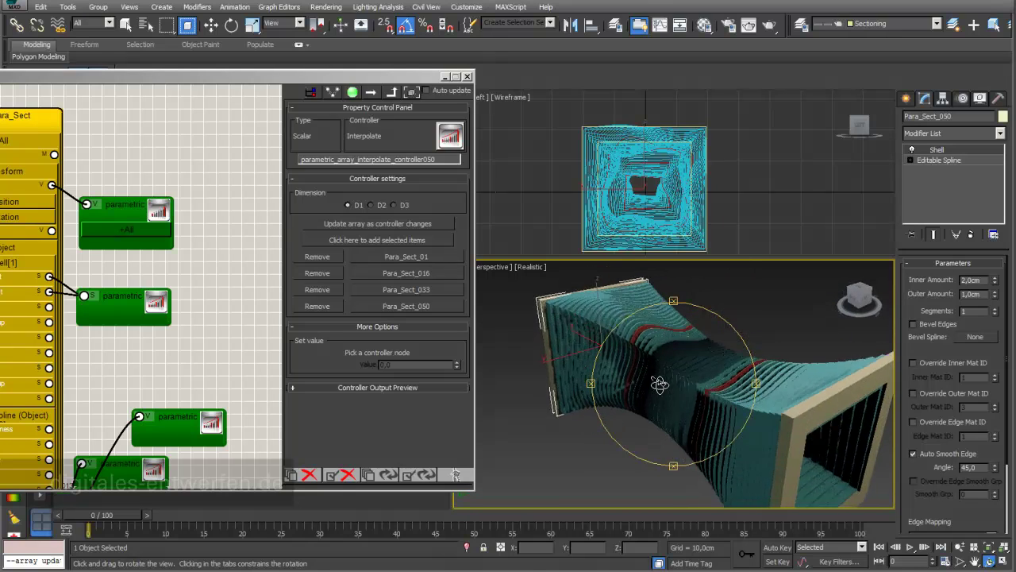
scroll(690, 372, "up", 3)
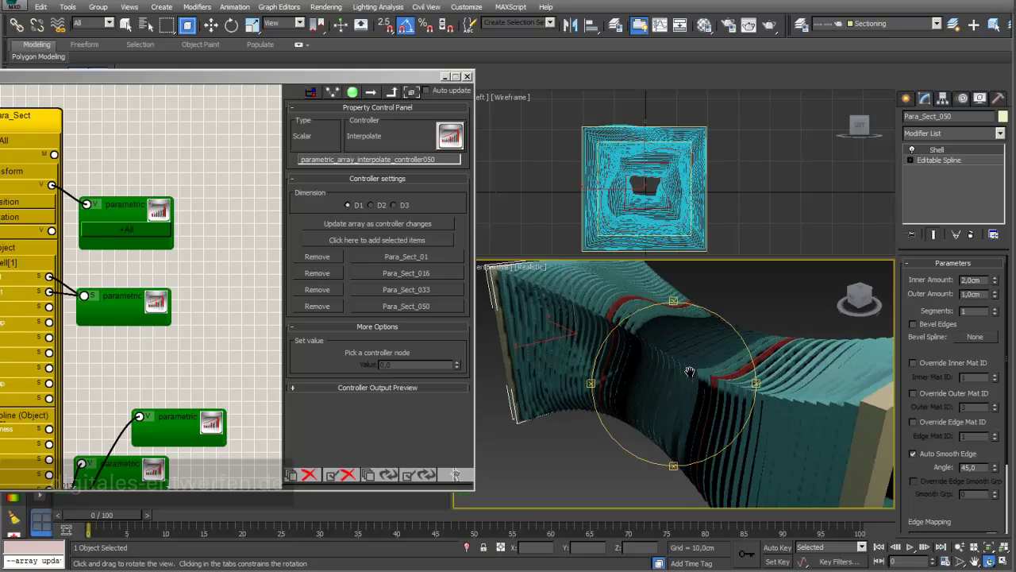